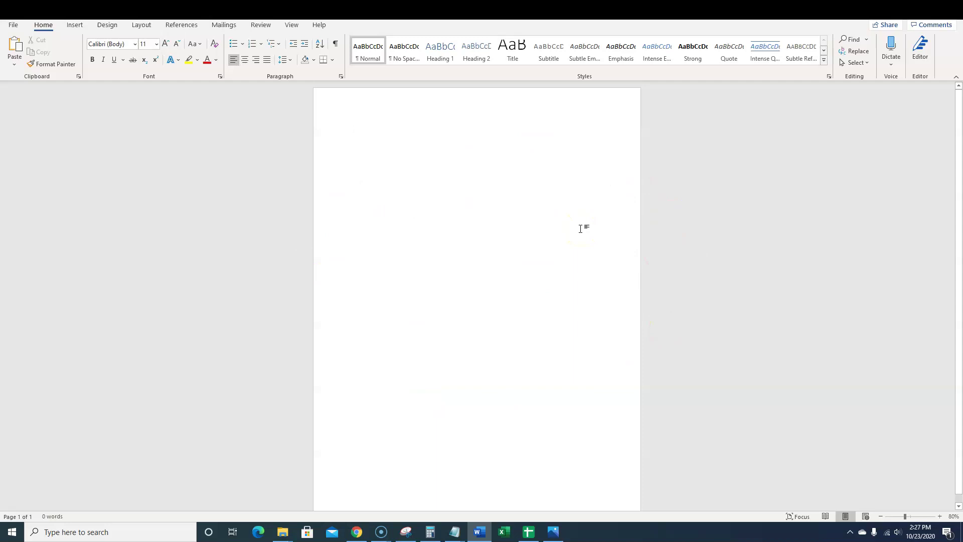
# Step: Look through the page layout and design options and check the available paper sizes
pyautogui.click(510, 276)
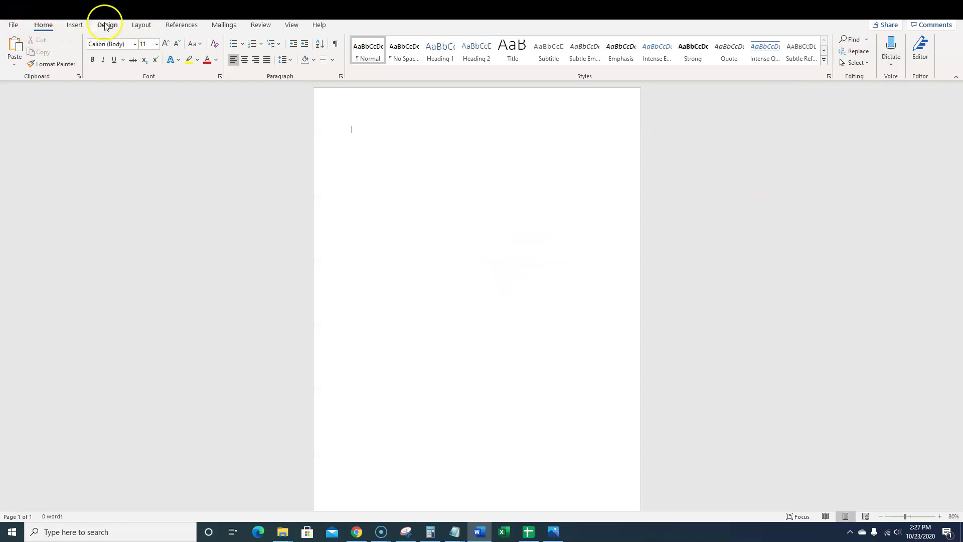
pyautogui.click(140, 26)
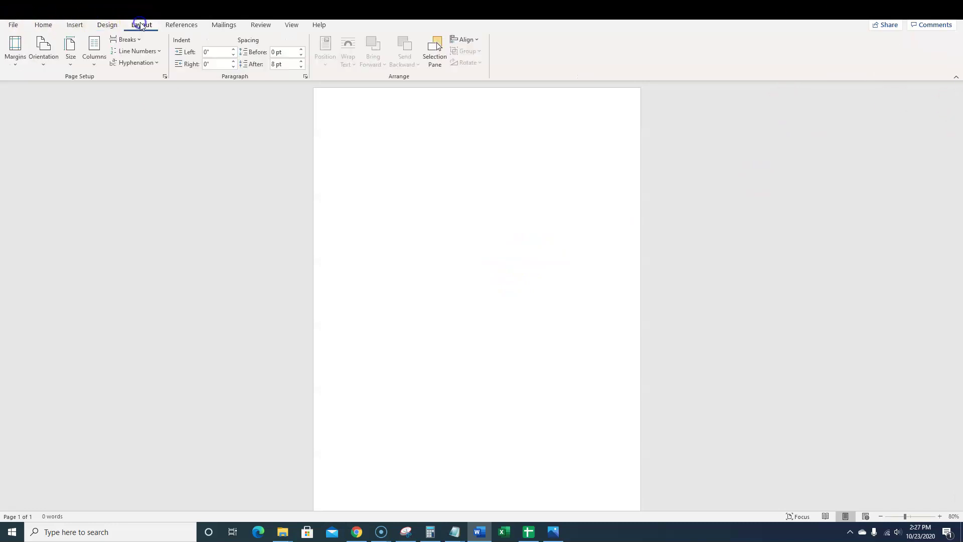
pyautogui.click(107, 25)
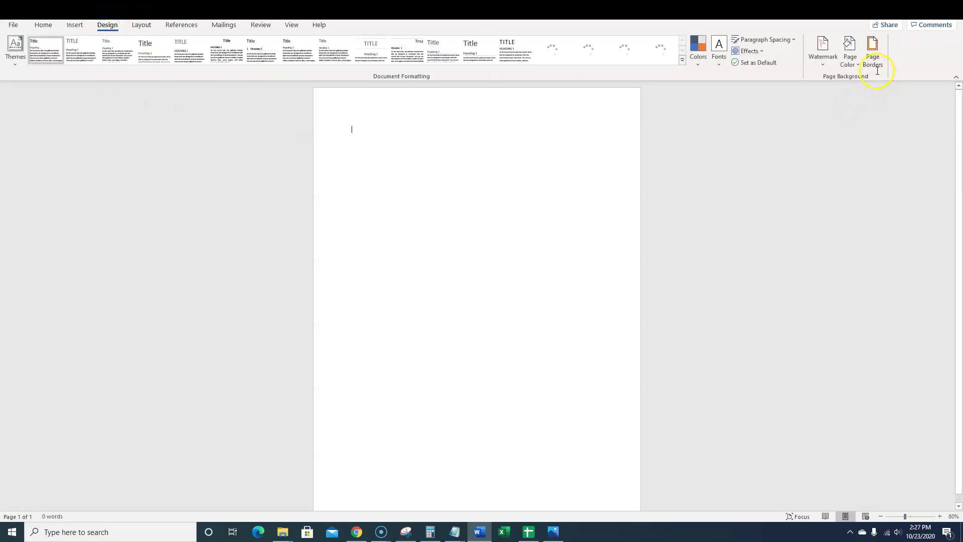
pyautogui.click(134, 32)
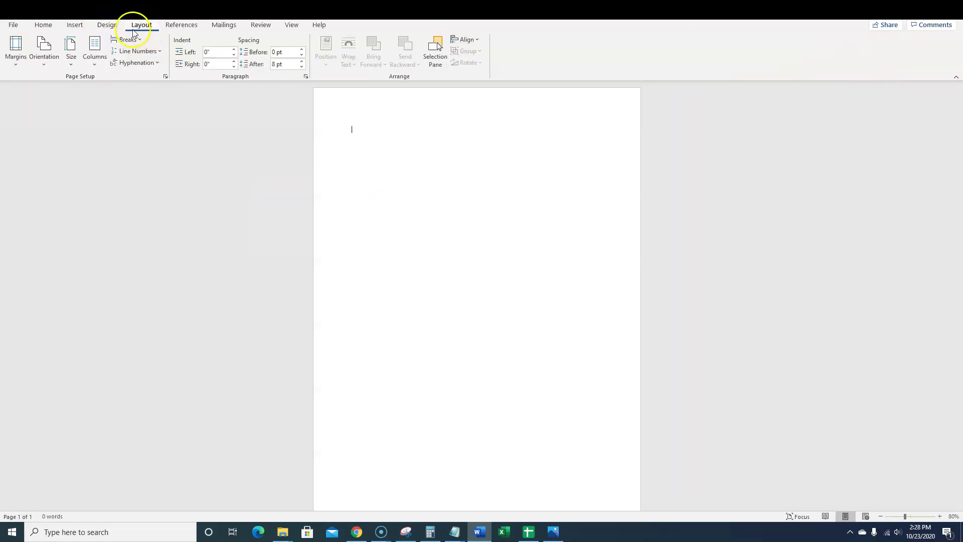
pyautogui.click(70, 59)
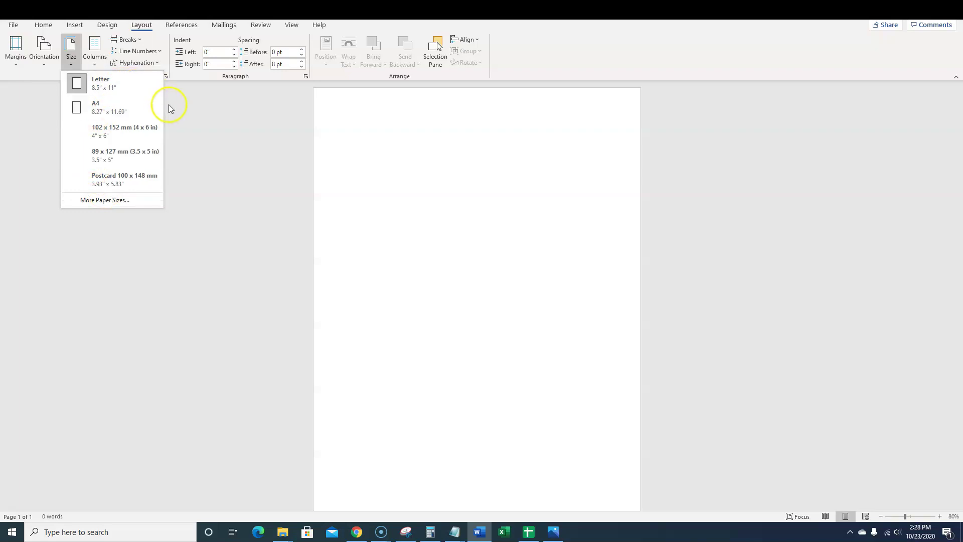
pyautogui.click(216, 104)
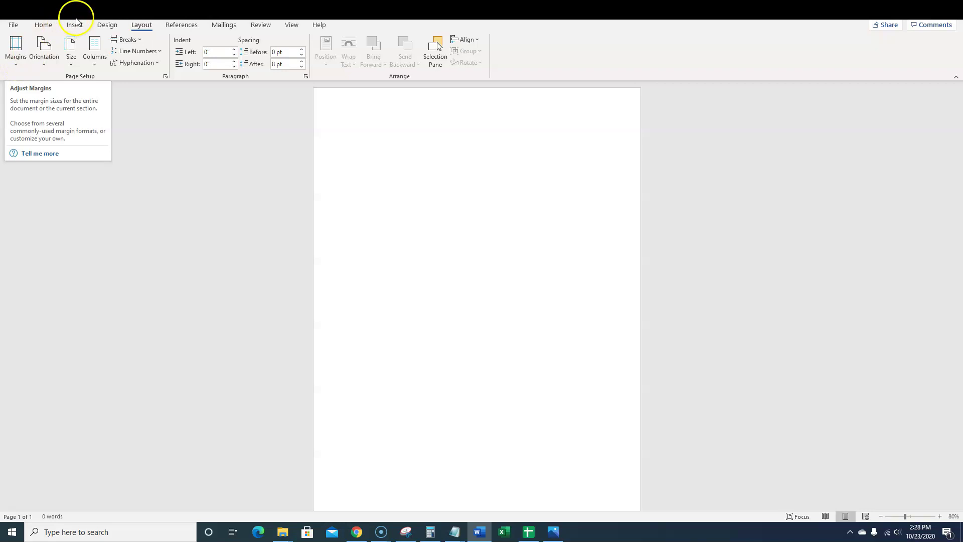
# Step: Add a Box page border with a solid ½ pt line in automatic color to the whole document
pyautogui.click(108, 25)
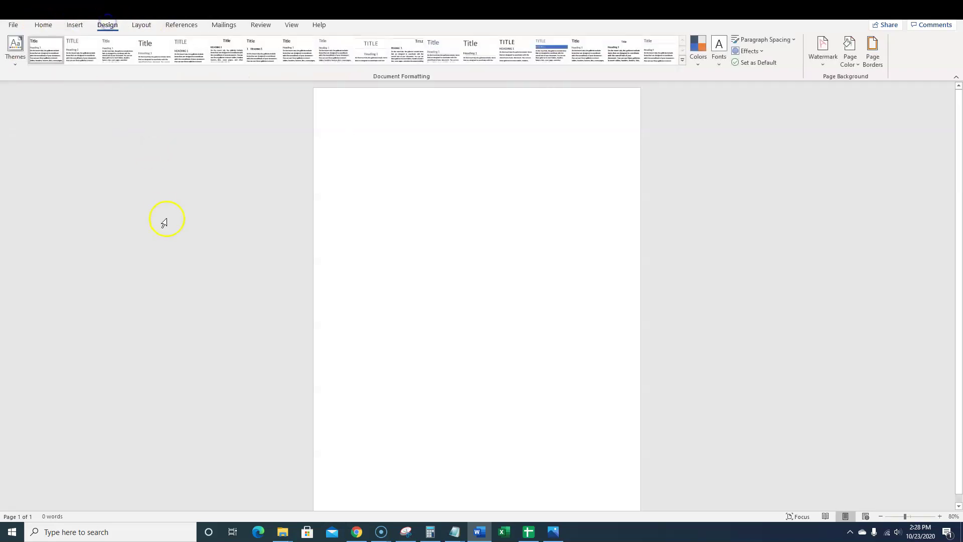
pyautogui.click(879, 55)
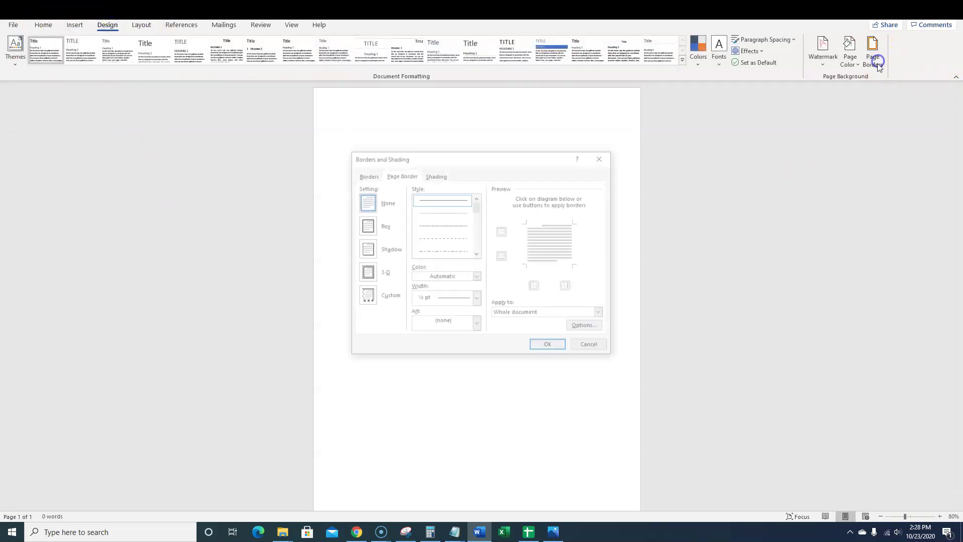
pyautogui.click(385, 230)
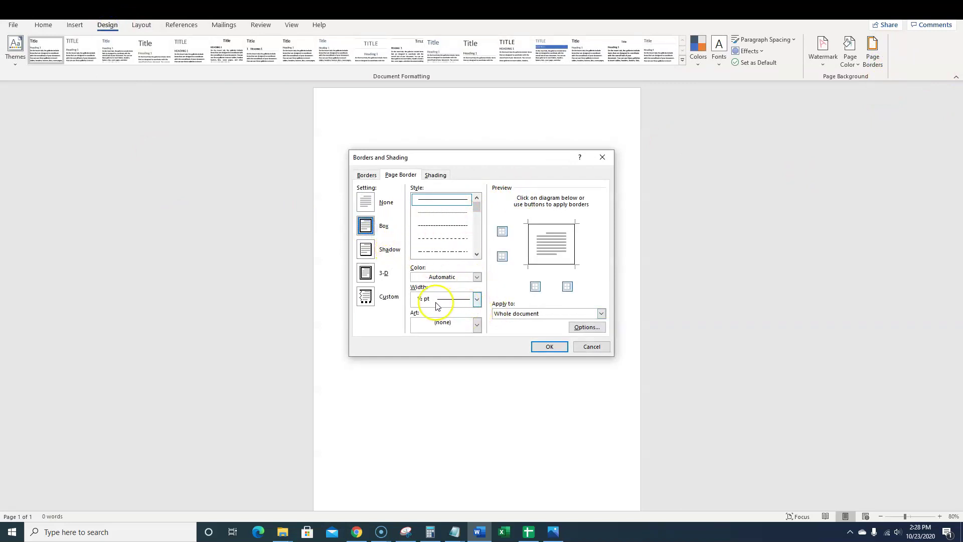
pyautogui.click(478, 300)
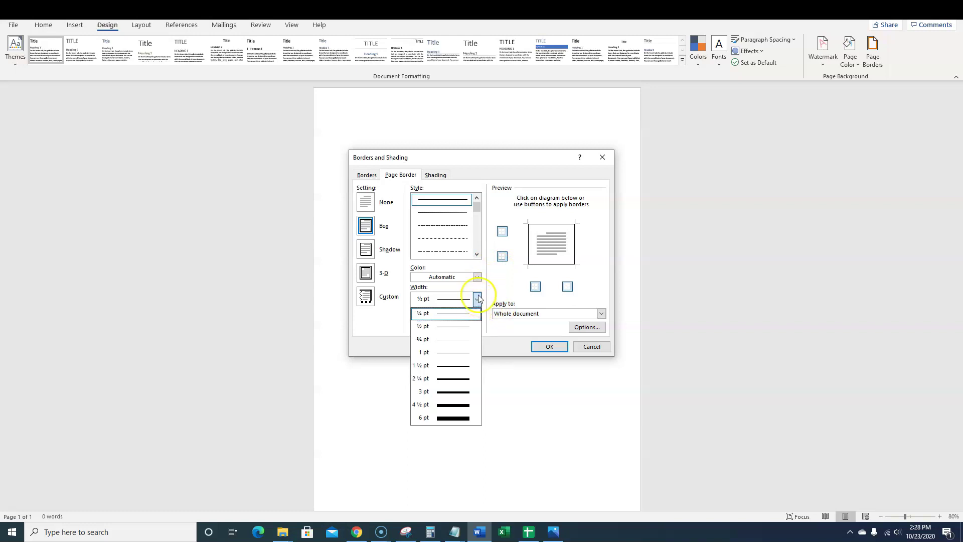
pyautogui.click(488, 275)
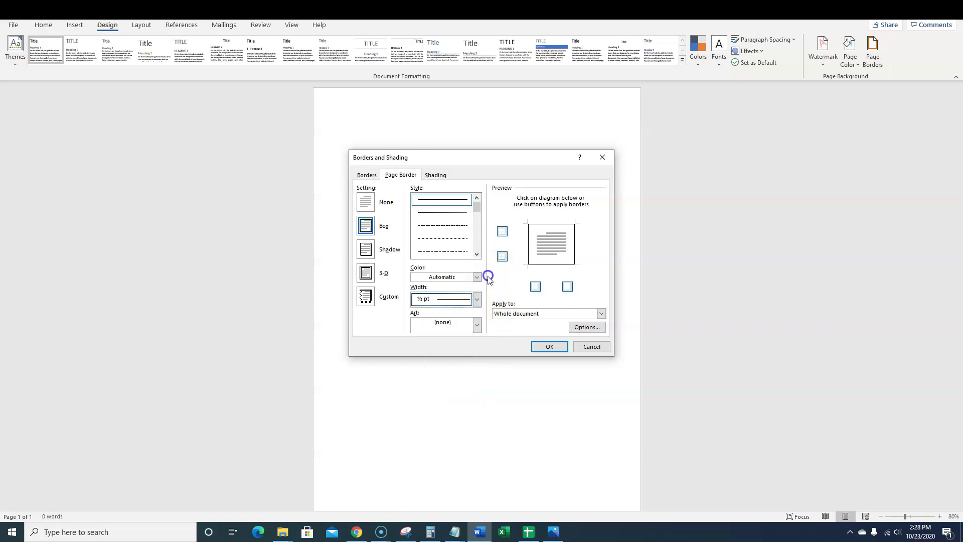
pyautogui.click(478, 301)
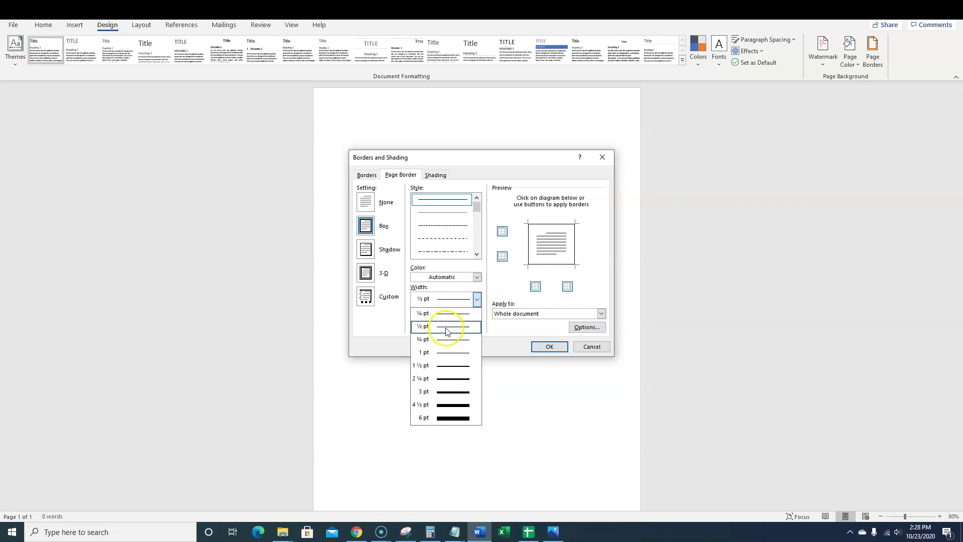
pyautogui.click(490, 279)
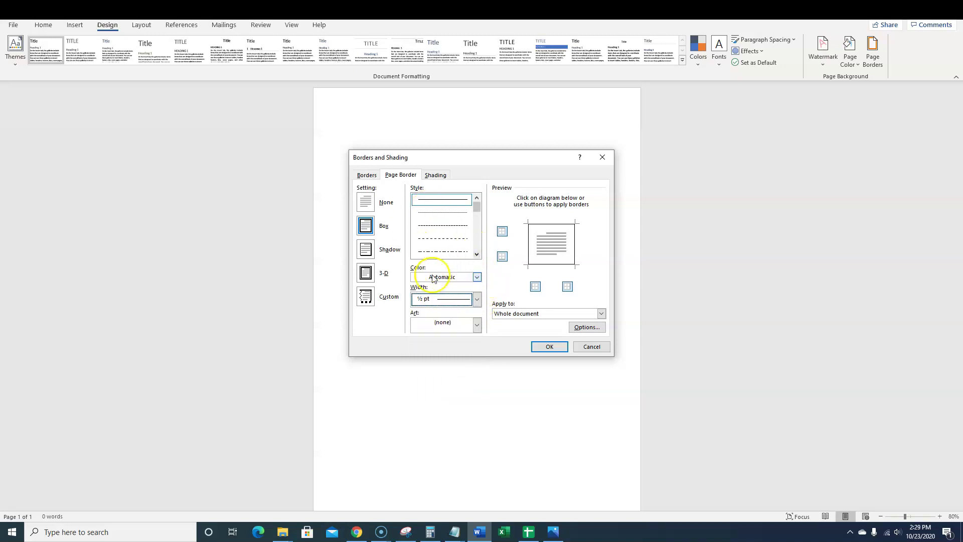
pyautogui.click(478, 299)
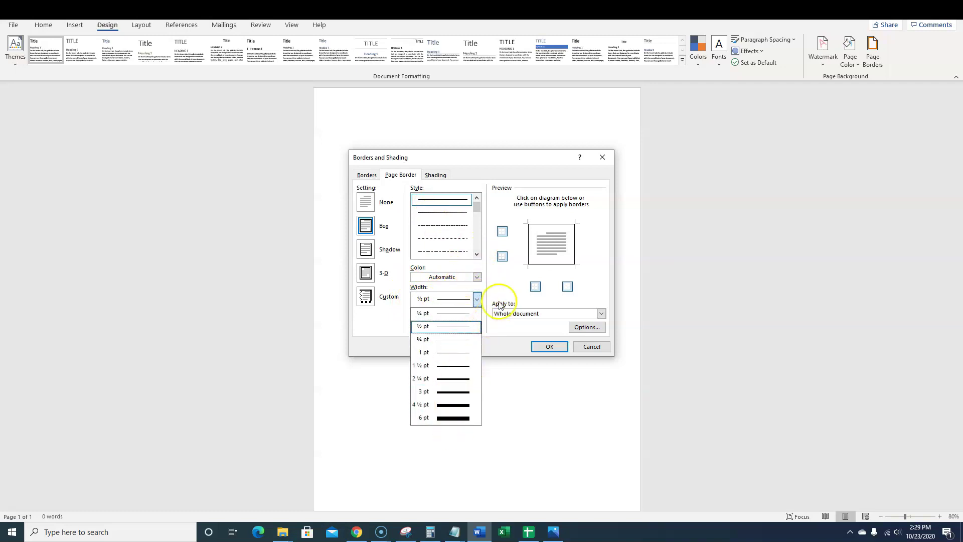
pyautogui.click(499, 293)
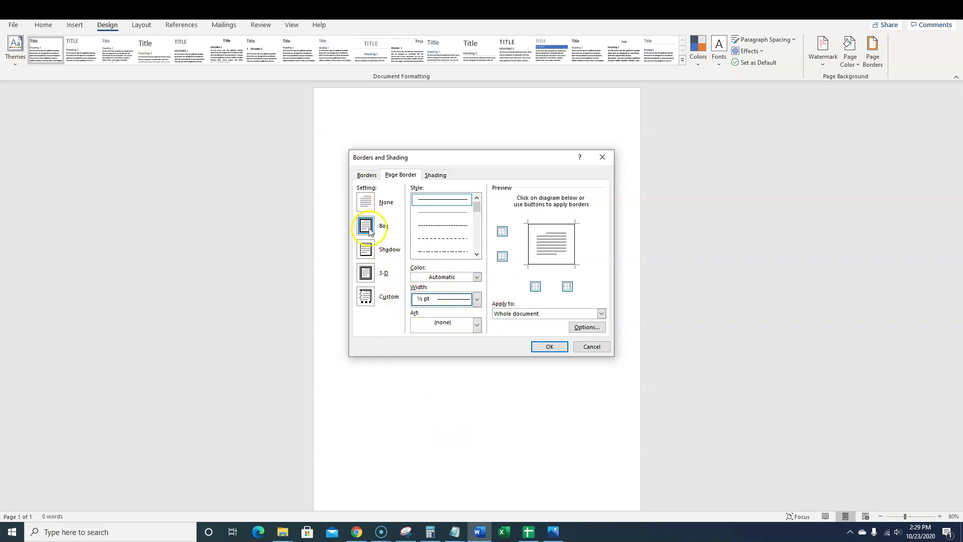
pyautogui.click(546, 348)
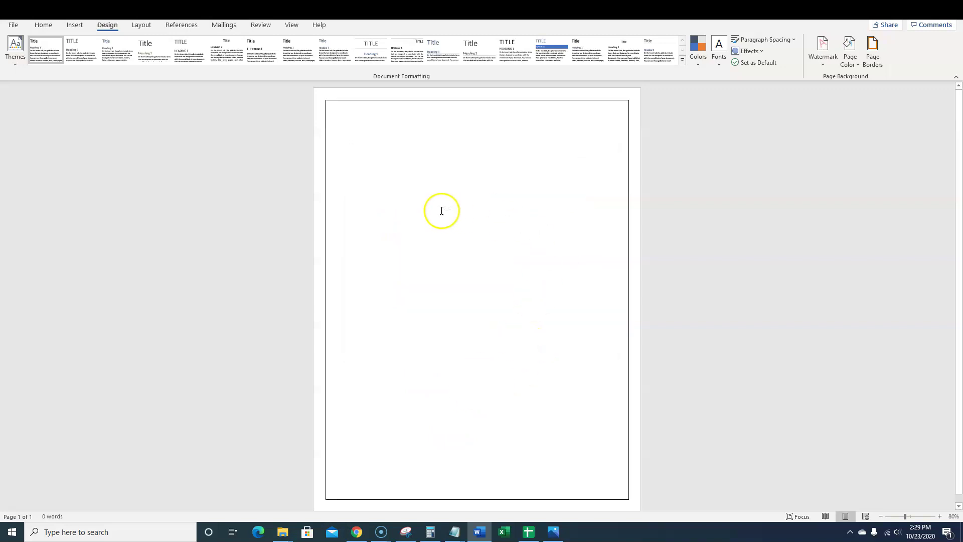
# Step: Try the Narrow and Moderate margin presets, and return the page to Normal margins
pyautogui.click(141, 25)
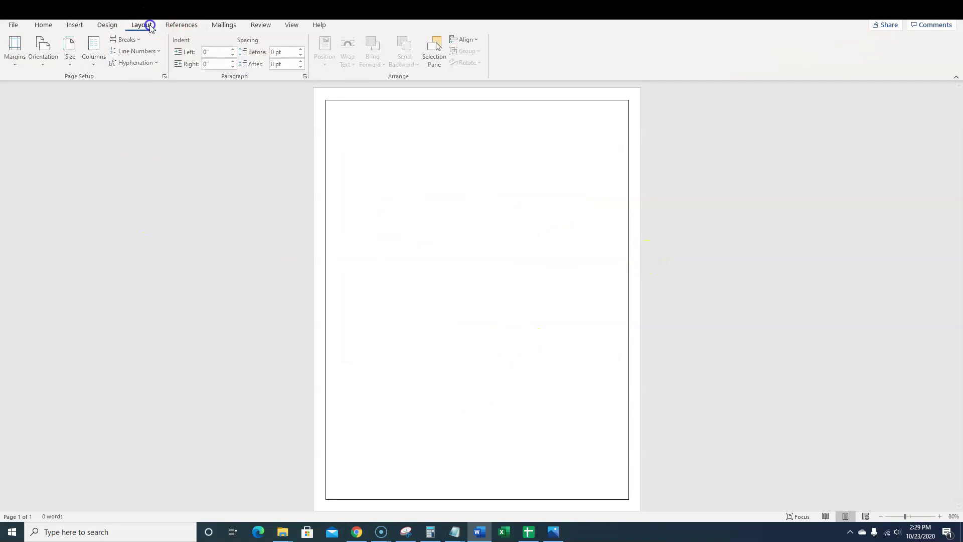
pyautogui.click(16, 52)
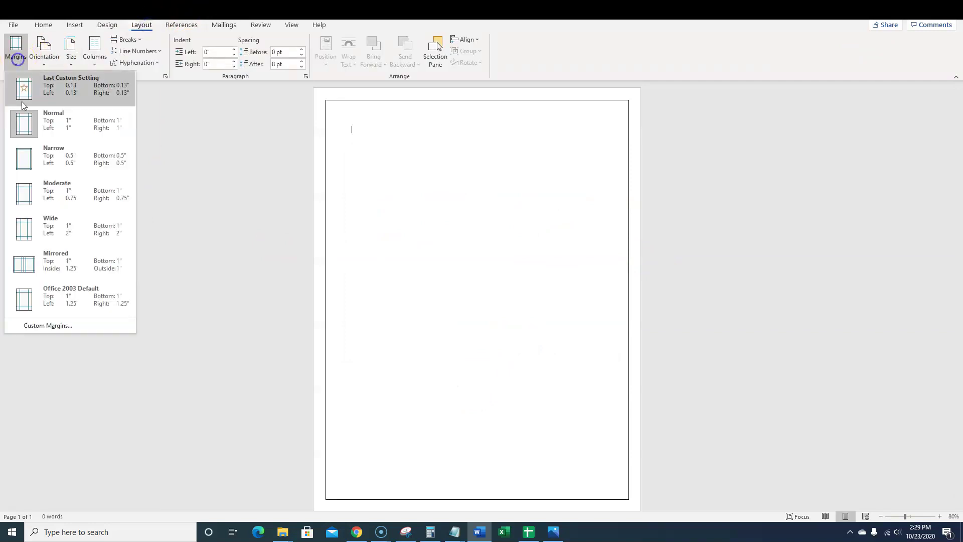
pyautogui.click(84, 165)
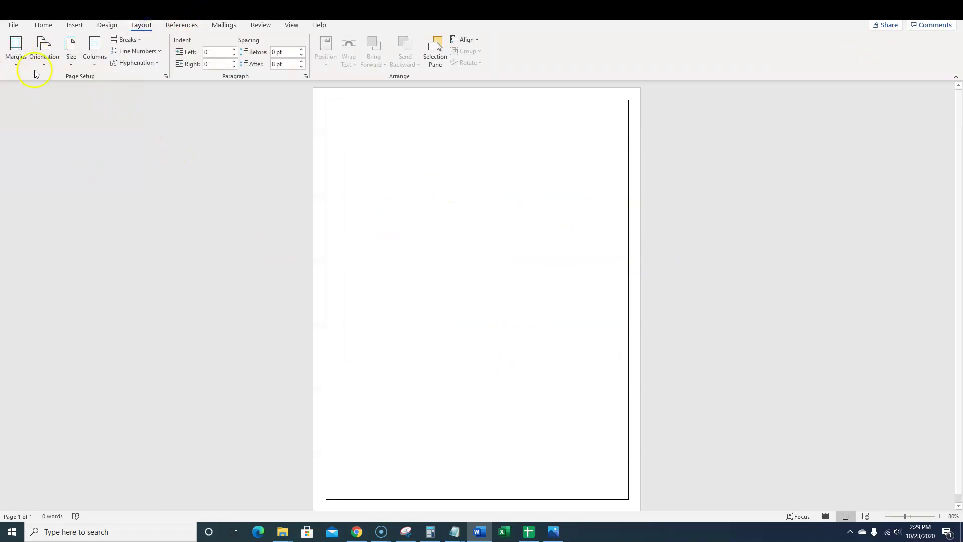
pyautogui.click(16, 53)
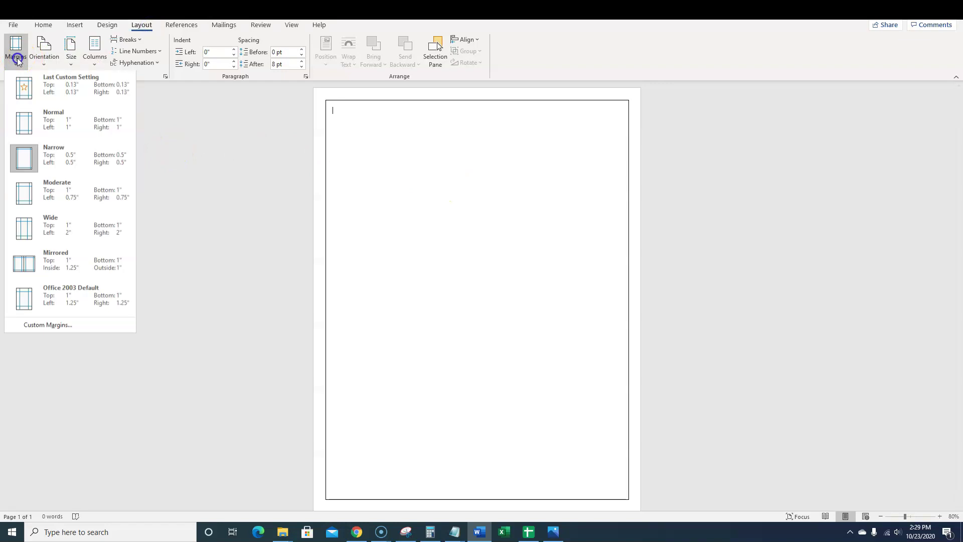
pyautogui.click(65, 189)
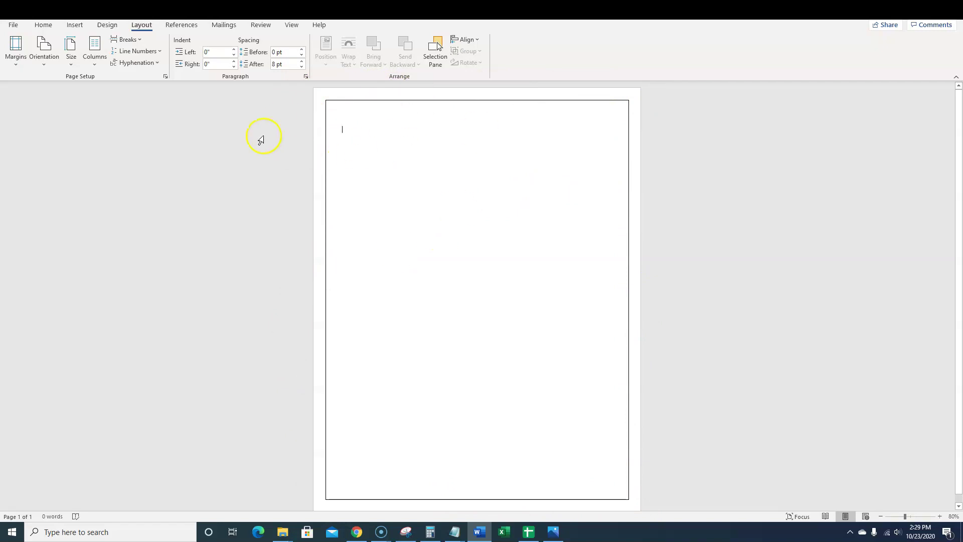
pyautogui.click(16, 52)
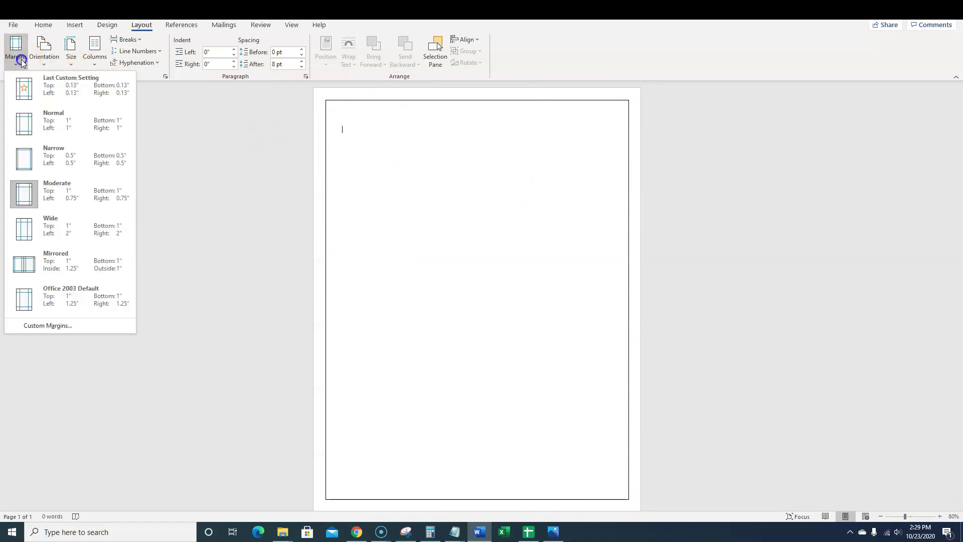
pyautogui.click(72, 124)
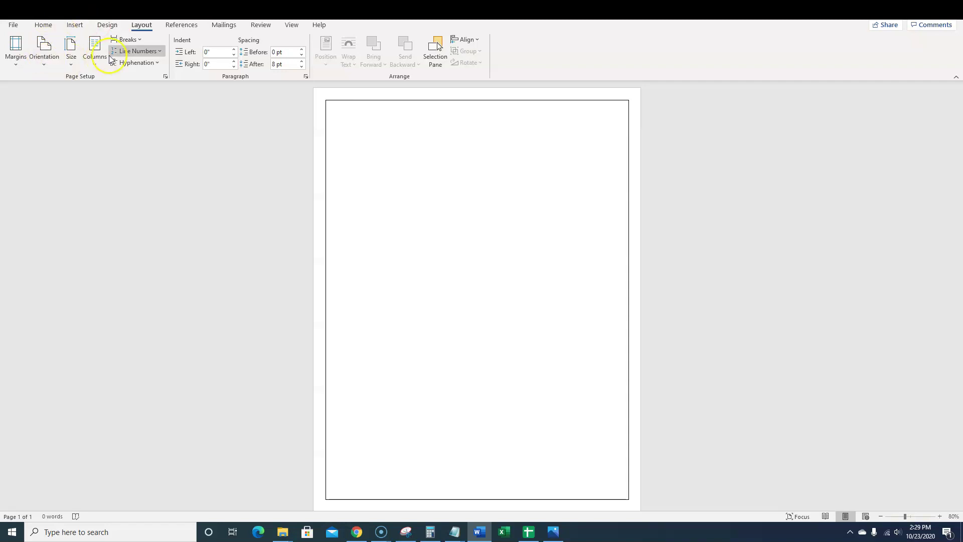
# Step: Start inserting a picture from this device and open the JPG coloring pages folder inside the Floral-antistress-coloring-book download
pyautogui.click(76, 26)
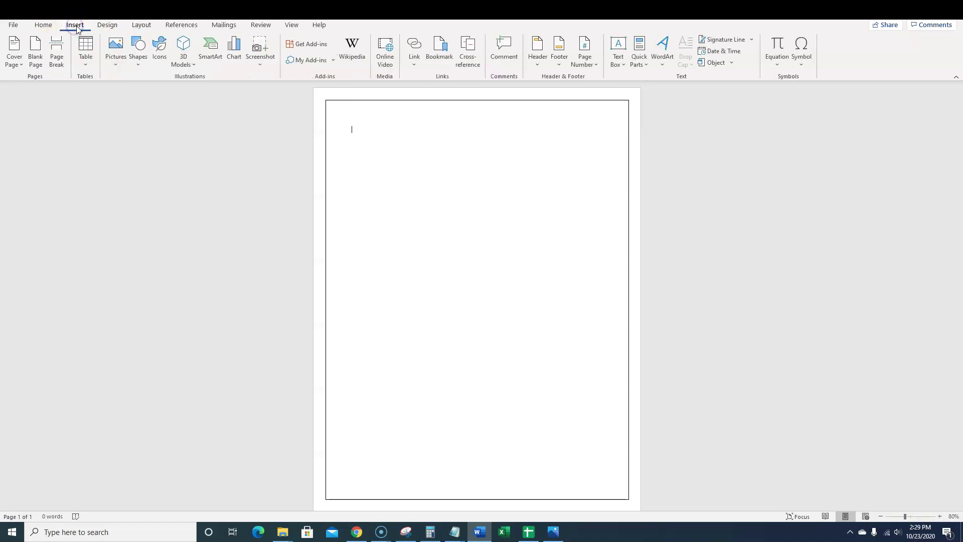
pyautogui.click(116, 68)
pyautogui.click(144, 96)
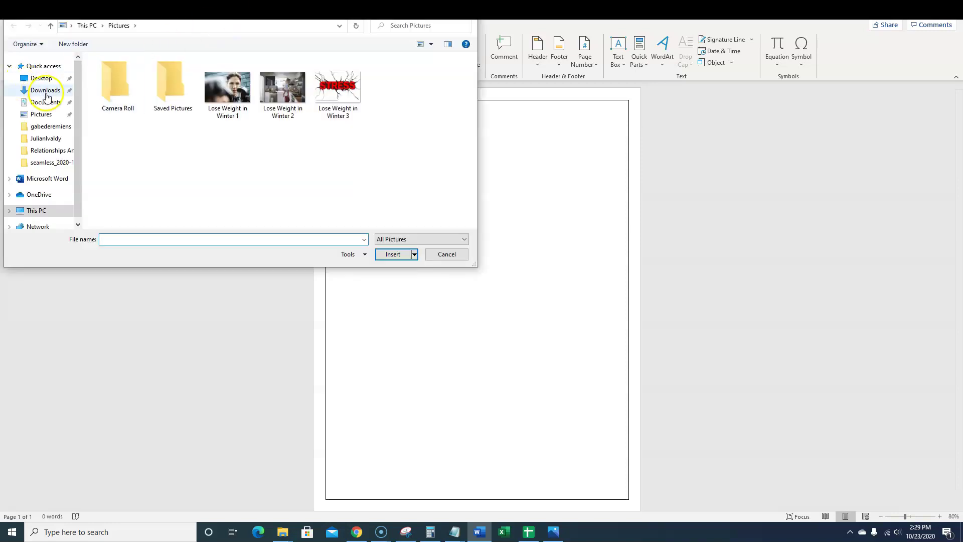
pyautogui.click(45, 95)
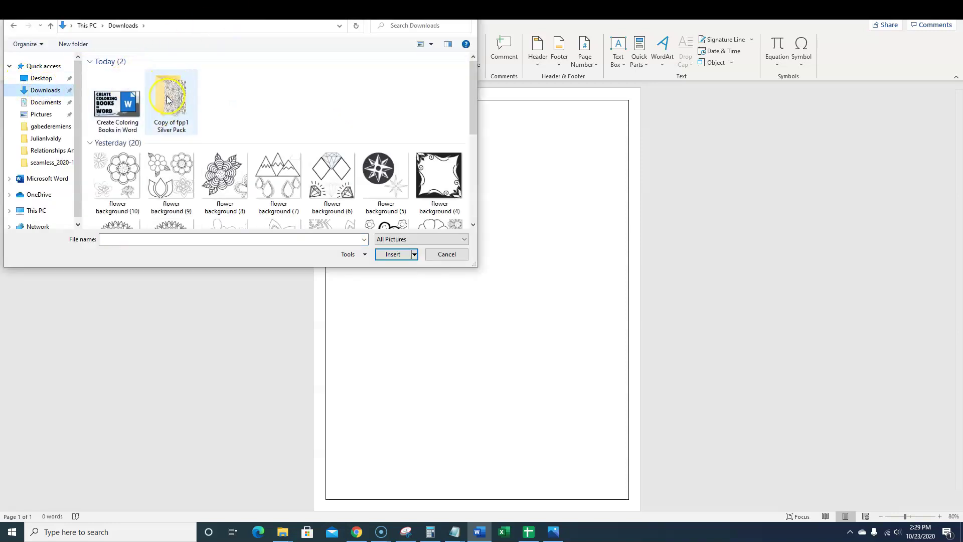
pyautogui.scroll(-3, 301, 150)
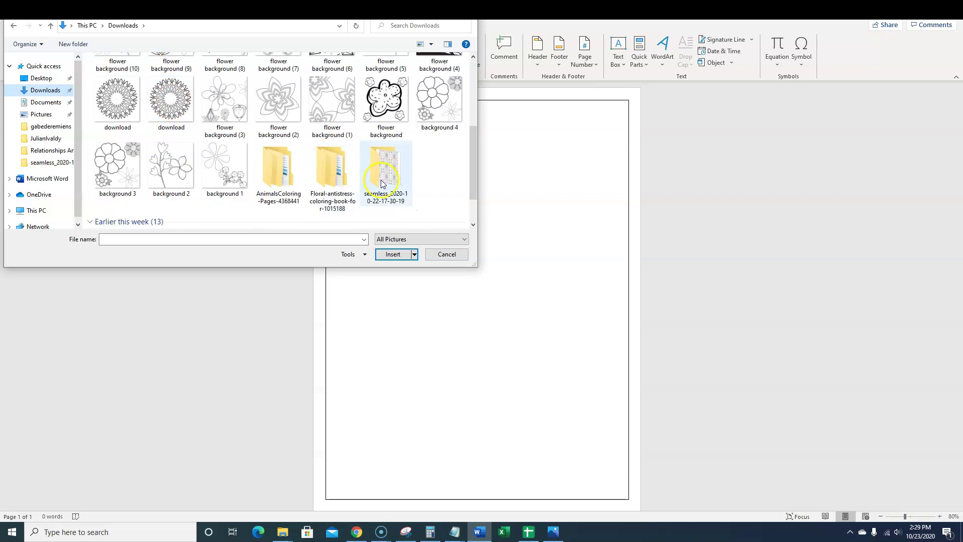
pyautogui.click(330, 179)
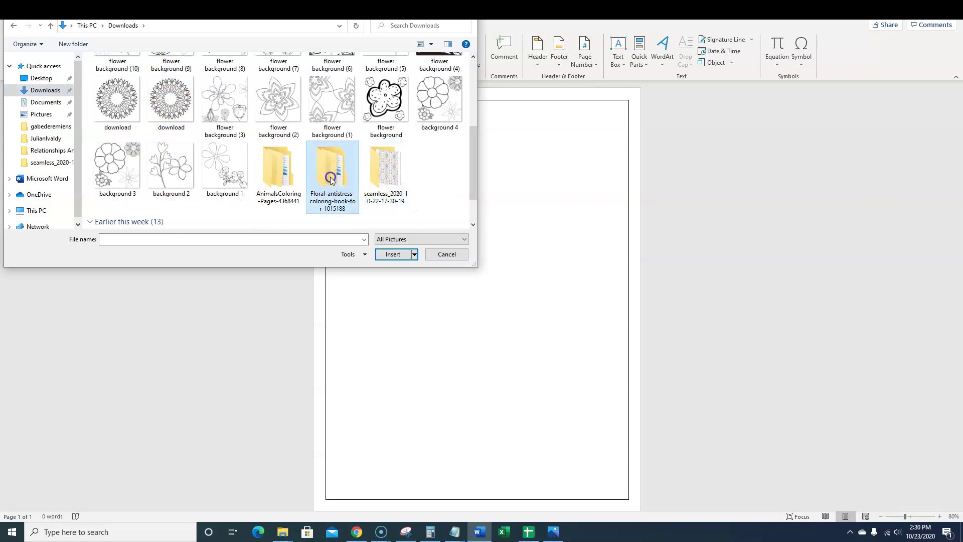
pyautogui.doubleClick(331, 179)
pyautogui.doubleClick(168, 75)
pyautogui.click(125, 84)
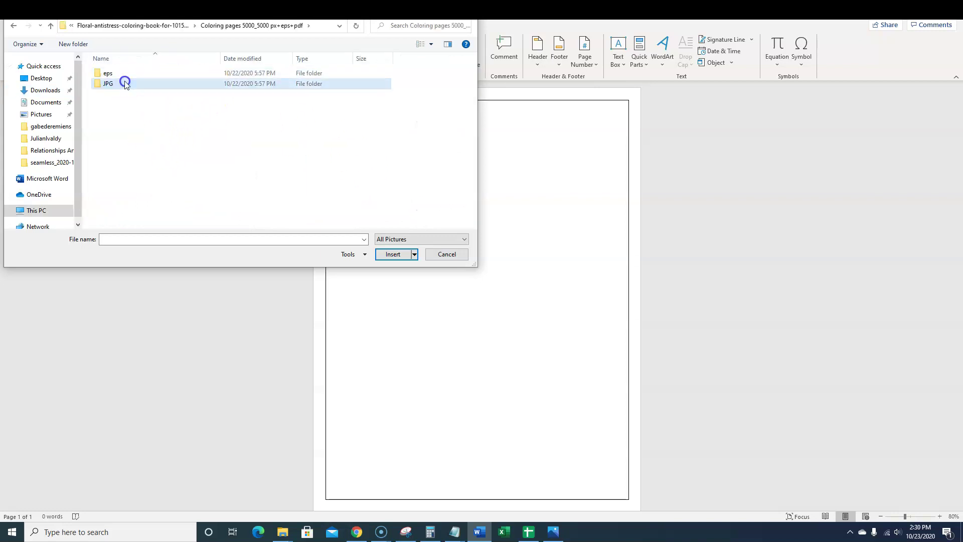
pyautogui.doubleClick(125, 84)
# Step: Browse the coloring page images in the JPG folder and insert image 5 into the page
pyautogui.scroll(-5, 382, 131)
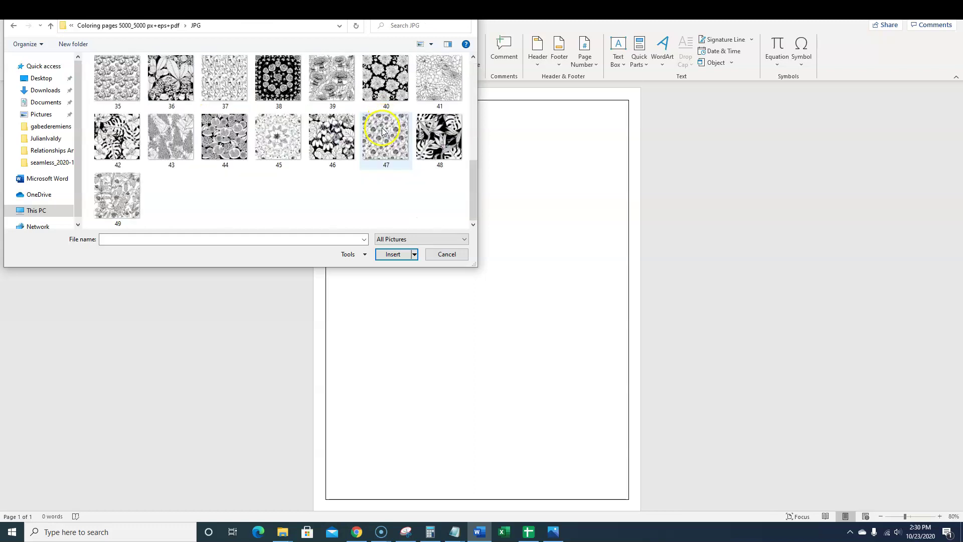
pyautogui.scroll(5, 326, 132)
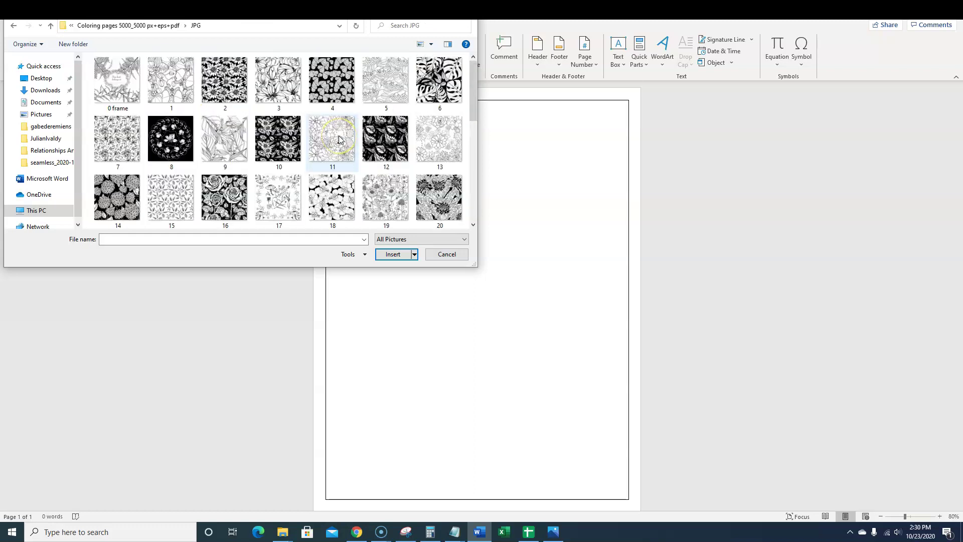
pyautogui.click(392, 89)
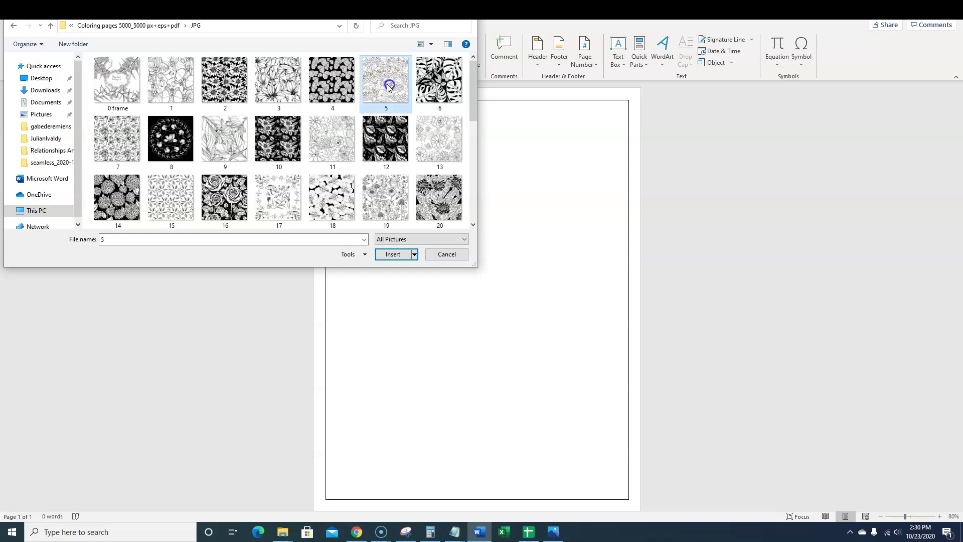
pyautogui.click(393, 254)
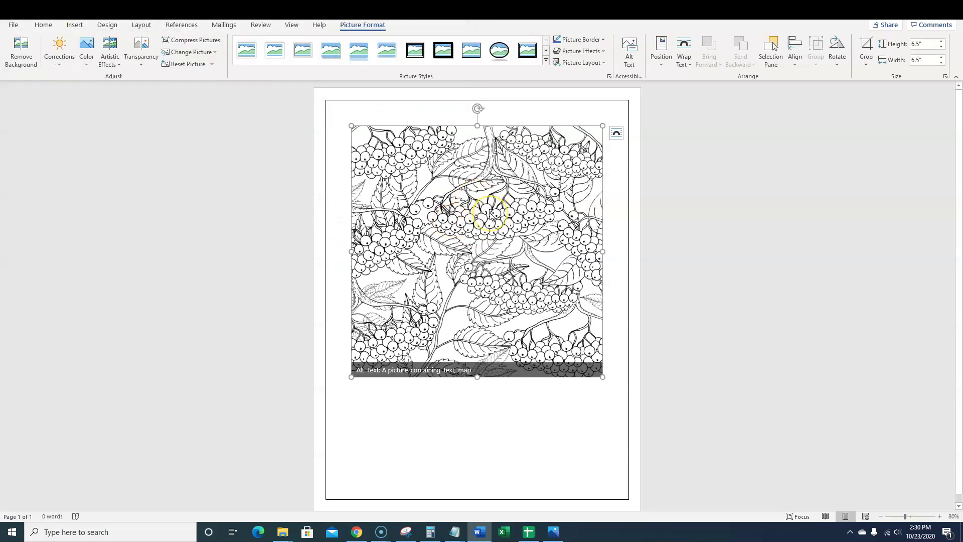
# Step: Try to move the inserted berry picture to a different place on the page
pyautogui.moveTo(501, 237); pyautogui.dragTo(451, 290)
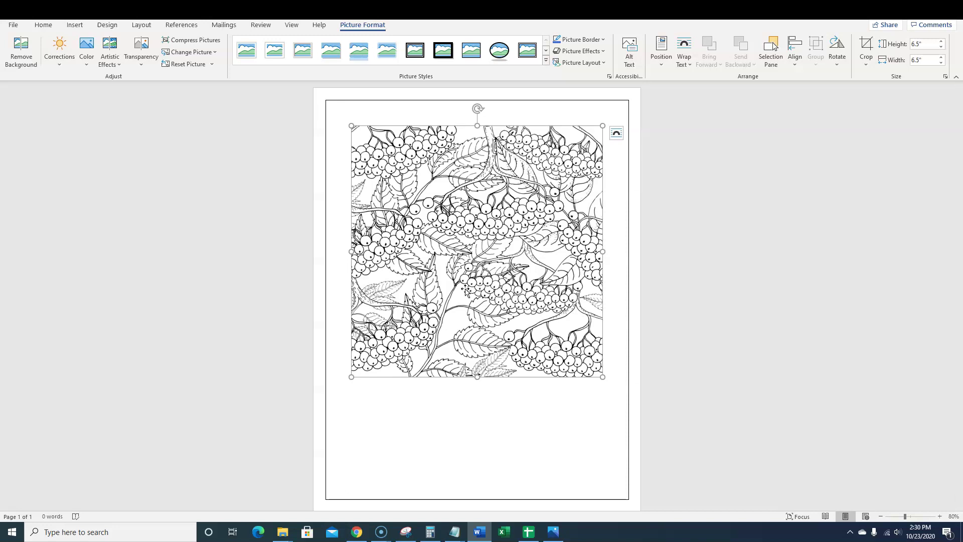
pyautogui.moveTo(468, 254); pyautogui.dragTo(490, 232)
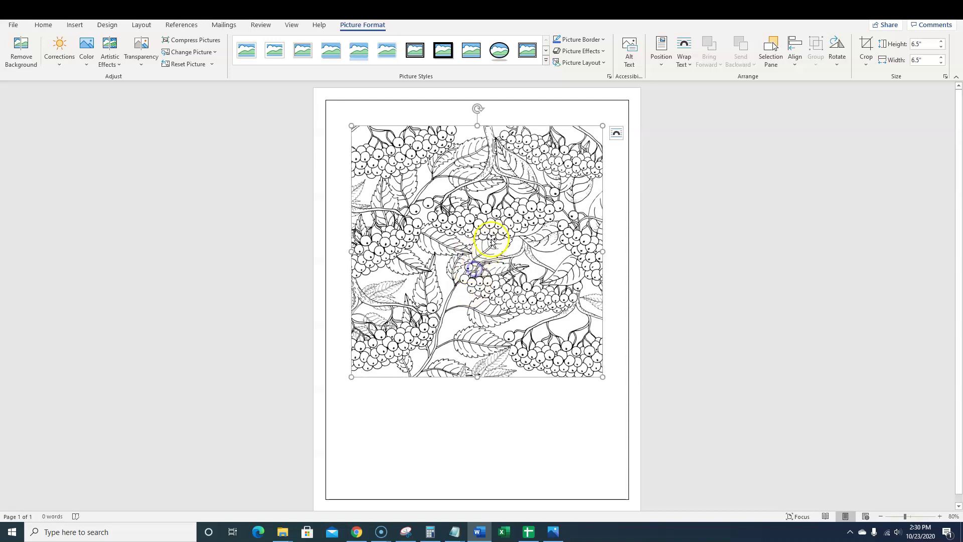
# Step: Set the berry picture's text wrapping to Tight and fix its position on the page
pyautogui.click(616, 134)
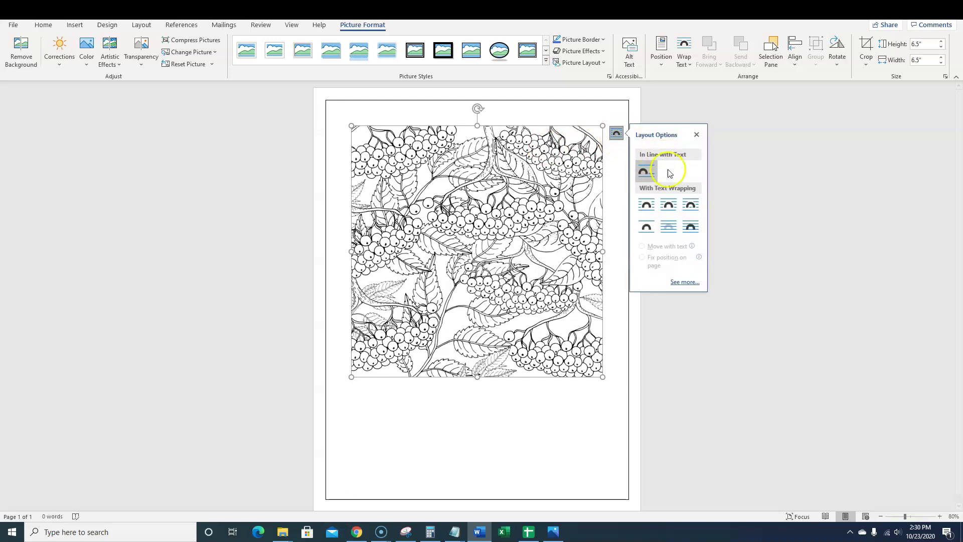
pyautogui.click(669, 206)
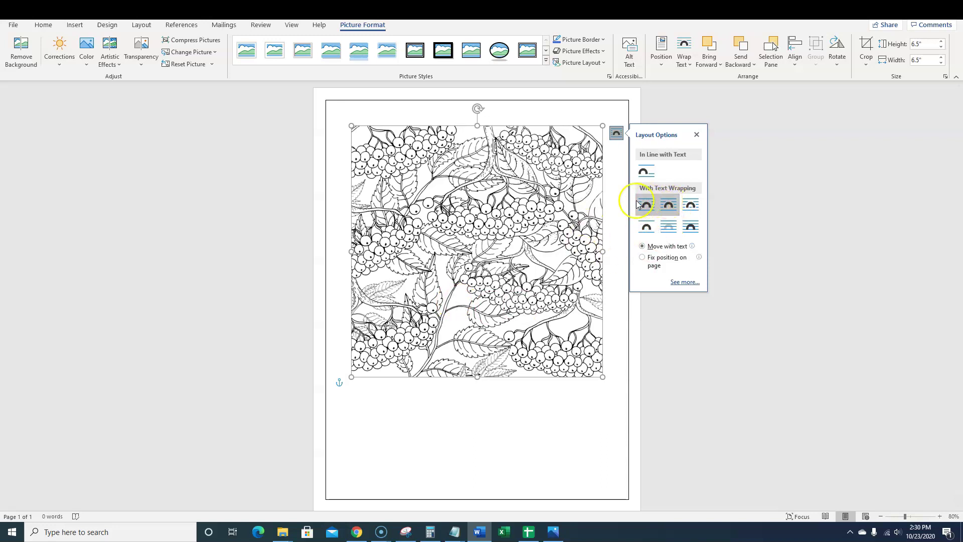
pyautogui.click(642, 258)
# Step: Move the berry picture into the border's upper-left corner and stretch it to fill the page border, about 10.35" high by 7.79" wide
pyautogui.moveTo(494, 258); pyautogui.dragTo(420, 163)
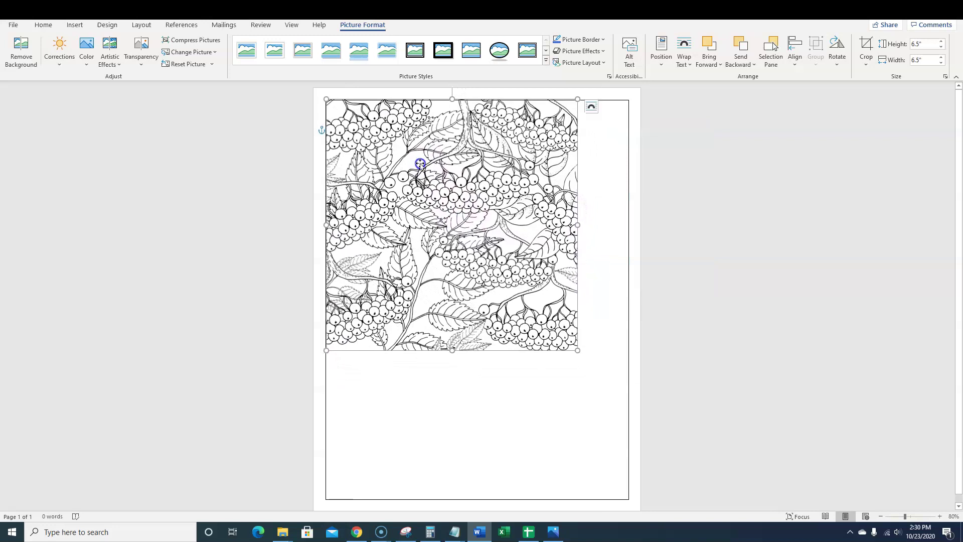
pyautogui.moveTo(577, 350); pyautogui.dragTo(628, 375)
pyautogui.moveTo(477, 401); pyautogui.dragTo(493, 499)
pyautogui.moveTo(477, 98); pyautogui.dragTo(477, 100)
pyautogui.click(767, 247)
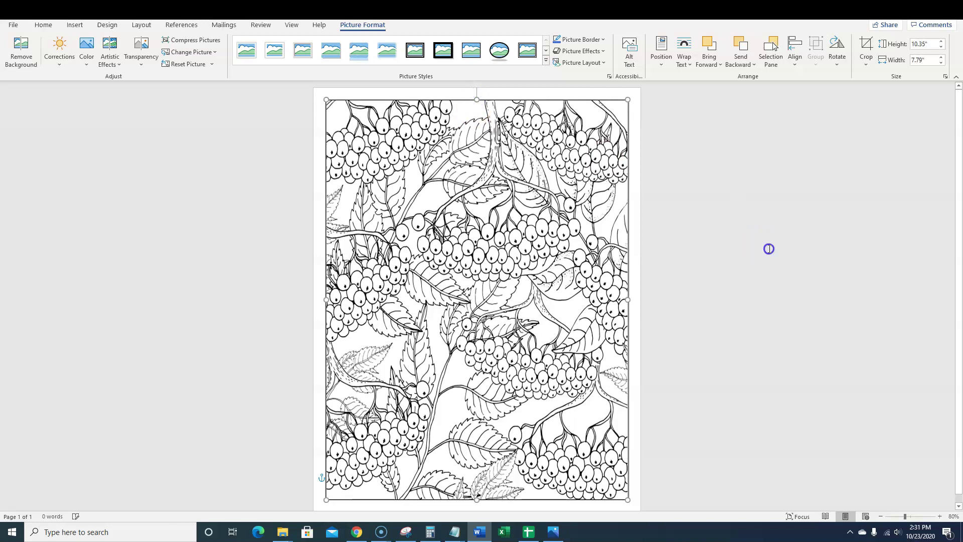
pyautogui.scroll(-1, 791, 368)
pyautogui.scroll(1, 357, 248)
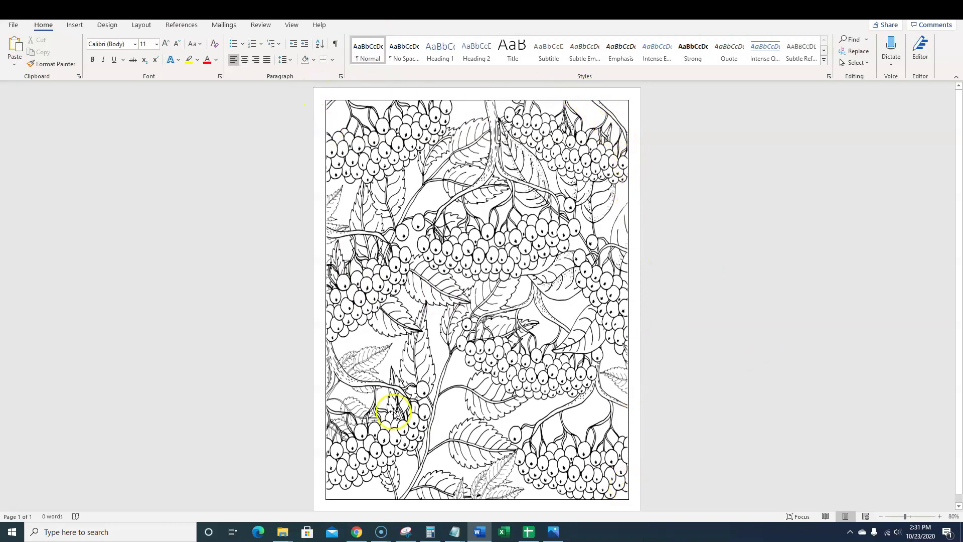
pyautogui.scroll(-1, 492, 398)
pyautogui.scroll(1, 495, 401)
pyautogui.scroll(-1, 469, 318)
pyautogui.scroll(1, 502, 301)
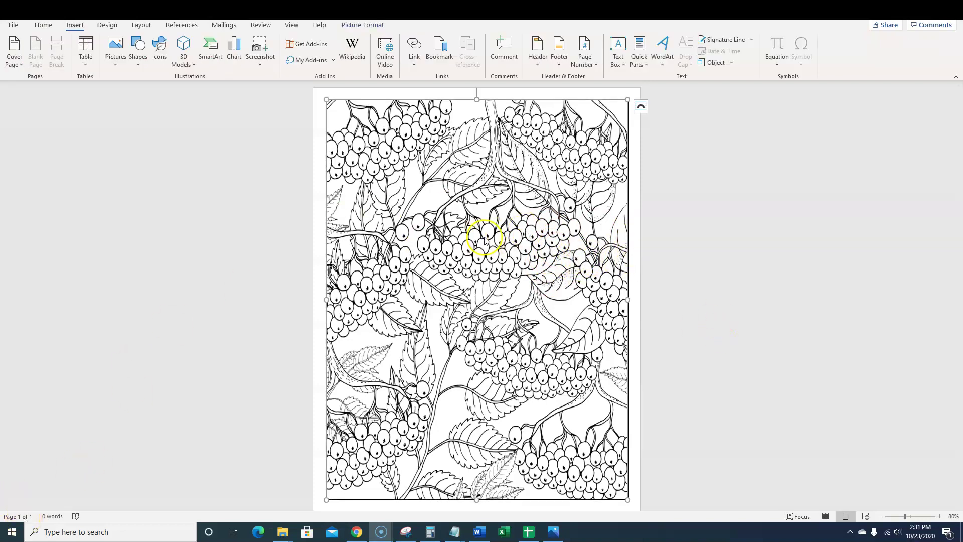
# Step: Insert a blank page ahead of the berry picture page
pyautogui.click(344, 111)
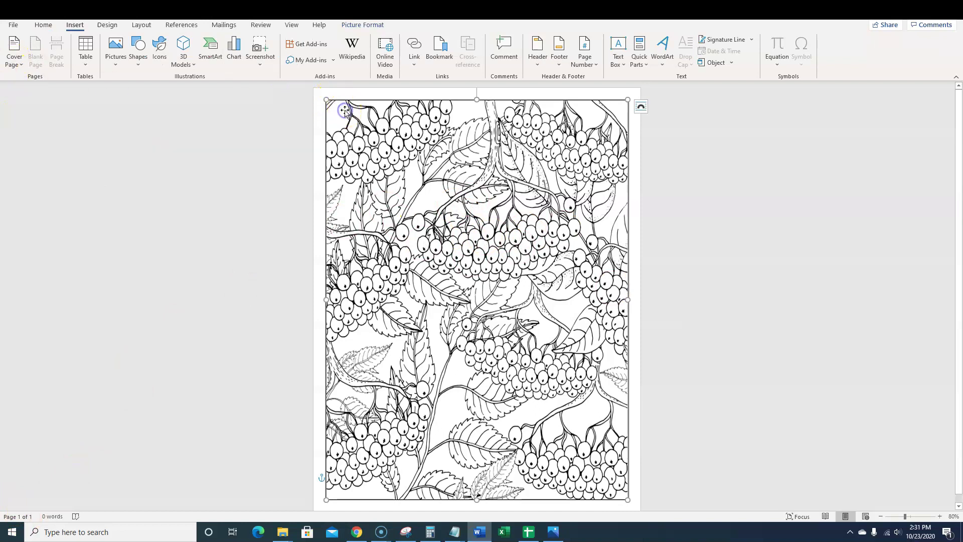
pyautogui.tripleClick(331, 91)
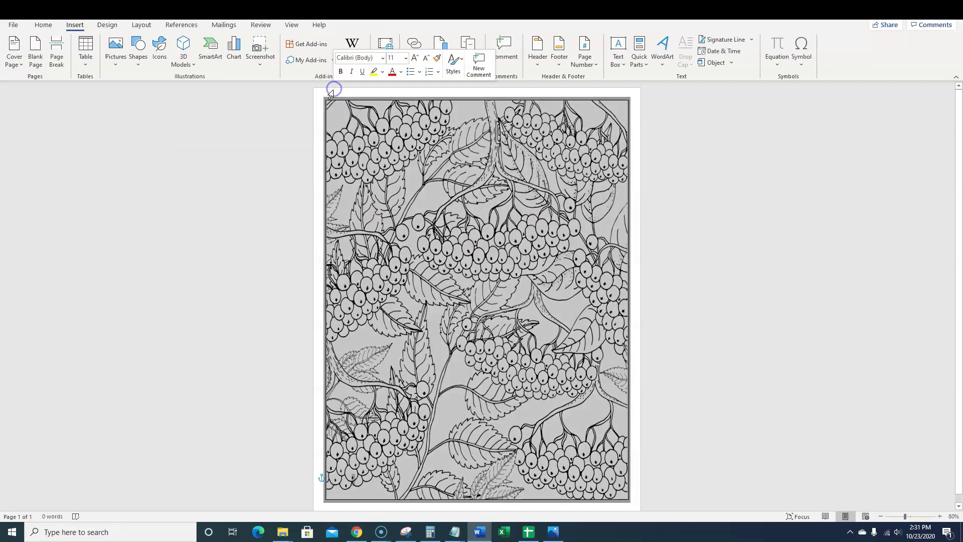
pyautogui.click(36, 62)
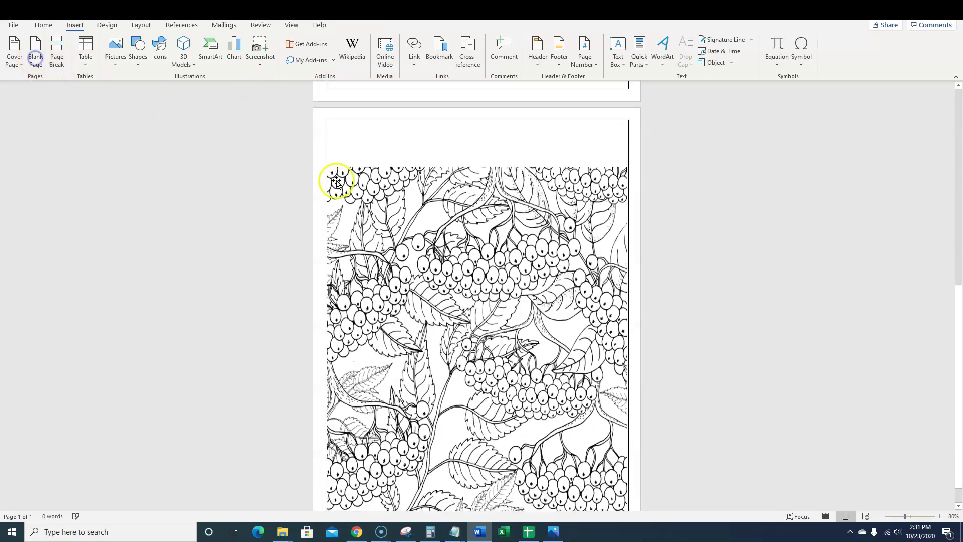
# Step: Examine the new blank bordered page and the berry picture page that follows it
pyautogui.scroll(5, 517, 281)
pyautogui.scroll(2, 521, 283)
pyautogui.scroll(-6, 522, 301)
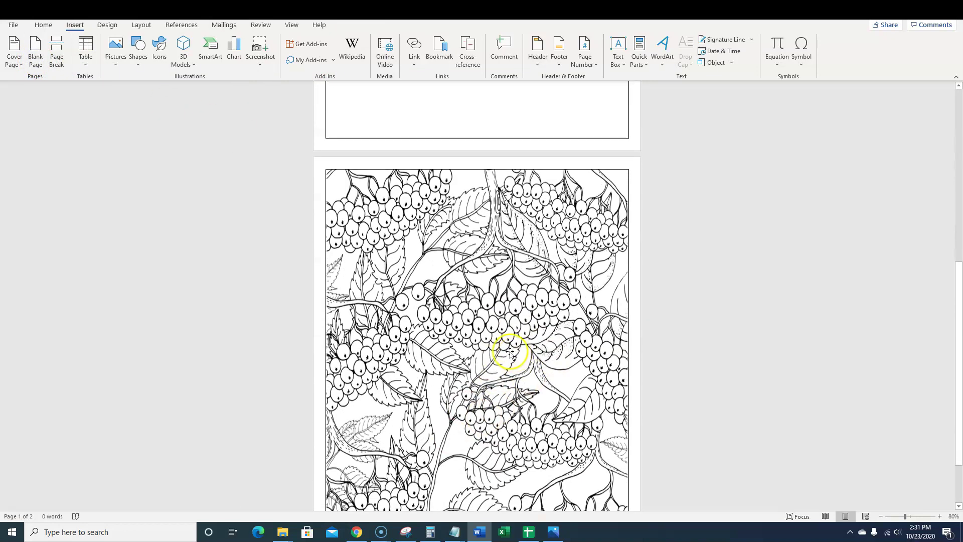
pyautogui.scroll(6, 505, 344)
pyautogui.scroll(-1, 504, 344)
pyautogui.scroll(1, 502, 311)
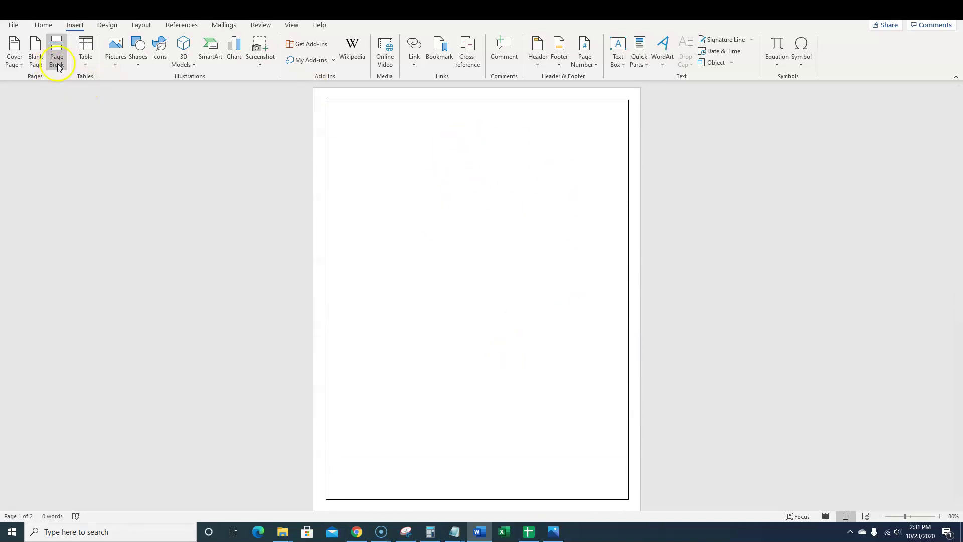
pyautogui.scroll(-1, 406, 296)
pyautogui.scroll(1, 395, 282)
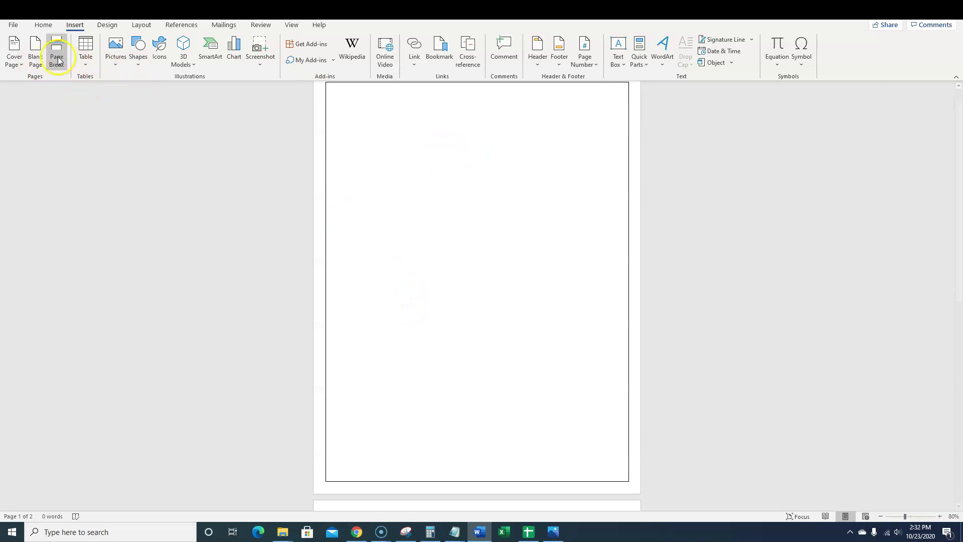
# Step: Insert image 18 from the JPG coloring pages folder on this device
pyautogui.click(43, 24)
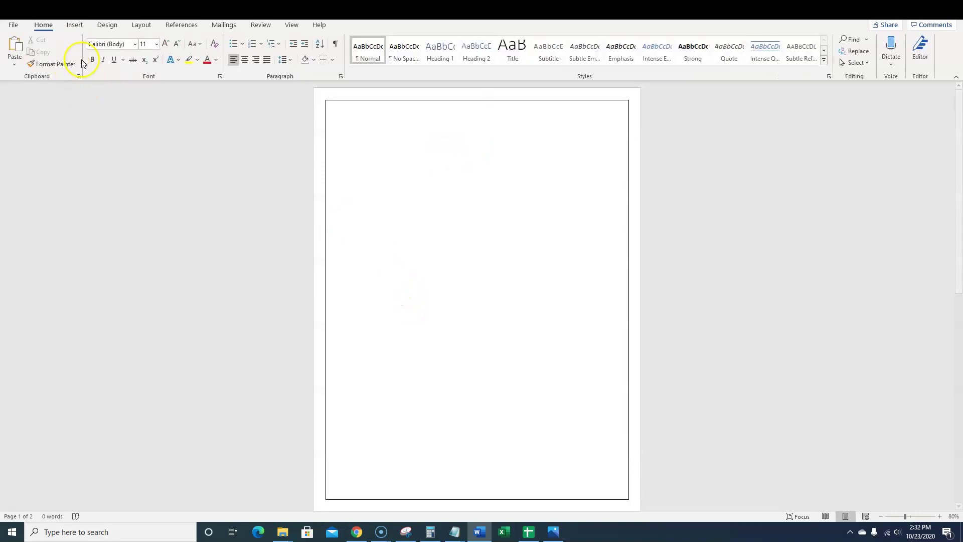
pyautogui.click(74, 24)
pyautogui.click(115, 65)
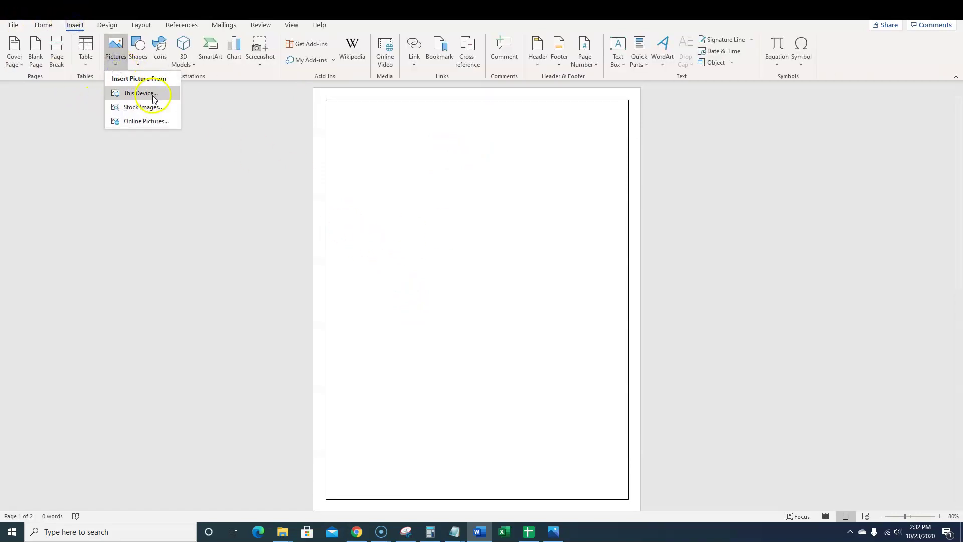
pyautogui.click(134, 94)
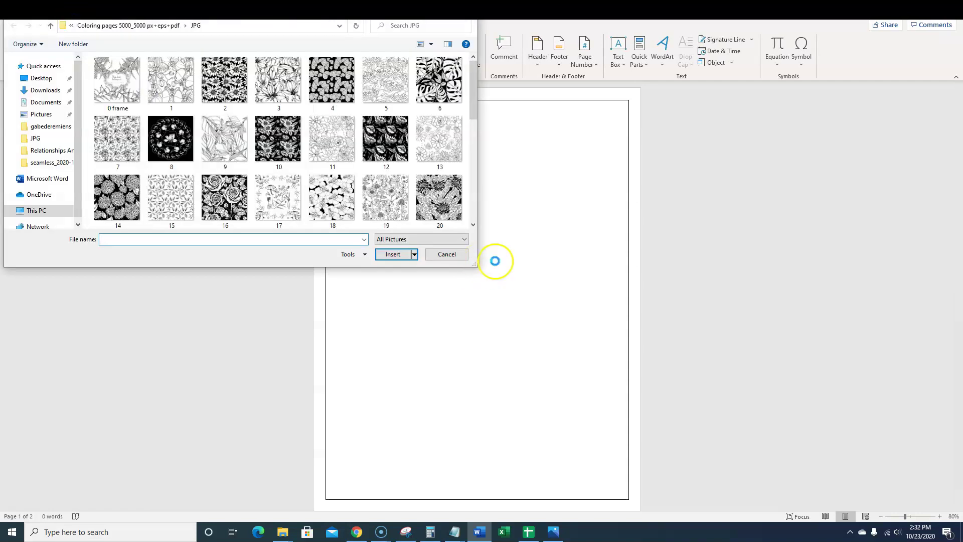
pyautogui.click(340, 202)
pyautogui.click(393, 255)
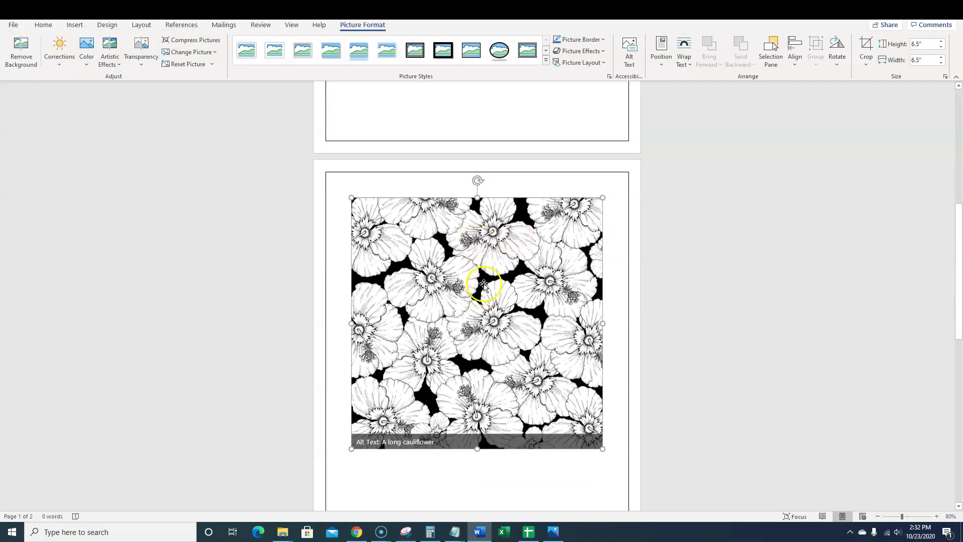
# Step: Move the inserted flower picture up onto the blank first page
pyautogui.scroll(6, 484, 285)
pyautogui.scroll(-5, 483, 285)
pyautogui.moveTo(477, 284); pyautogui.dragTo(463, 263)
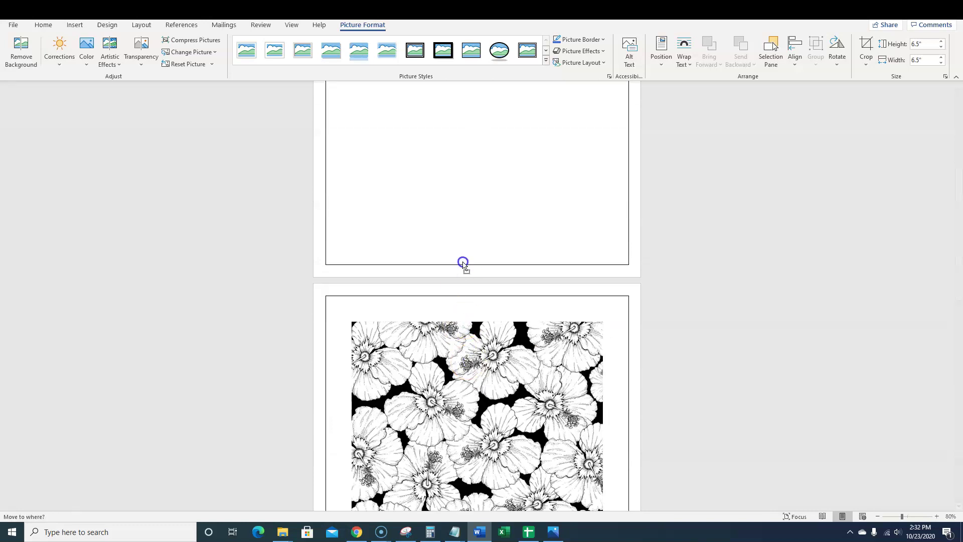
pyautogui.moveTo(469, 200); pyautogui.dragTo(477, 323)
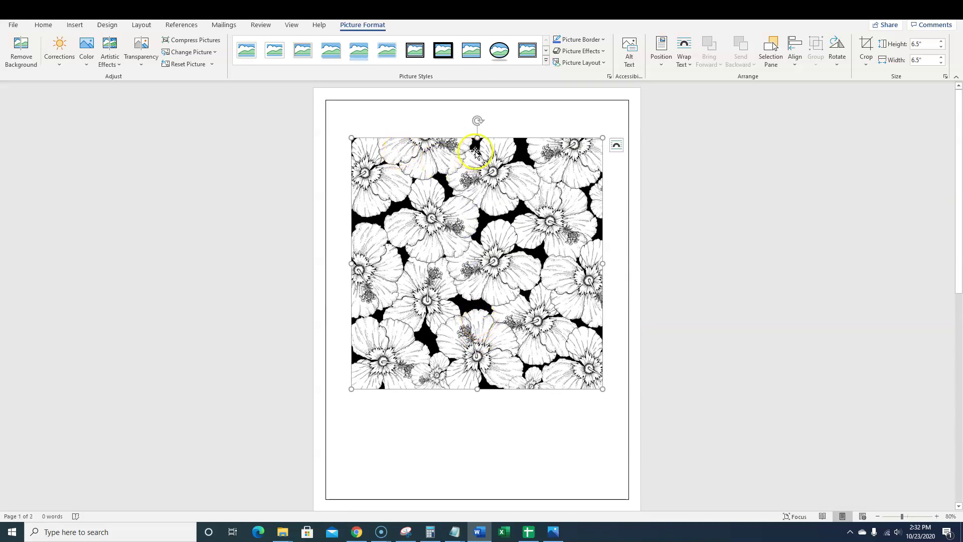
# Step: Set the flower picture's text wrapping to Tight and fix its position on the page
pyautogui.click(617, 145)
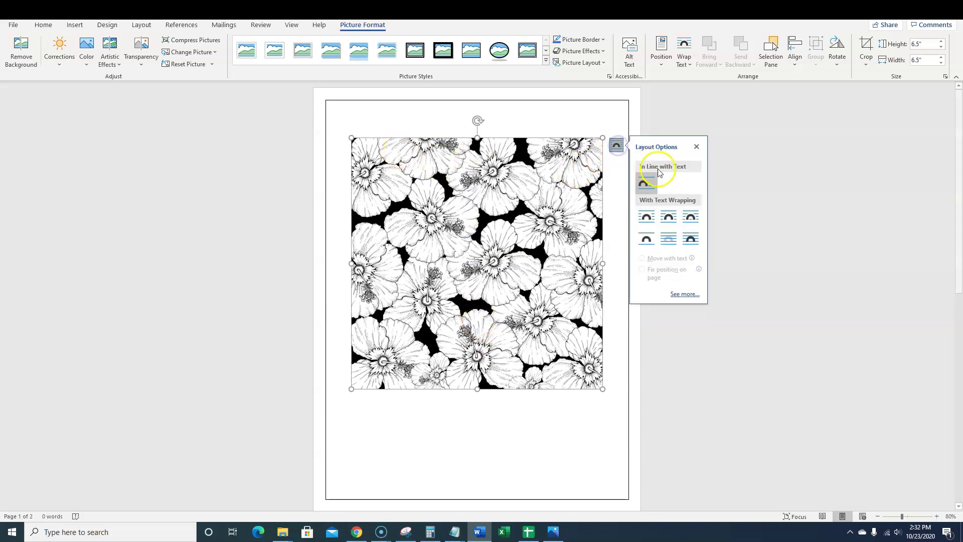
pyautogui.click(671, 219)
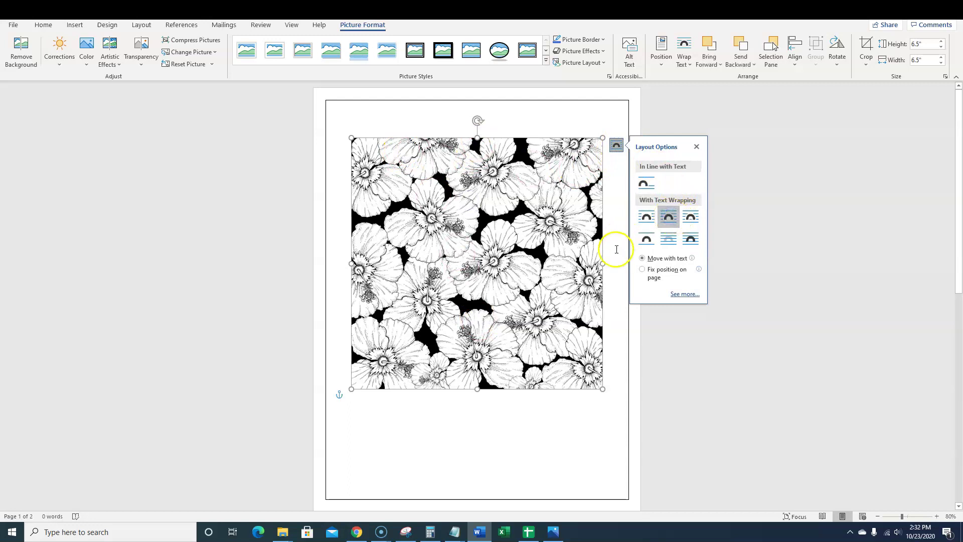
pyautogui.click(642, 270)
# Step: Move the flower picture into the border's upper-left corner and stretch it to fill the border, about 10.3" high by 7.81" wide
pyautogui.moveTo(483, 215); pyautogui.dragTo(458, 179)
pyautogui.moveTo(574, 227); pyautogui.dragTo(627, 238)
pyautogui.moveTo(477, 352); pyautogui.dragTo(481, 499)
pyautogui.click(728, 250)
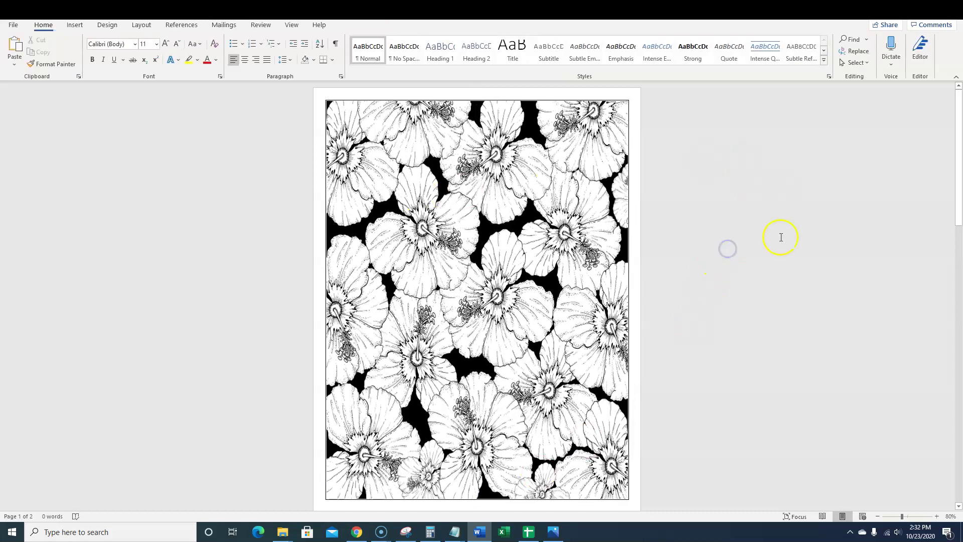
# Step: Fine-tune the flower picture's left and top edges against the page border, widening it to about 7.84"
pyautogui.click(424, 196)
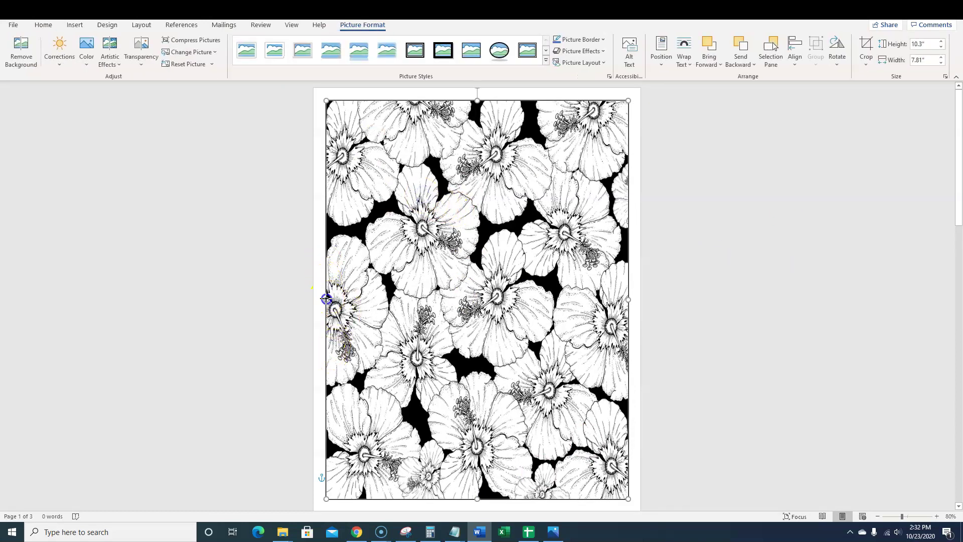
pyautogui.moveTo(326, 299); pyautogui.dragTo(325, 299)
pyautogui.click(747, 284)
pyautogui.click(454, 127)
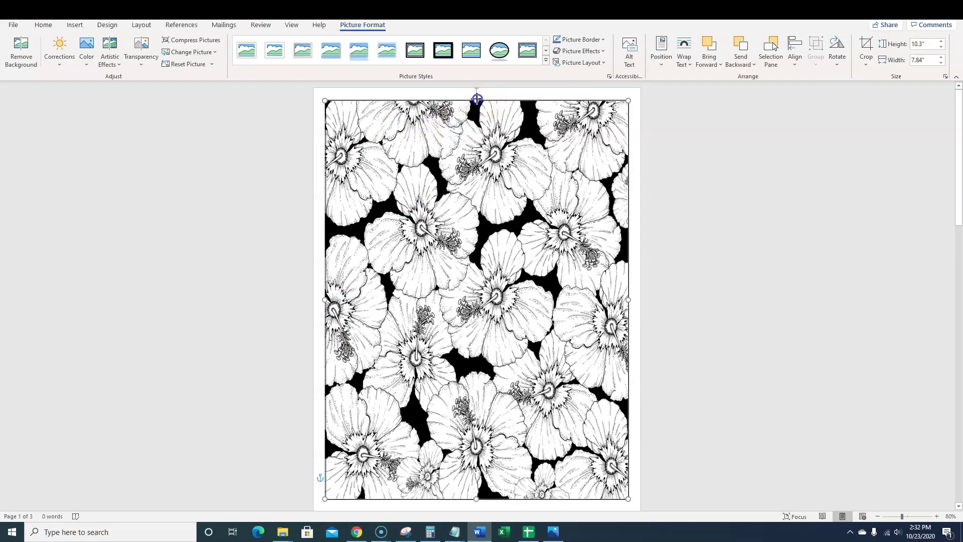
pyautogui.click(813, 257)
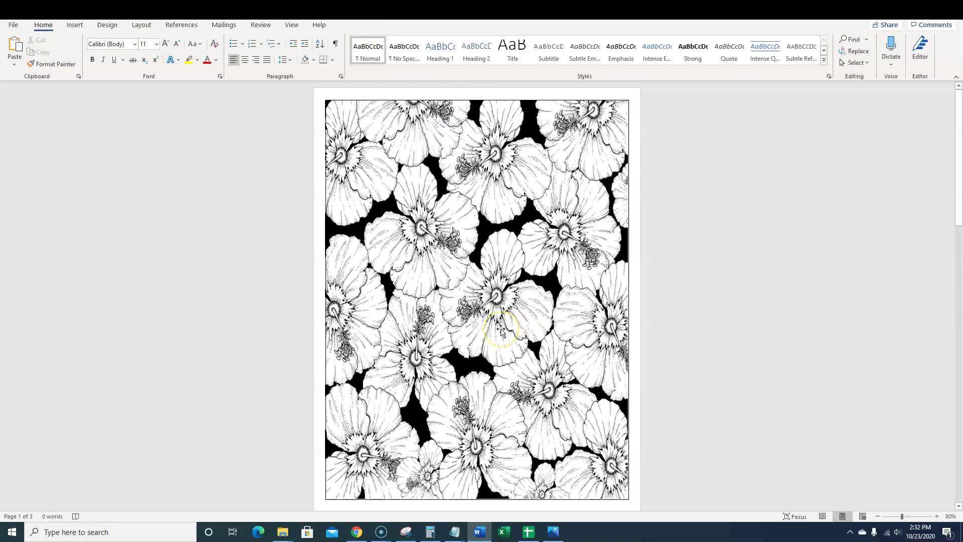
# Step: Review the pages down to the berry page and insert WordArt in the first gallery style, plain black
pyautogui.scroll(-3, 501, 332)
pyautogui.scroll(3, 499, 335)
pyautogui.scroll(-5, 495, 342)
pyautogui.scroll(-15, 496, 341)
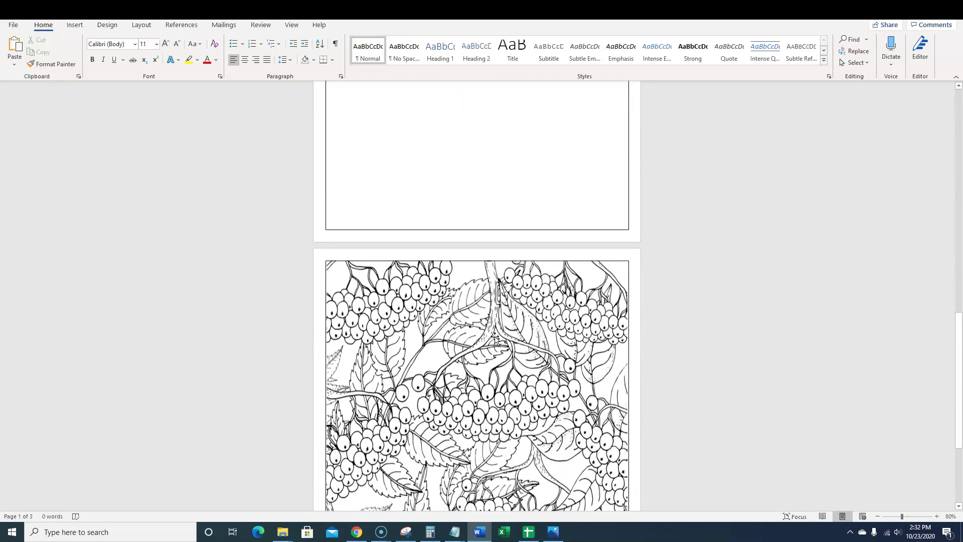
pyautogui.scroll(-4, 495, 337)
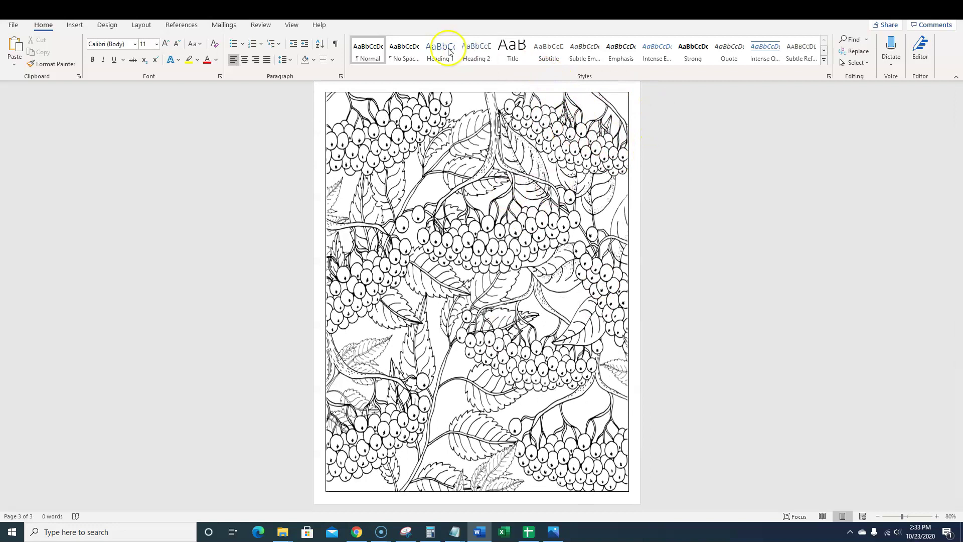
pyautogui.click(74, 25)
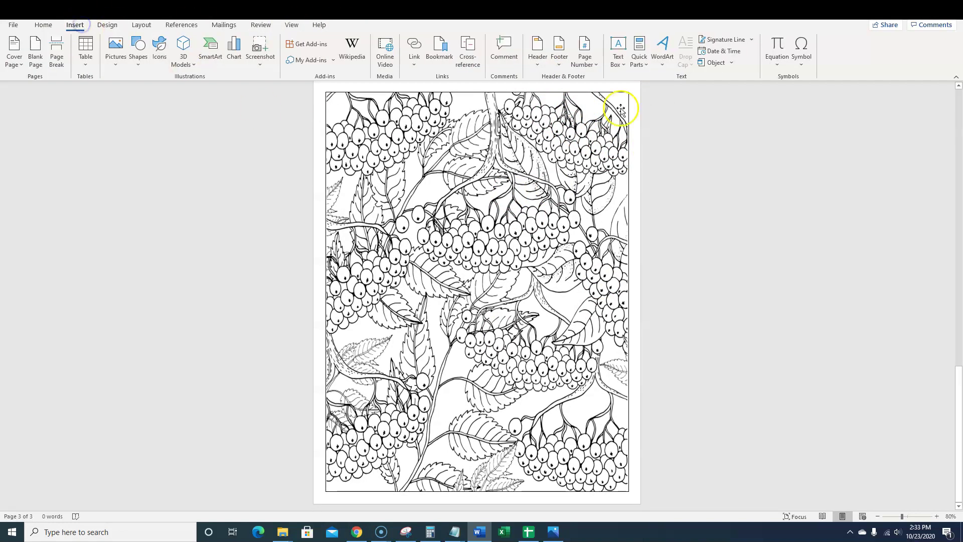
pyautogui.click(660, 64)
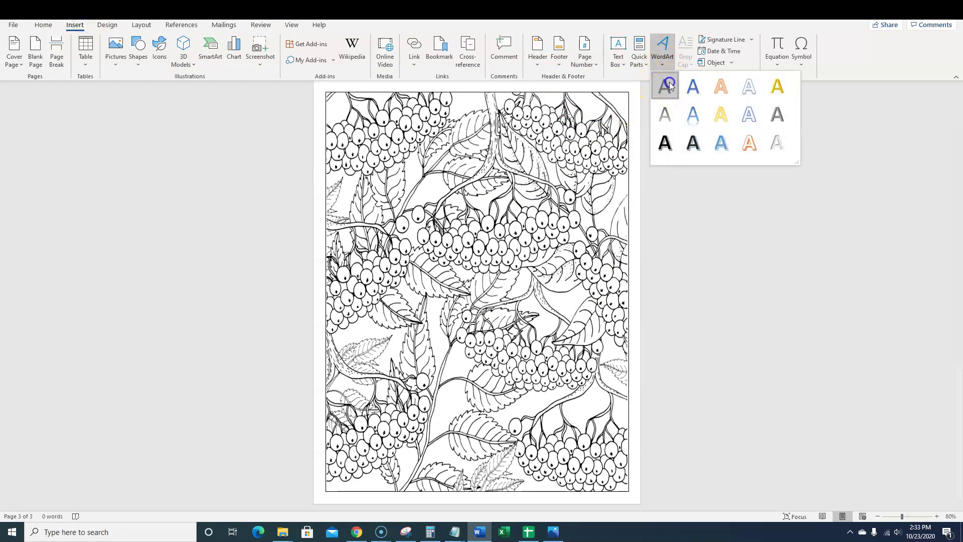
pyautogui.click(669, 85)
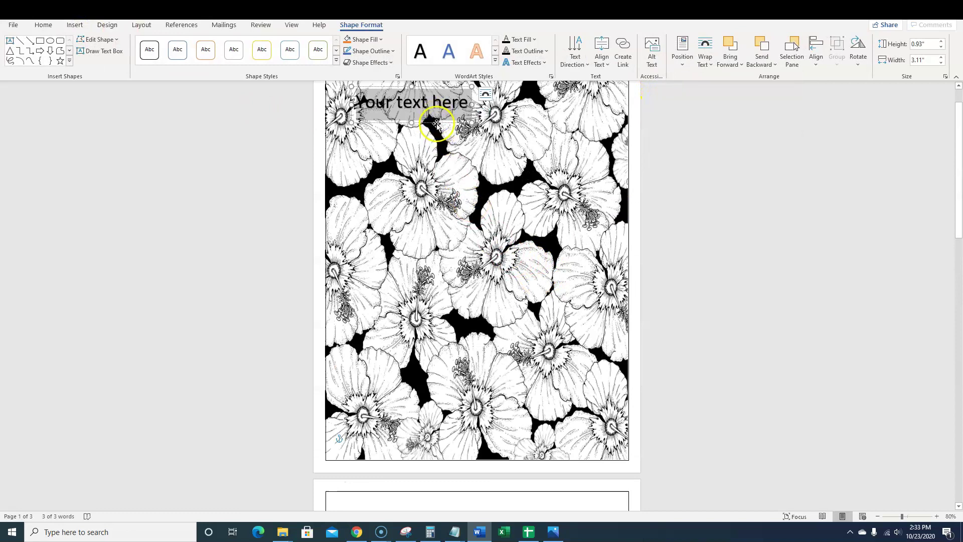
# Step: Move the WordArt onto the middle of the berry page and narrow its box to about 1.14" so each word takes its own line
pyautogui.moveTo(436, 123); pyautogui.dragTo(515, 272)
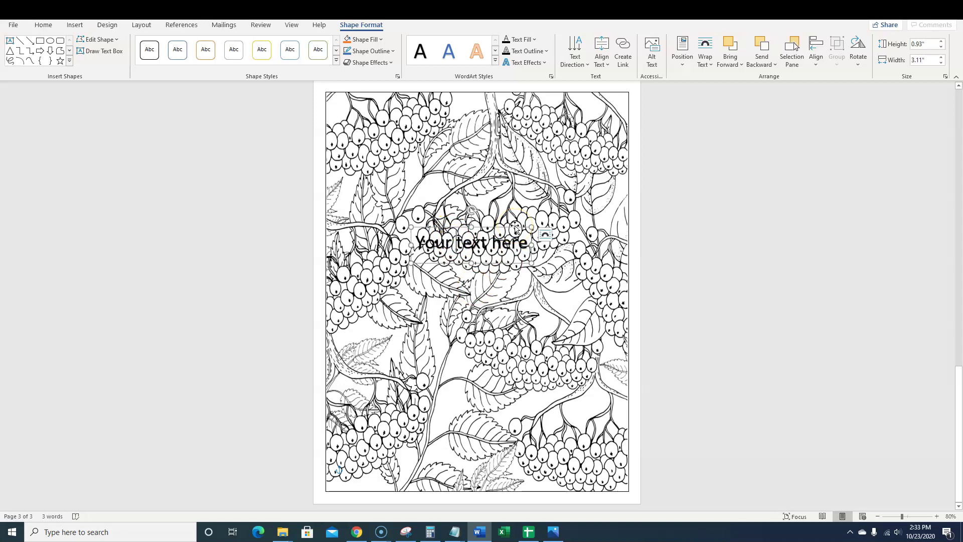
pyautogui.moveTo(532, 245); pyautogui.dragTo(491, 245)
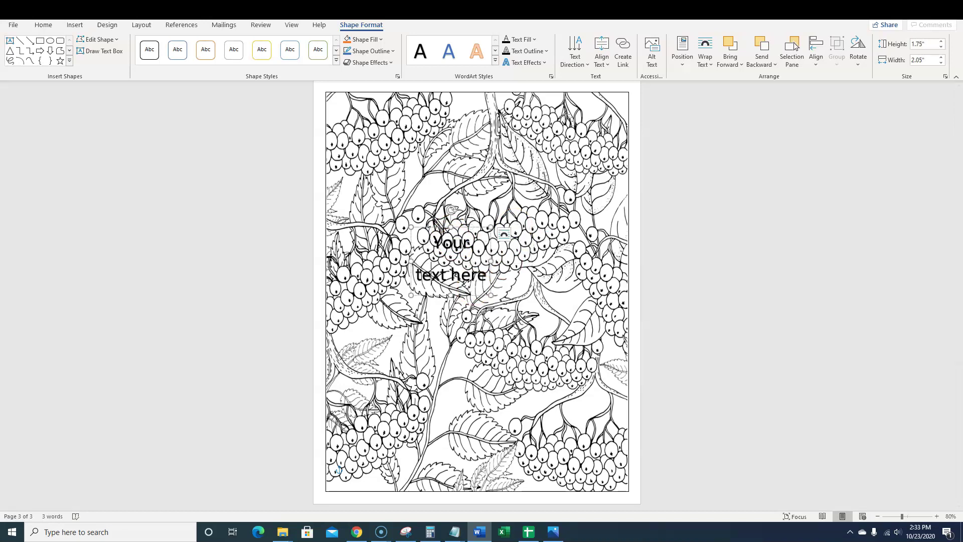
pyautogui.moveTo(491, 260); pyautogui.dragTo(456, 261)
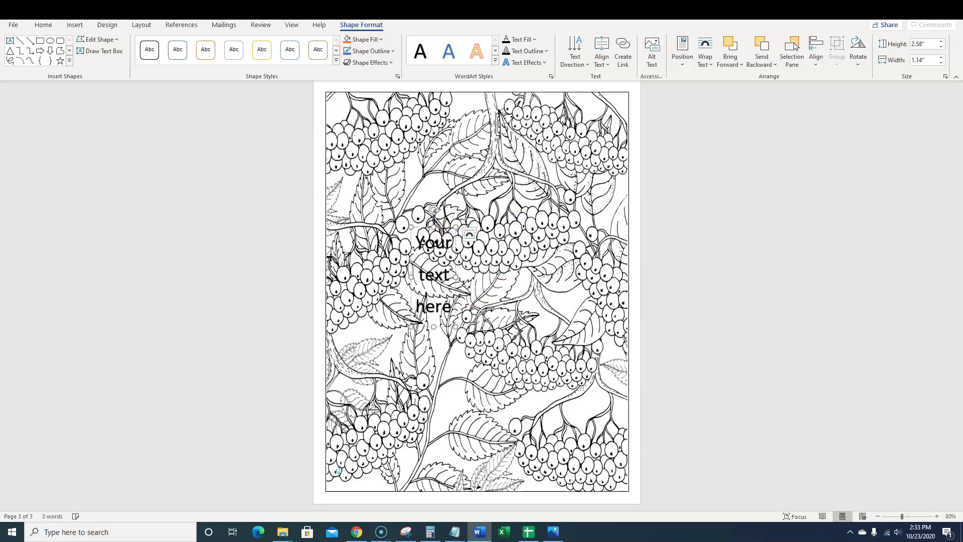
# Step: Set all of the WordArt text to Cooper Black at 72 pt and move it slightly up toward the page's centre
pyautogui.moveTo(450, 309); pyautogui.dragTo(401, 228)
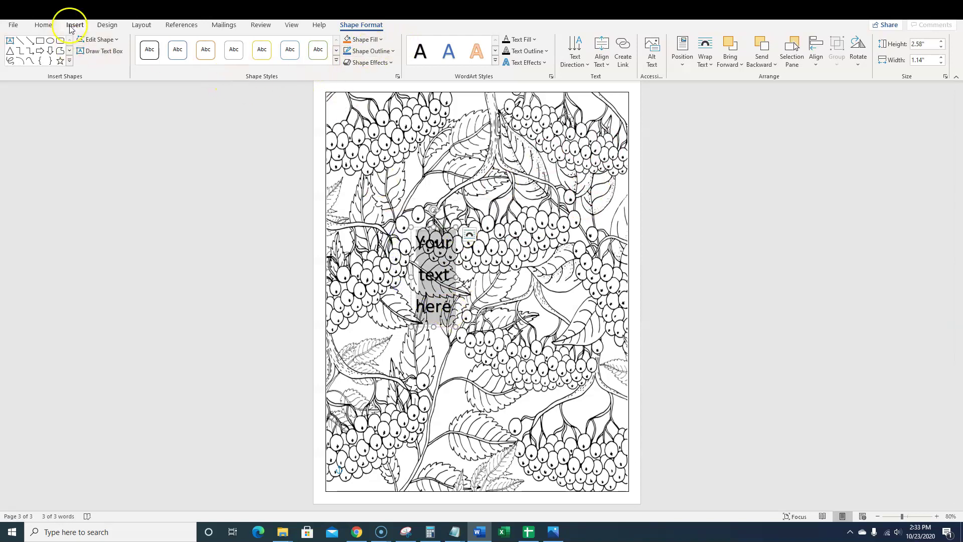
pyautogui.click(45, 25)
pyautogui.click(157, 44)
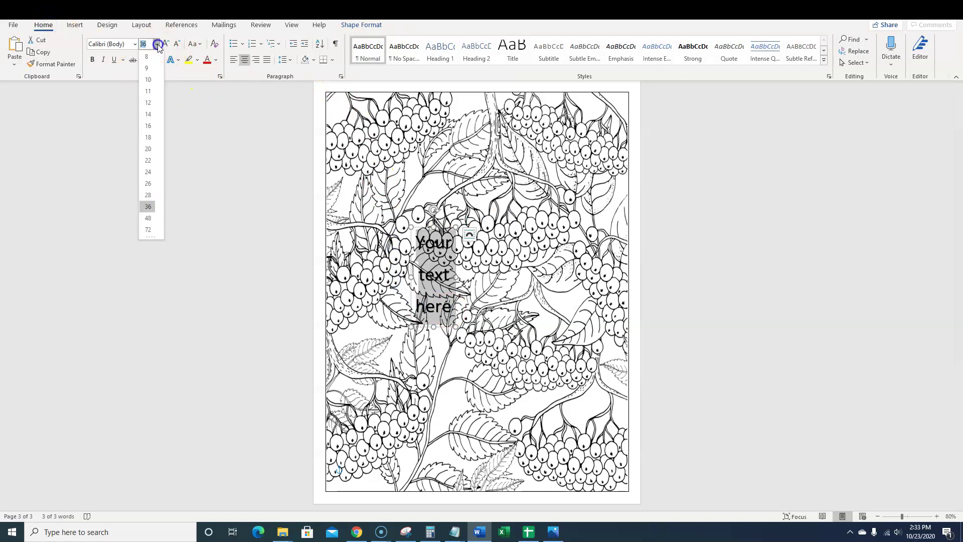
pyautogui.click(134, 47)
pyautogui.click(135, 46)
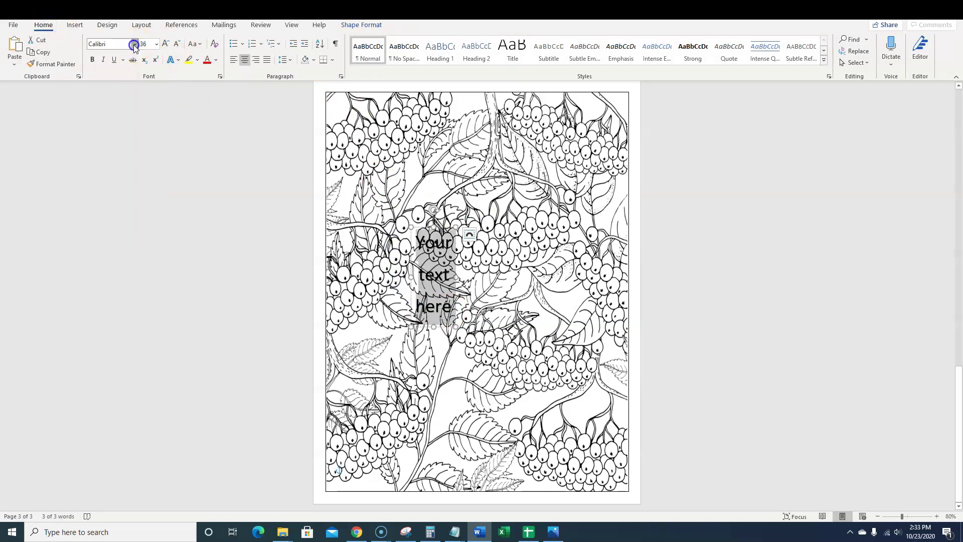
pyautogui.click(134, 46)
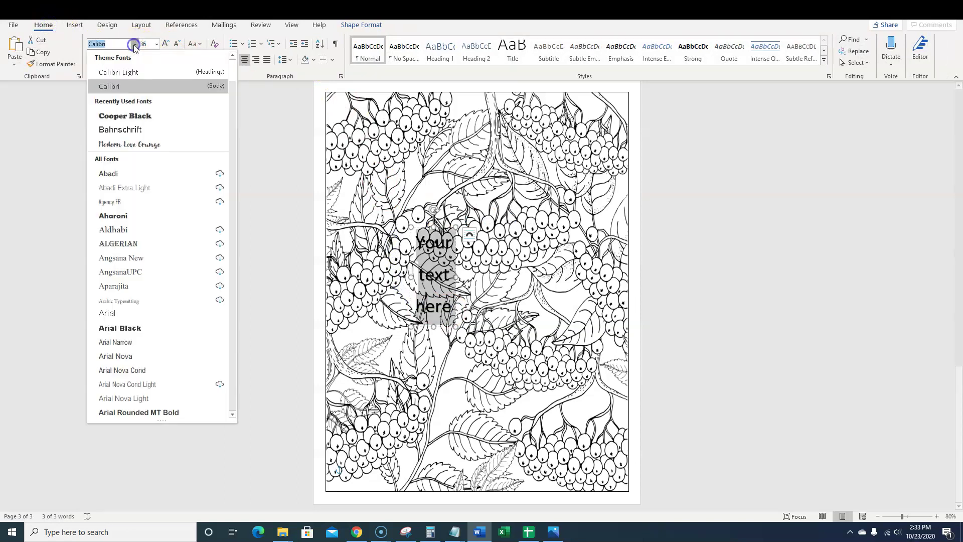
pyautogui.click(135, 115)
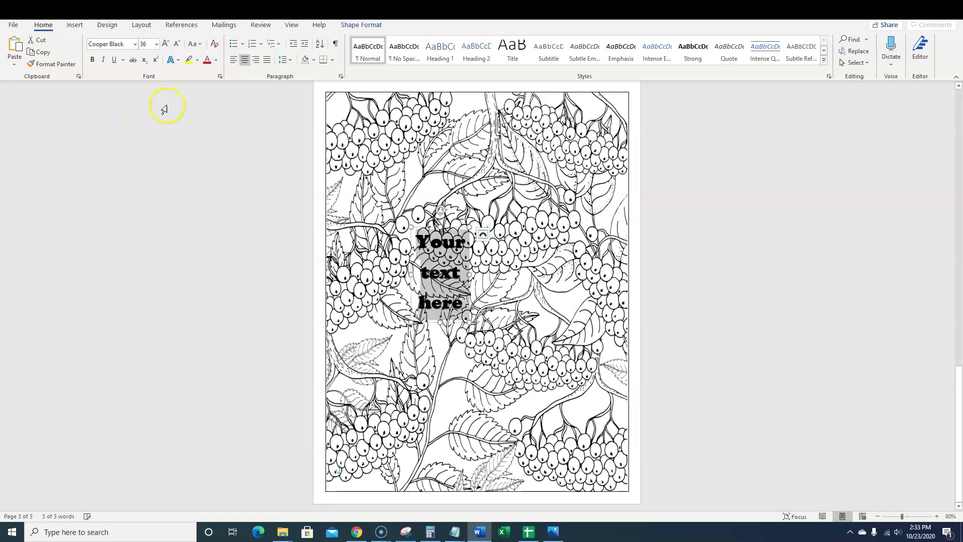
pyautogui.click(157, 44)
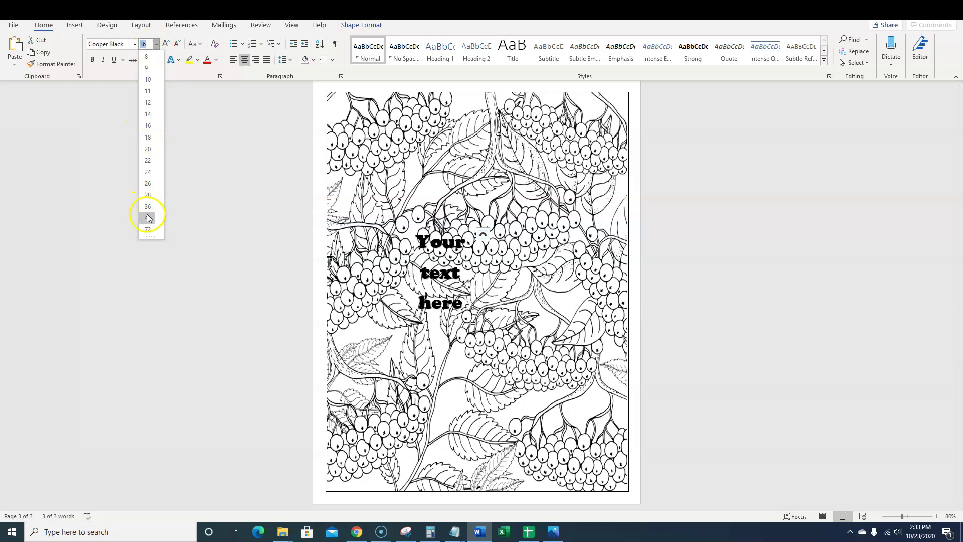
pyautogui.click(149, 229)
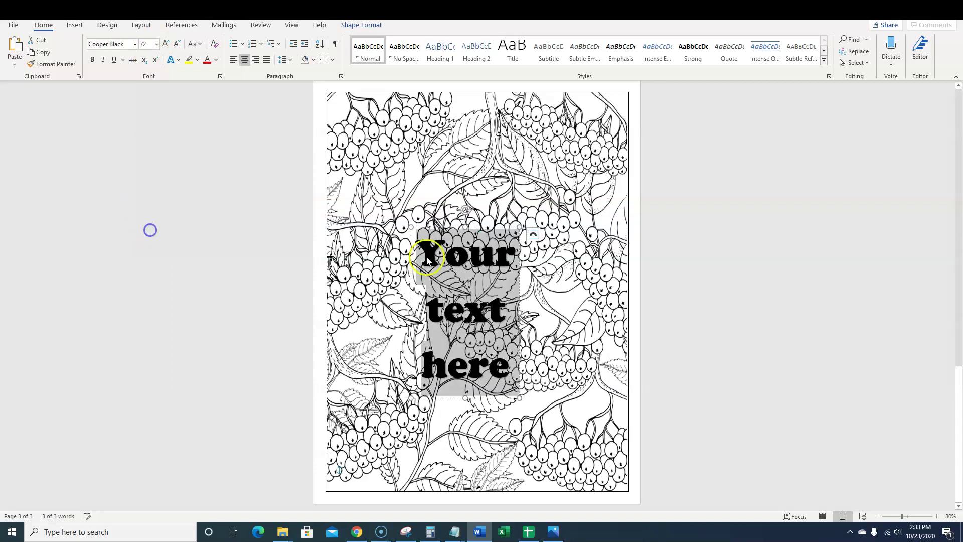
pyautogui.moveTo(503, 230)
pyautogui.mouseDown()
pyautogui.moveTo(514, 201)
pyautogui.moveTo(531, 200)
pyautogui.moveTo(516, 198)
pyautogui.moveTo(510, 215)
pyautogui.mouseUp()
# Step: Tighten the spacing of all three WordArt lines to a multiple of 0.7
pyautogui.click(490, 343)
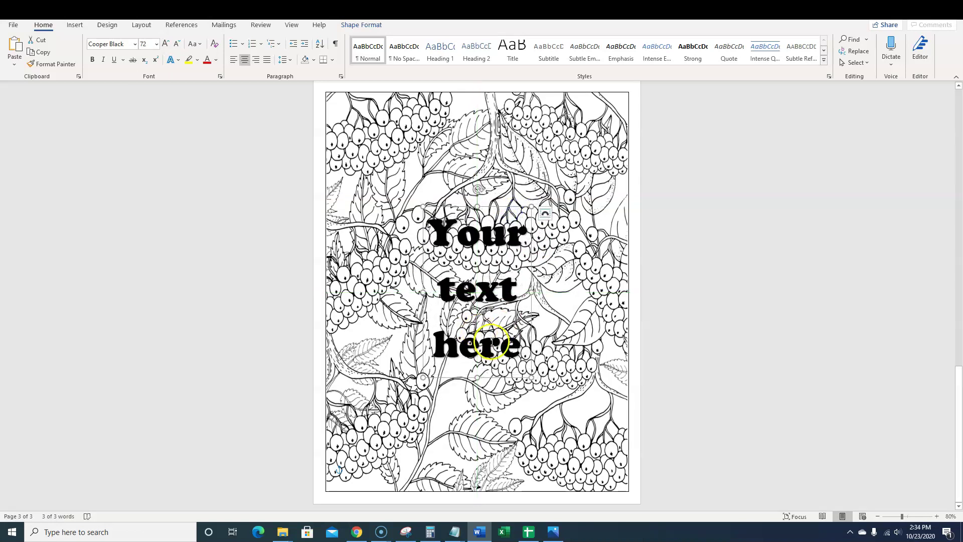
pyautogui.moveTo(523, 346); pyautogui.dragTo(459, 346)
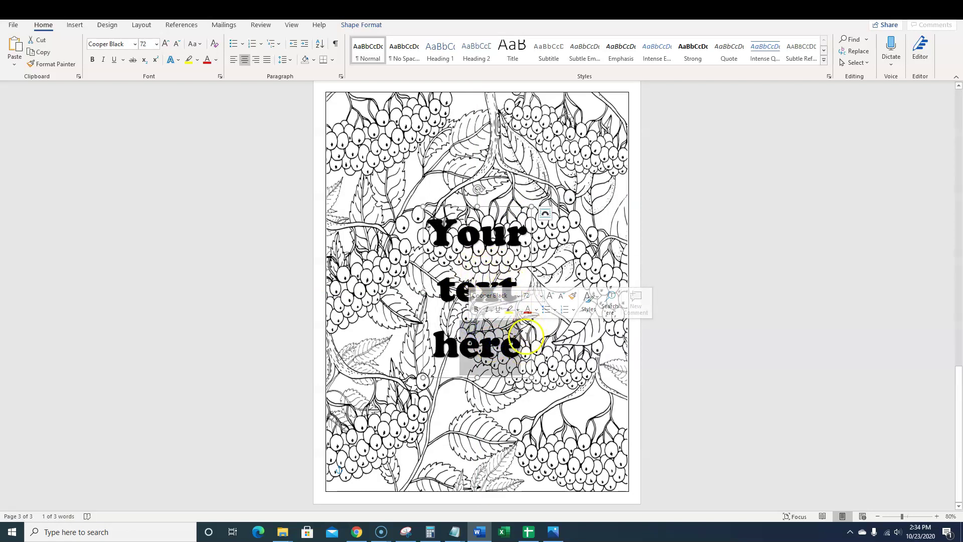
pyautogui.click(521, 346)
pyautogui.moveTo(520, 348); pyautogui.dragTo(427, 236)
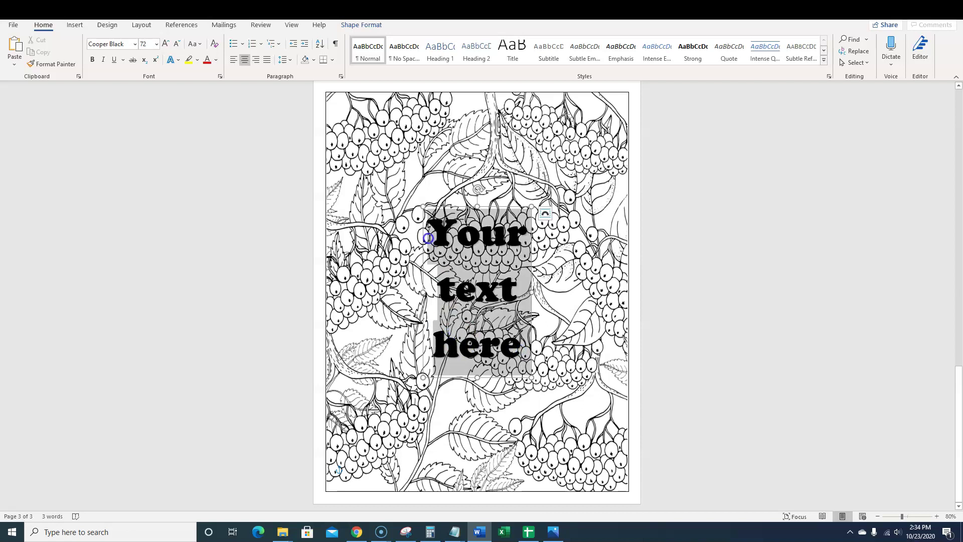
pyautogui.rightClick(485, 277)
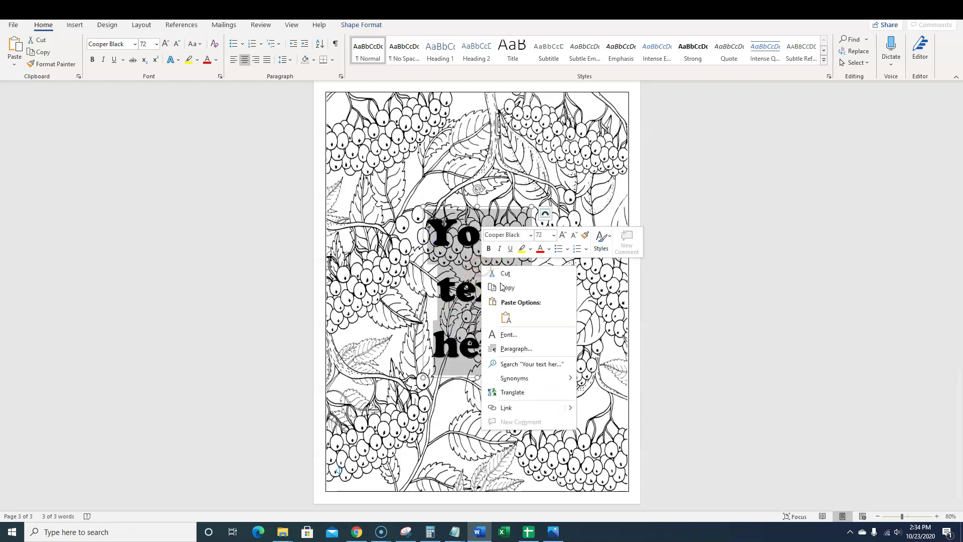
pyautogui.click(513, 346)
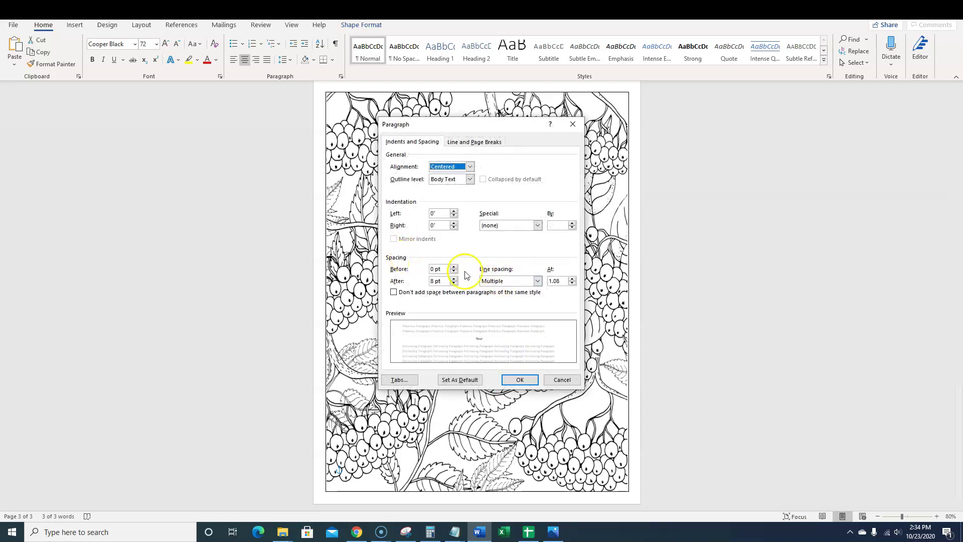
pyautogui.click(572, 284)
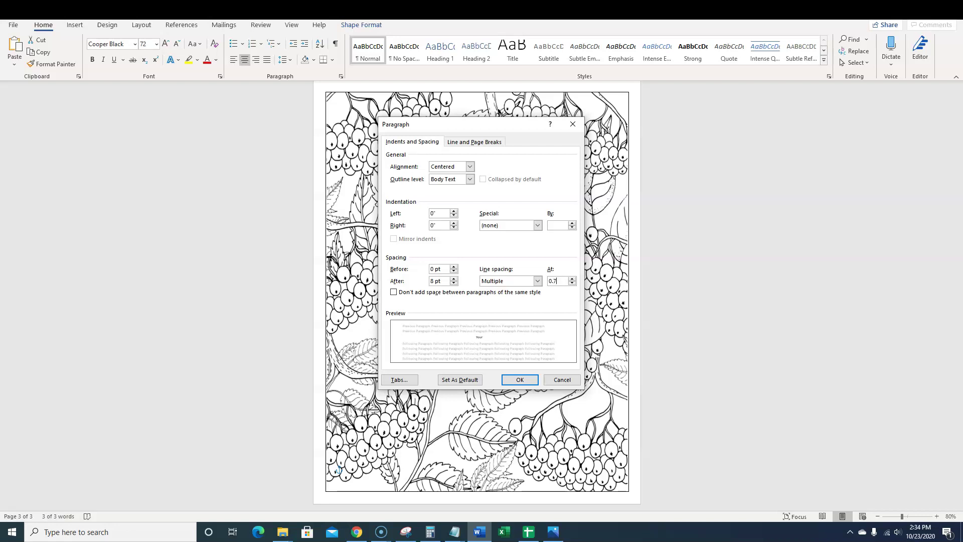
pyautogui.press('Return')
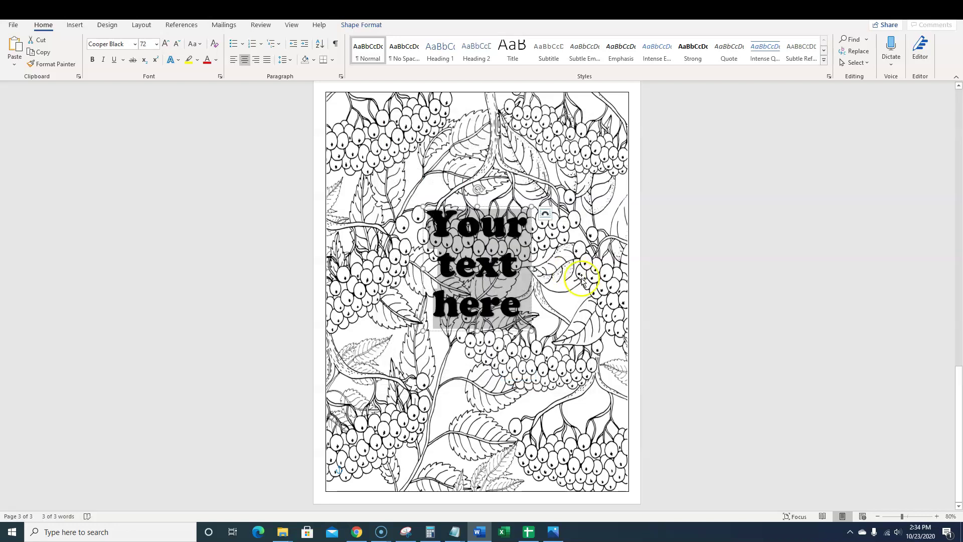
# Step: Move the WordArt slightly down so it sits vertically in the middle of the berry page
pyautogui.click(582, 279)
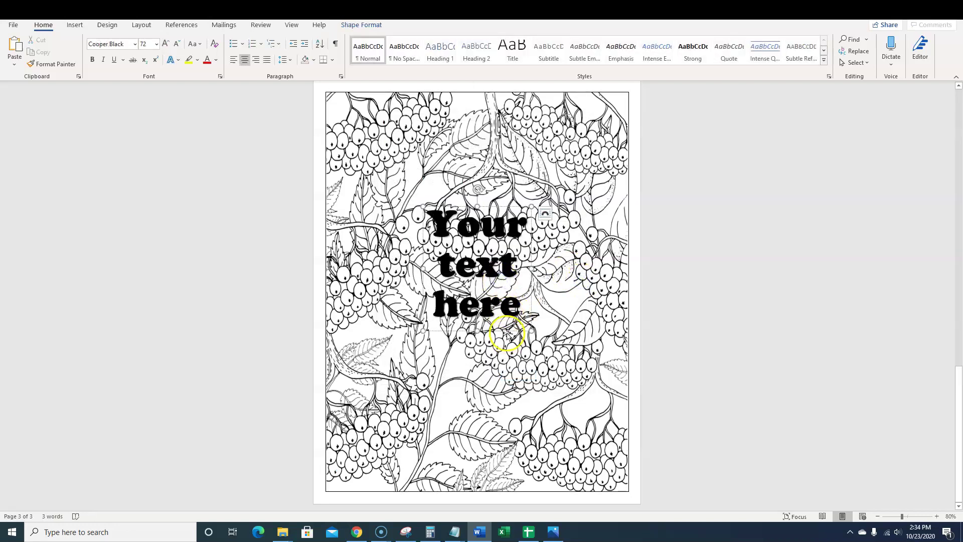
pyautogui.moveTo(507, 339); pyautogui.dragTo(506, 361)
pyautogui.click(758, 264)
# Step: Fill all of the WordArt text with white and give it a black outline 3 pt thick
pyautogui.click(503, 319)
pyautogui.moveTo(514, 329); pyautogui.dragTo(402, 237)
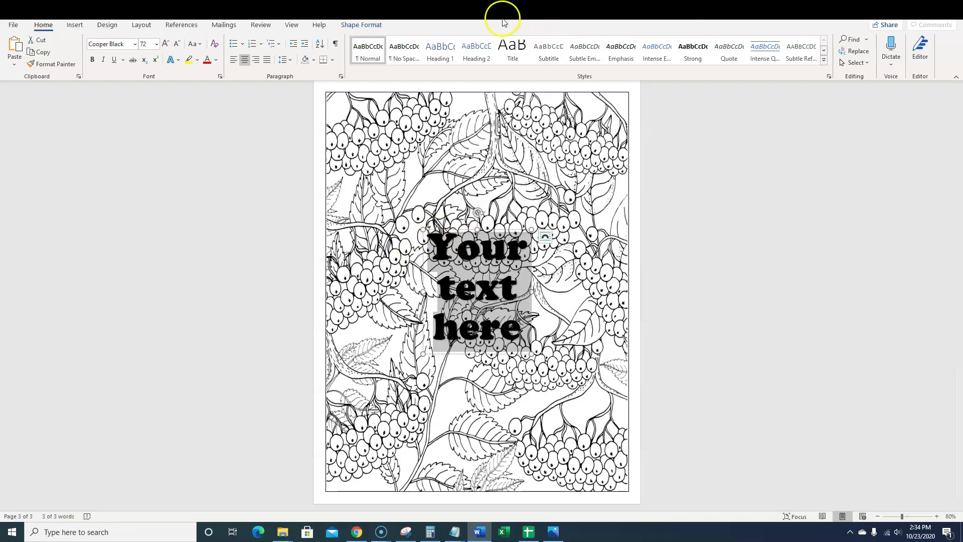
pyautogui.click(367, 24)
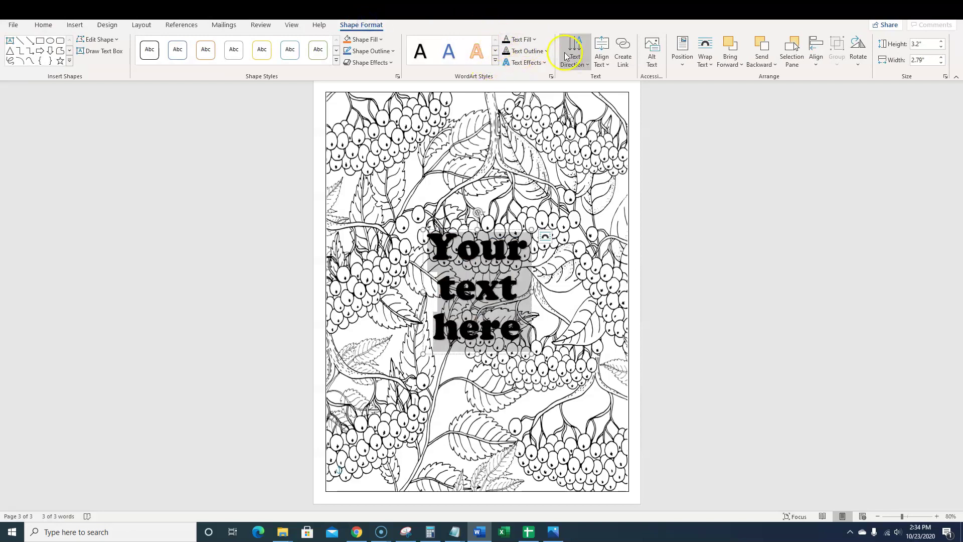
pyautogui.click(533, 40)
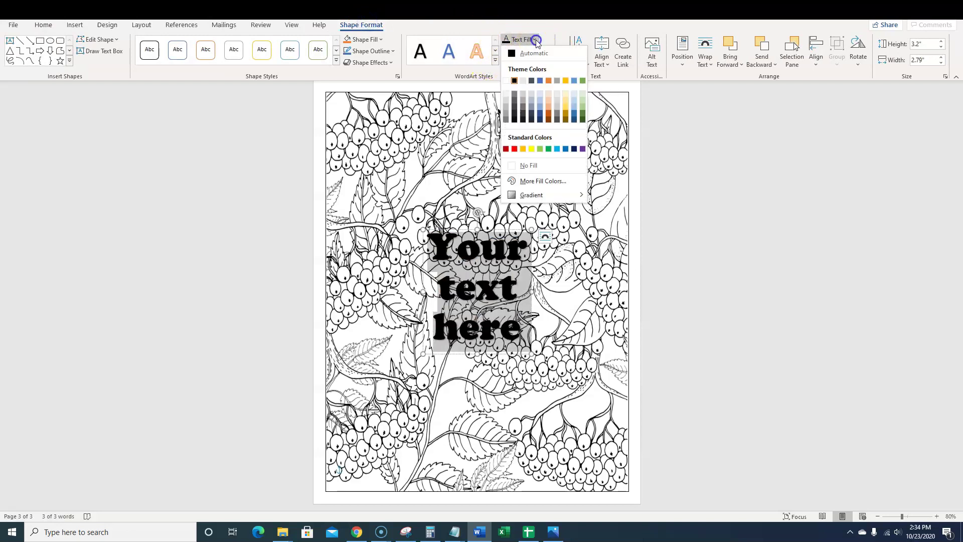
pyautogui.click(506, 80)
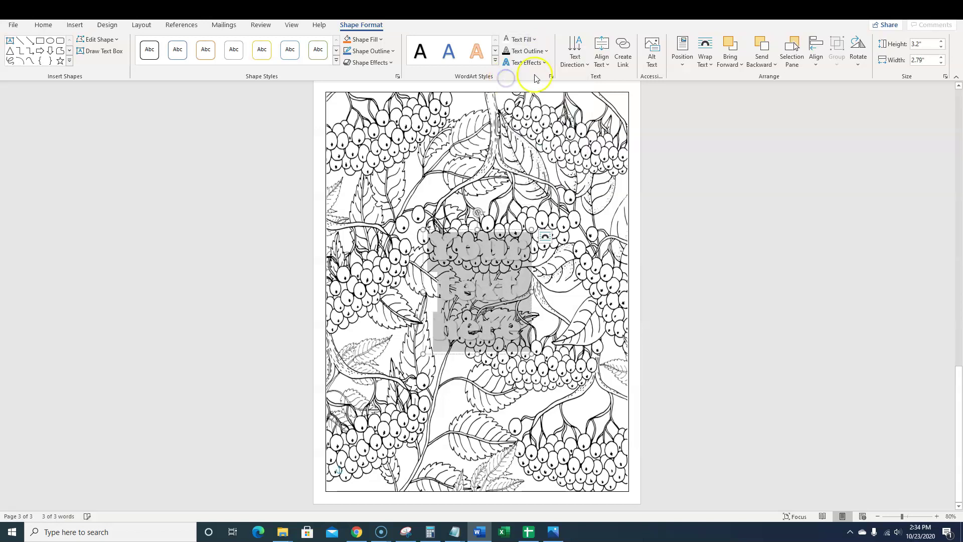
pyautogui.click(551, 50)
pyautogui.click(513, 67)
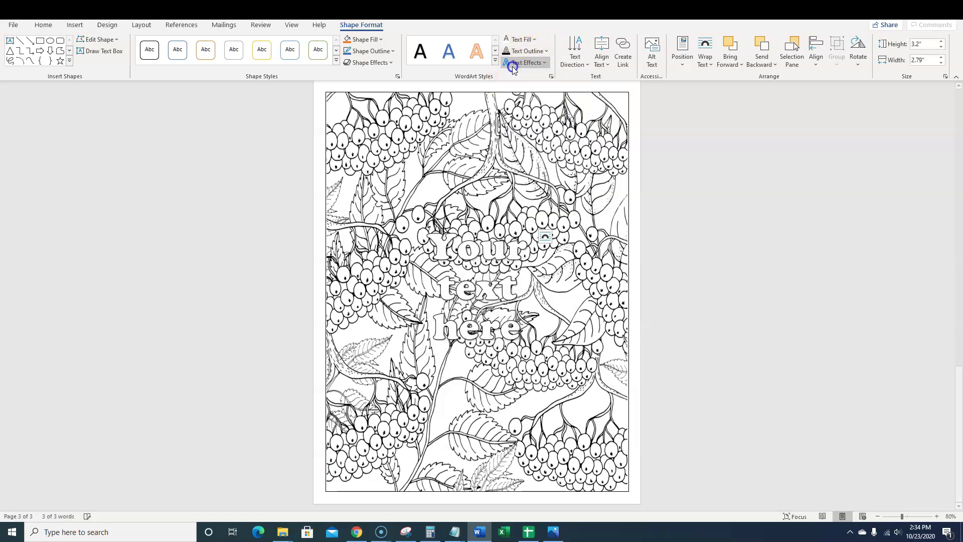
pyautogui.click(546, 51)
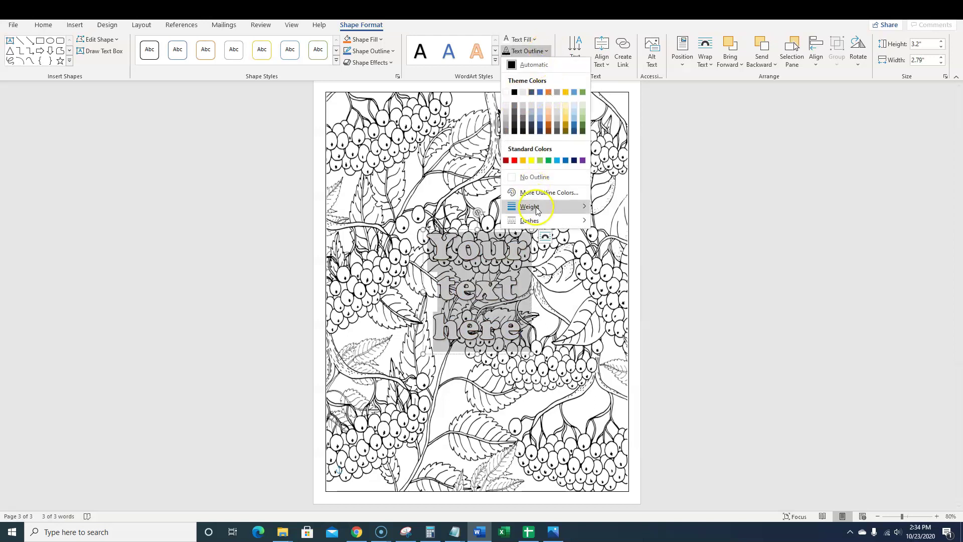
pyautogui.moveTo(537, 206)
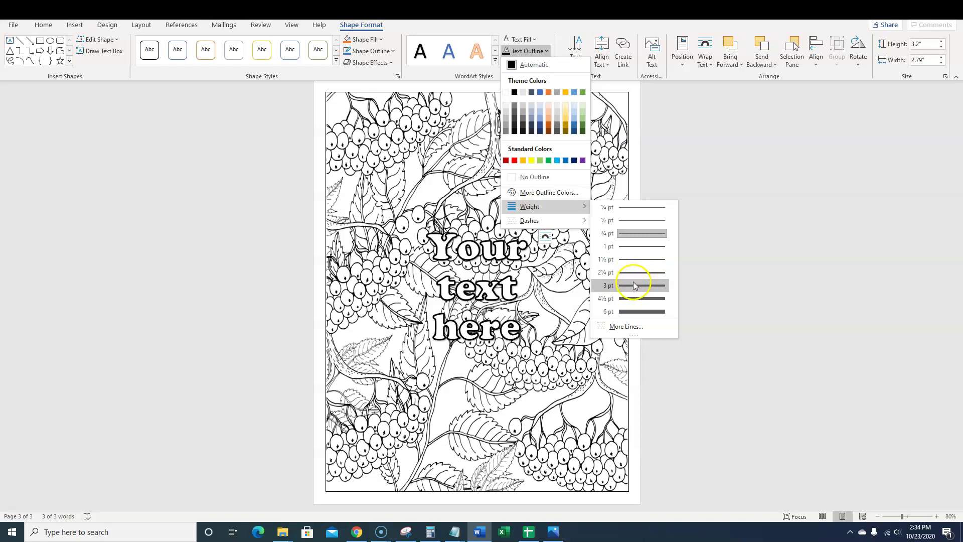
pyautogui.click(636, 284)
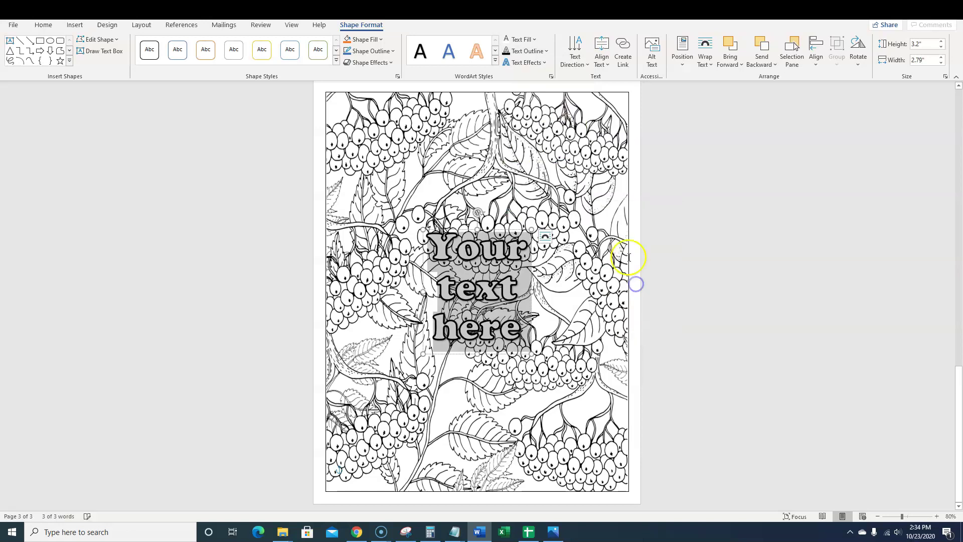
# Step: Draw a closed, wavy Curve shape around the WordArt, about 3.37" high and 3.42" wide
pyautogui.click(563, 162)
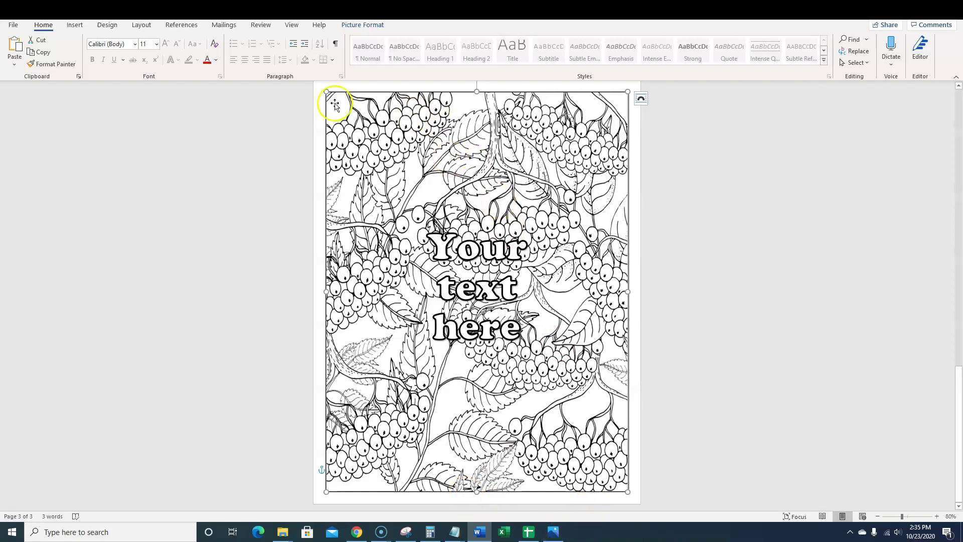
pyautogui.click(74, 25)
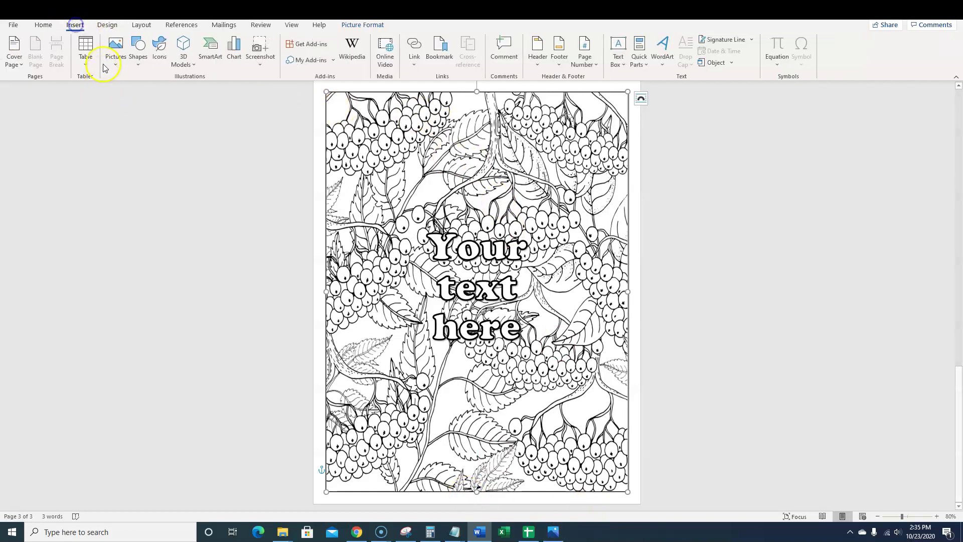
pyautogui.click(131, 67)
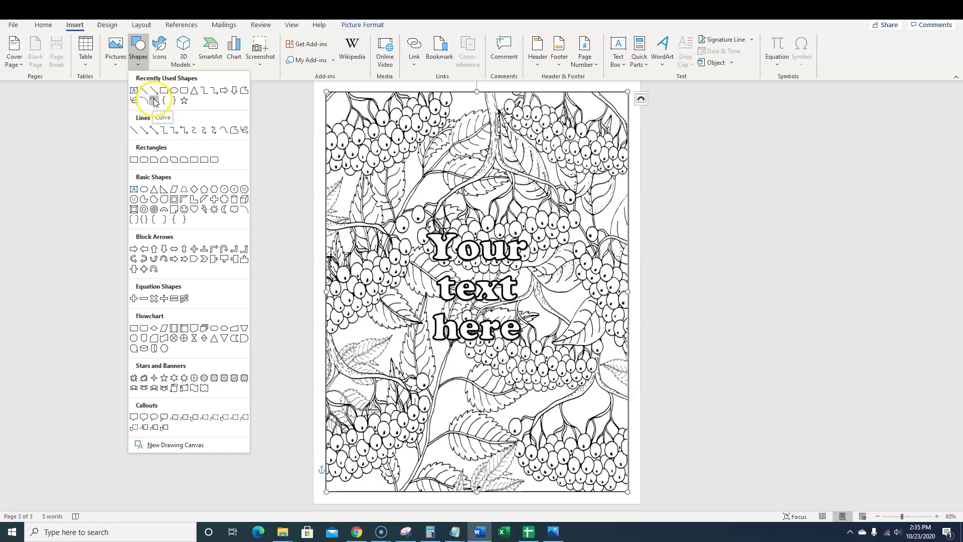
pyautogui.click(155, 102)
pyautogui.click(502, 228)
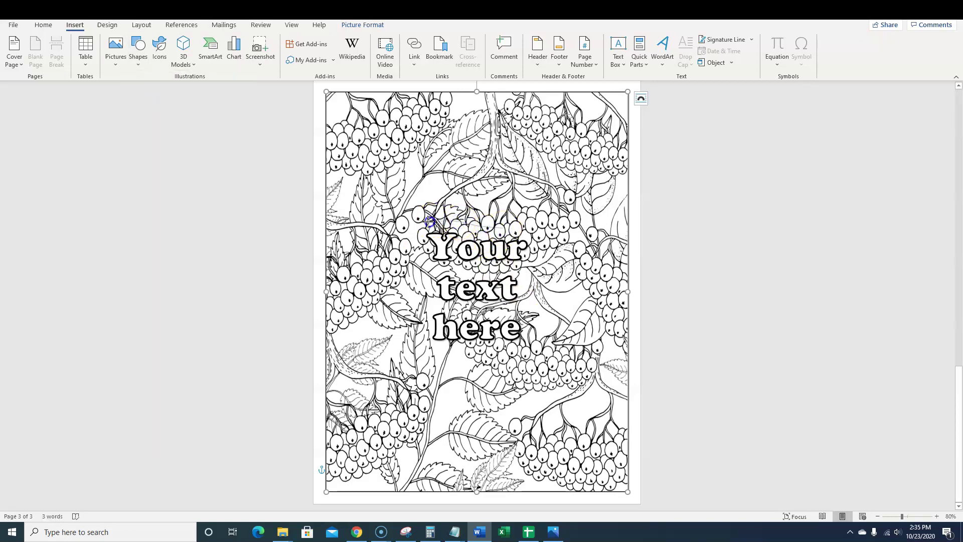
pyautogui.moveTo(428, 262)
pyautogui.mouseDown()
pyautogui.moveTo(418, 331)
pyautogui.moveTo(430, 346)
pyautogui.moveTo(524, 345)
pyautogui.moveTo(530, 265)
pyautogui.moveTo(546, 234)
pyautogui.moveTo(531, 221)
pyautogui.mouseUp()
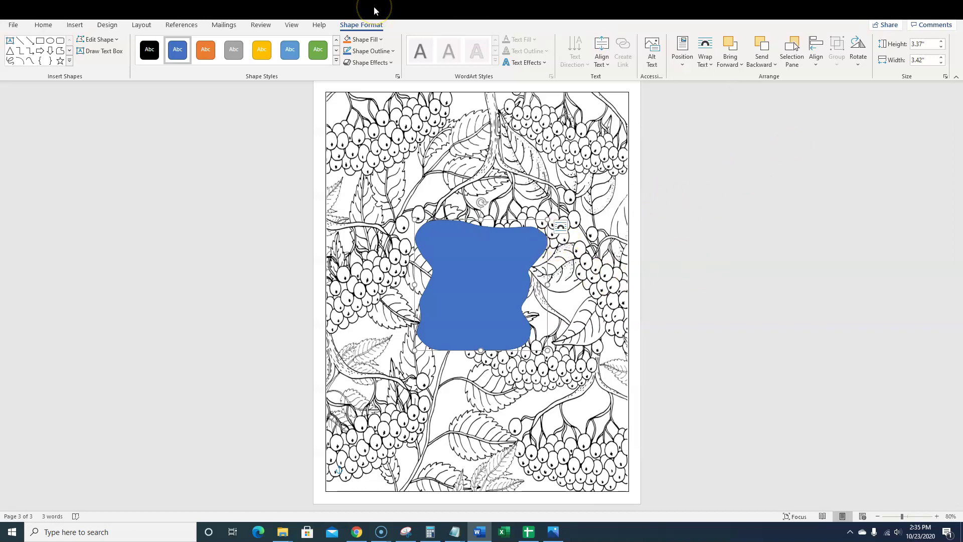
# Step: Fill the wavy curve shape with white and give it a black outline 3 pt thick
pyautogui.click(381, 42)
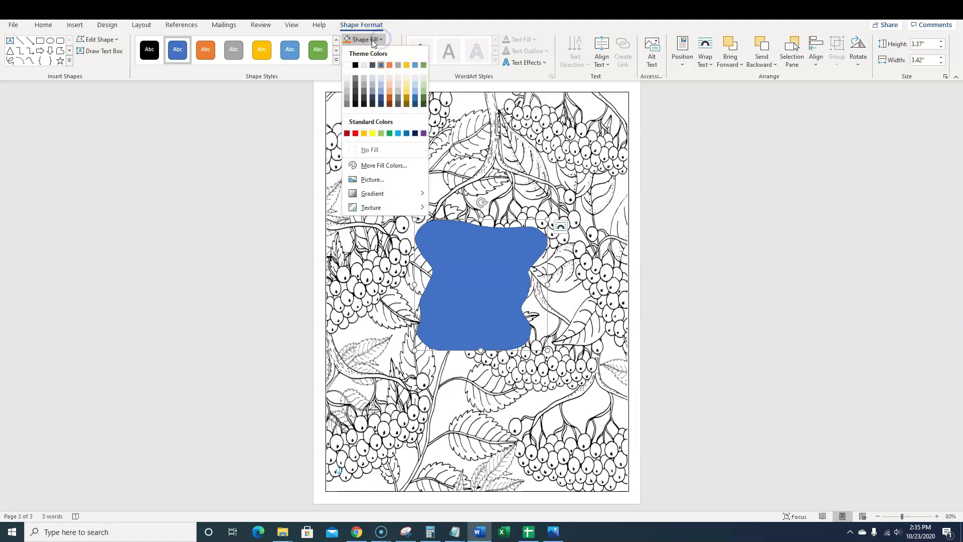
pyautogui.click(348, 66)
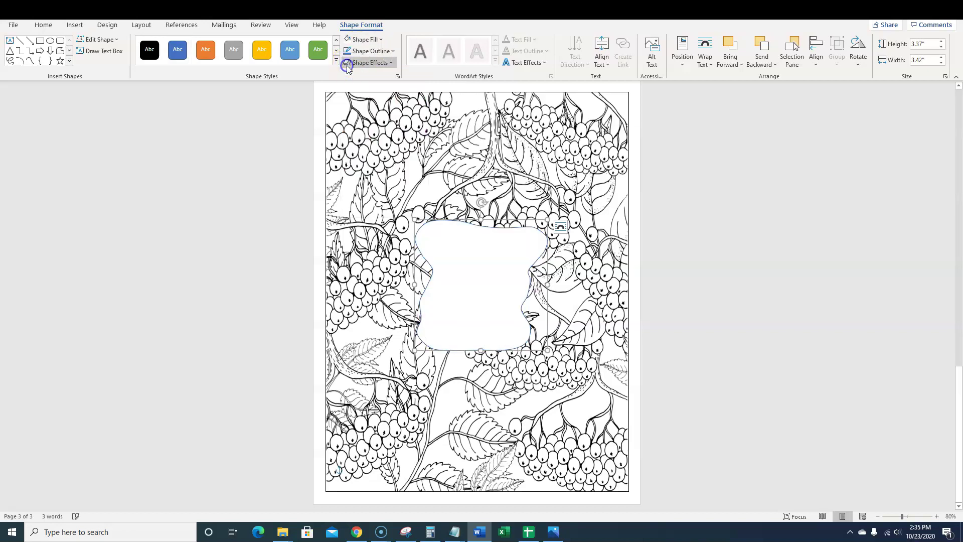
pyautogui.click(393, 52)
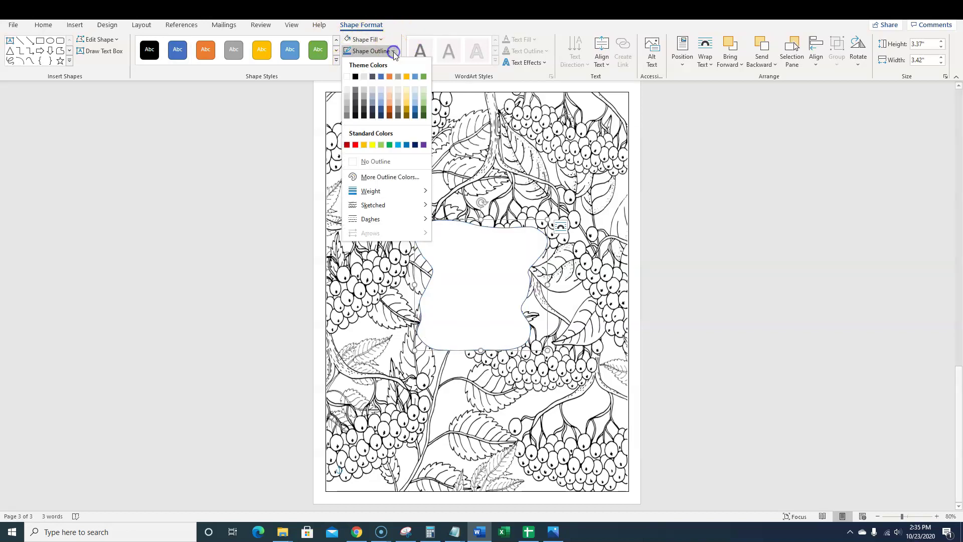
pyautogui.click(355, 77)
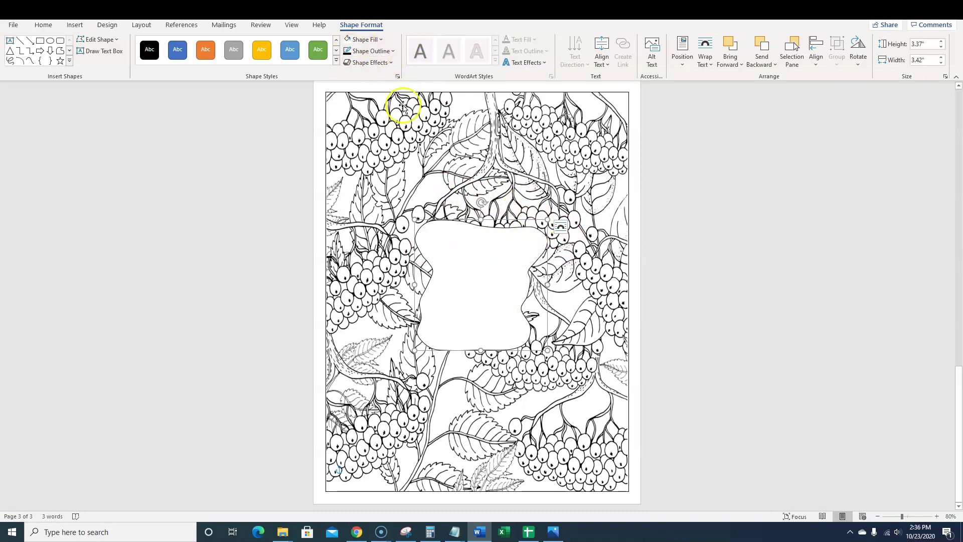
pyautogui.click(394, 51)
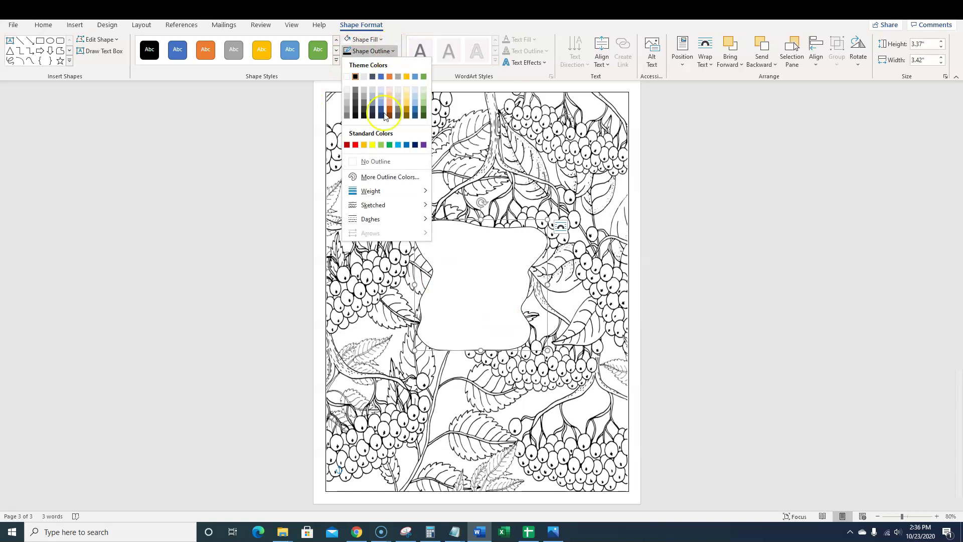
pyautogui.moveTo(384, 188)
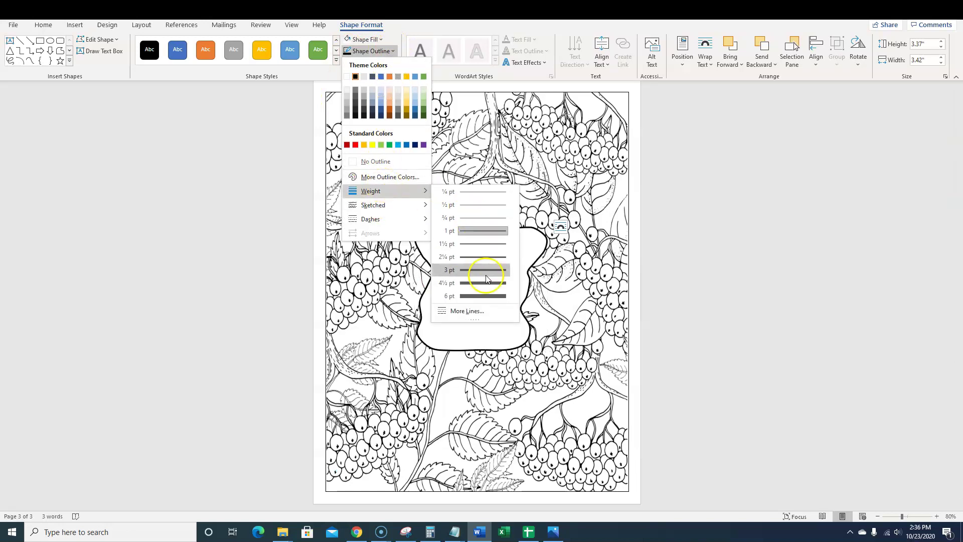
pyautogui.click(485, 273)
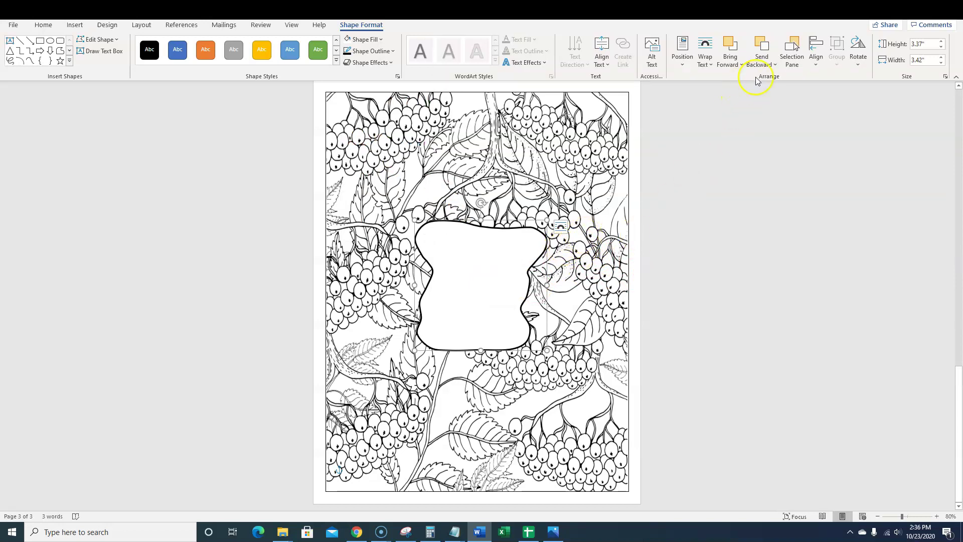
# Step: Send the white wavy shape on the berry page behind the WordArt text
pyautogui.click(766, 63)
pyautogui.click(773, 75)
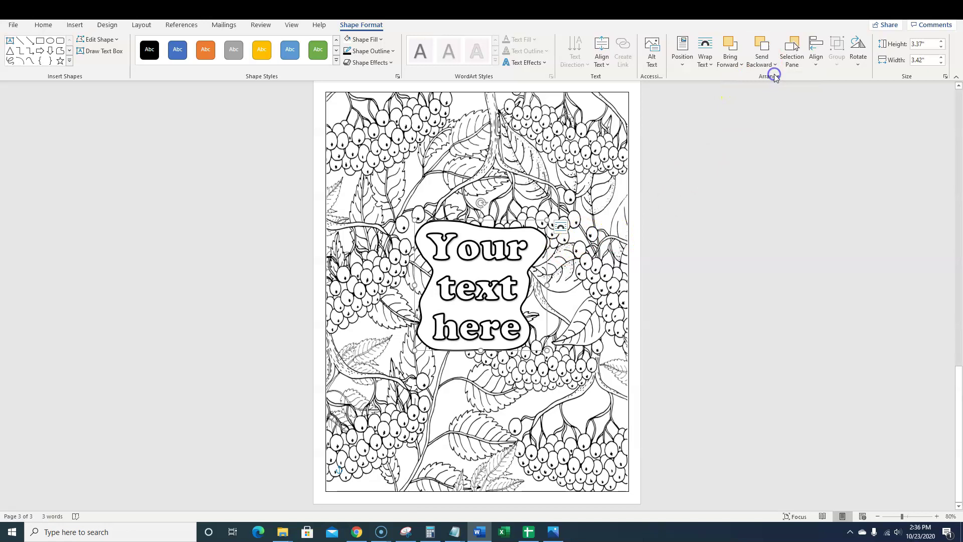
pyautogui.click(717, 358)
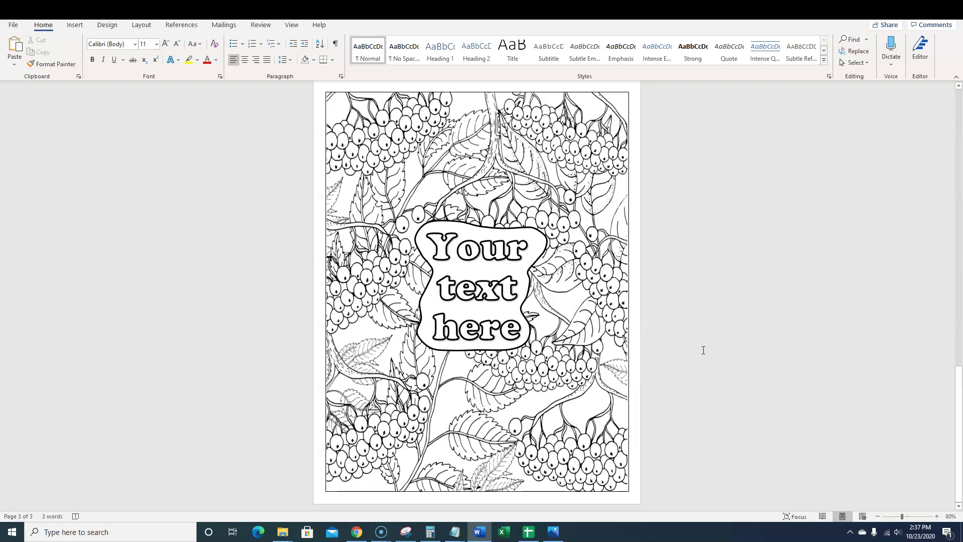
# Step: Return to the hibiscus page and start inserting a picture from this device
pyautogui.scroll(1, 642, 391)
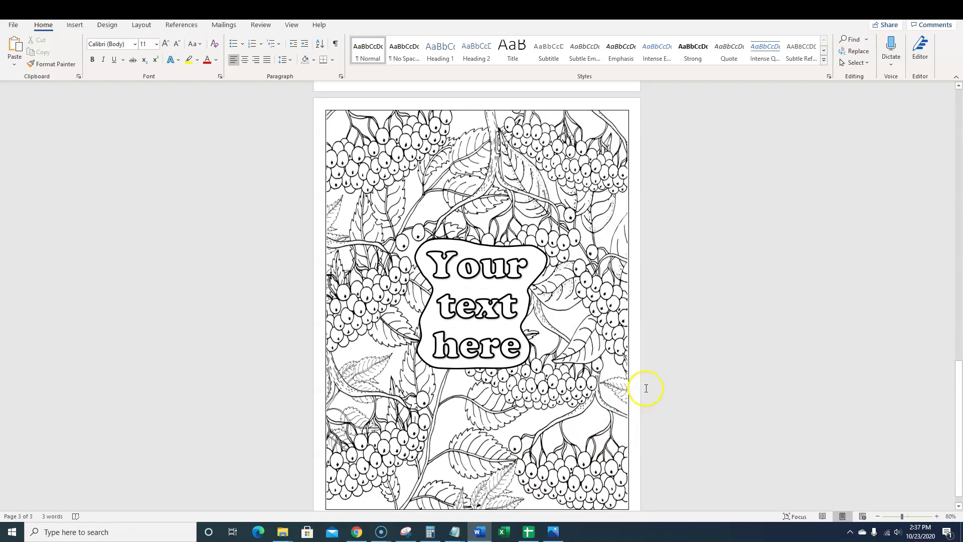
pyautogui.scroll(15, 646, 388)
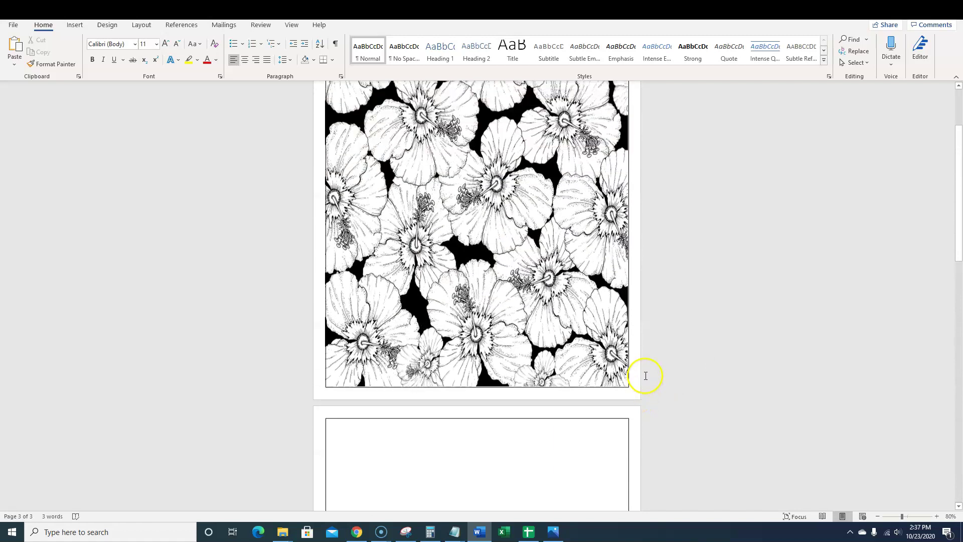
pyautogui.scroll(3, 645, 376)
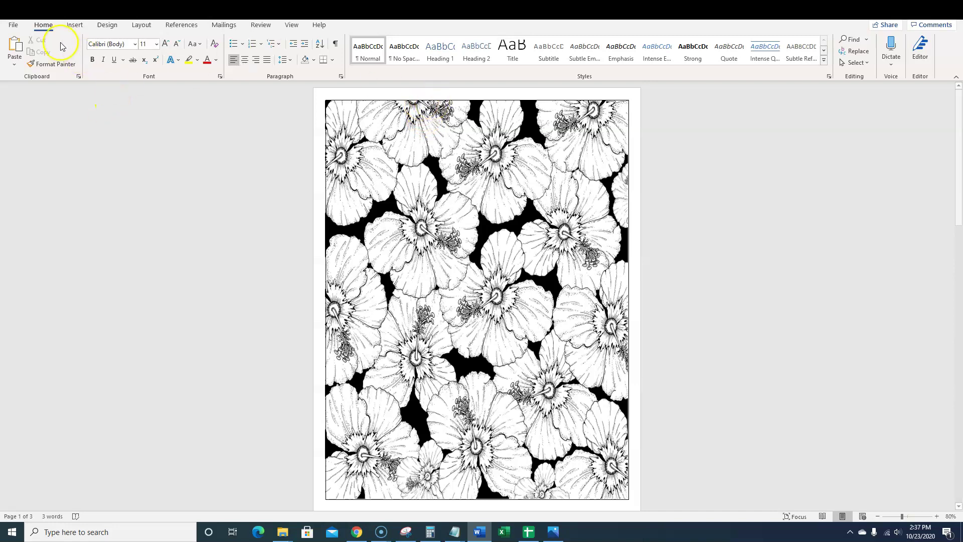
pyautogui.click(75, 25)
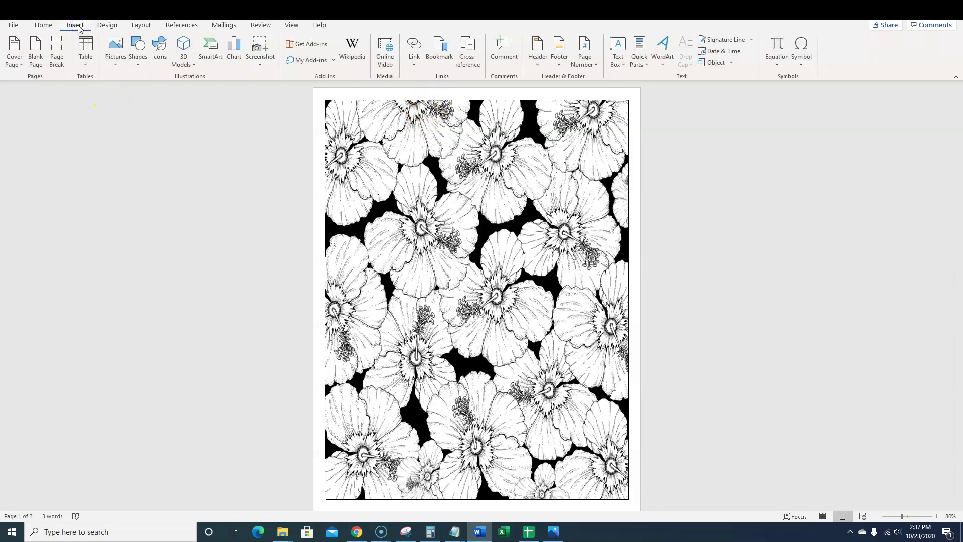
pyautogui.click(115, 54)
pyautogui.click(136, 95)
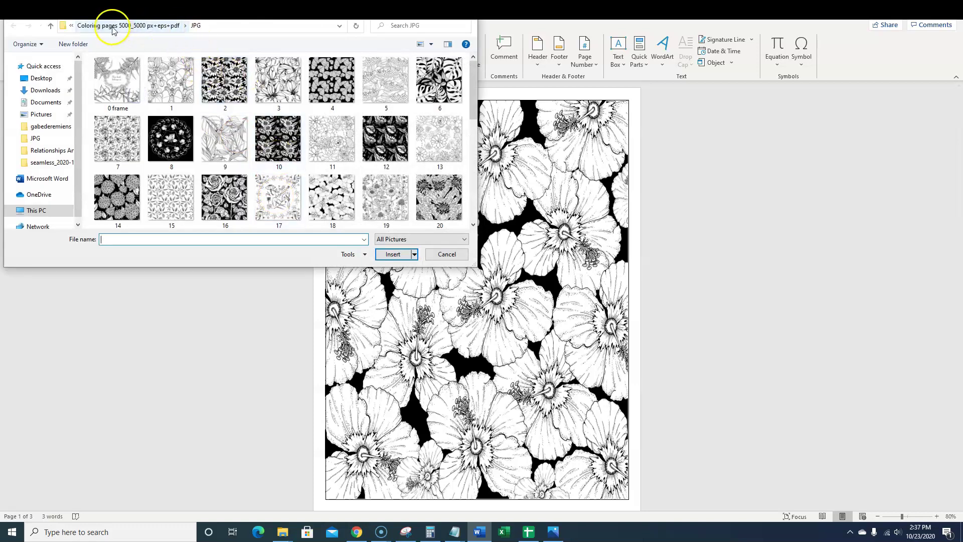
# Step: Browse Downloads to the png folder inside the animals folder of AnimalsColoring-Pages-4368441
pyautogui.click(51, 25)
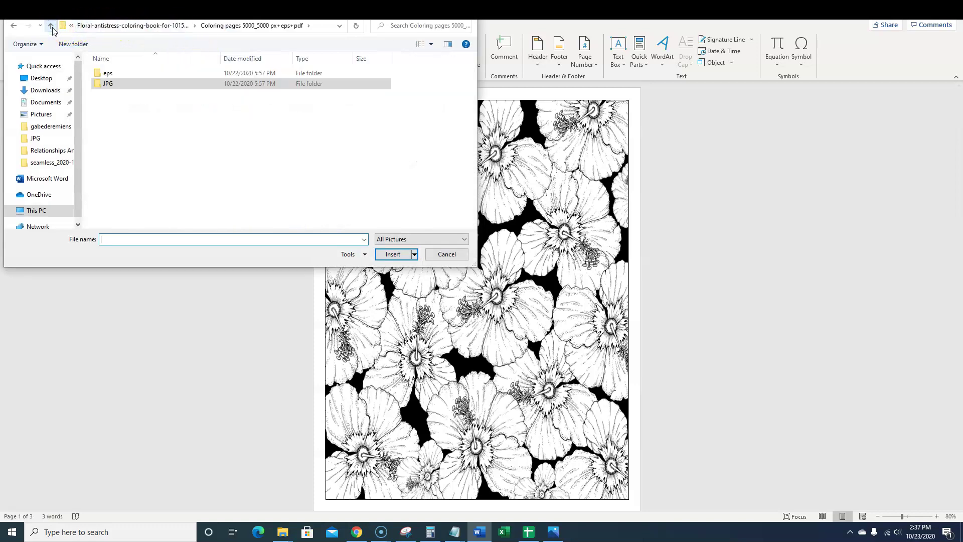
pyautogui.click(51, 26)
pyautogui.click(52, 26)
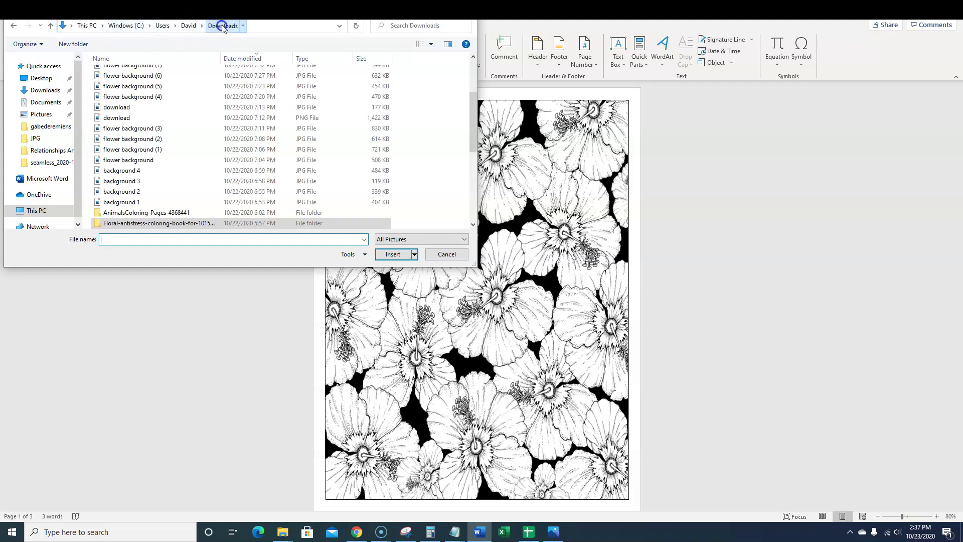
pyautogui.scroll(-3, 198, 200)
pyautogui.scroll(2, 197, 194)
pyautogui.scroll(-3, 198, 193)
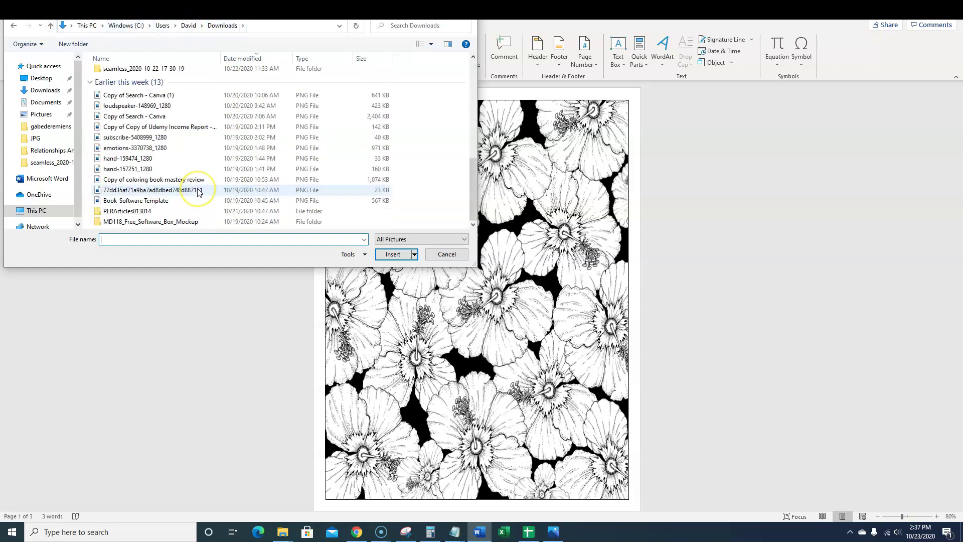
pyautogui.scroll(10, 200, 192)
pyautogui.scroll(-5, 197, 192)
pyautogui.doubleClick(153, 210)
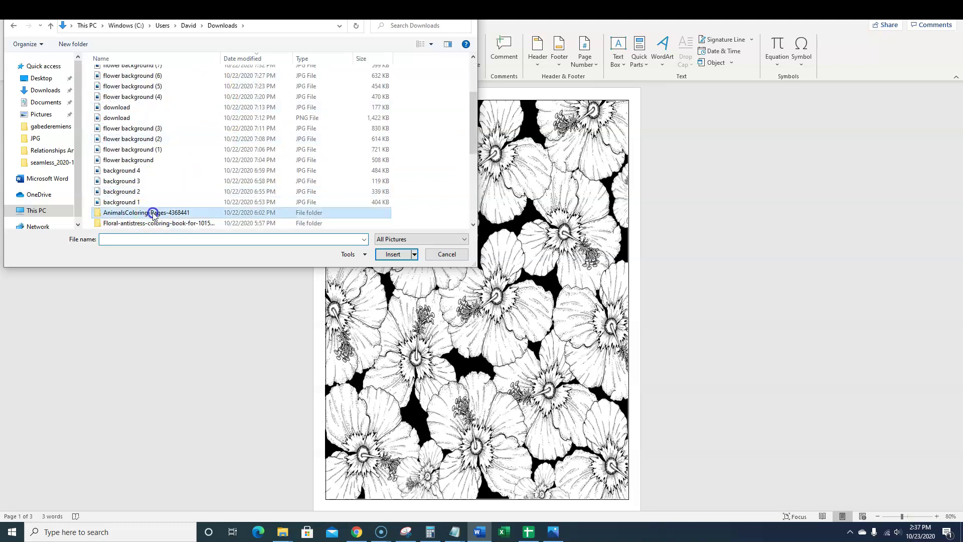
pyautogui.doubleClick(128, 89)
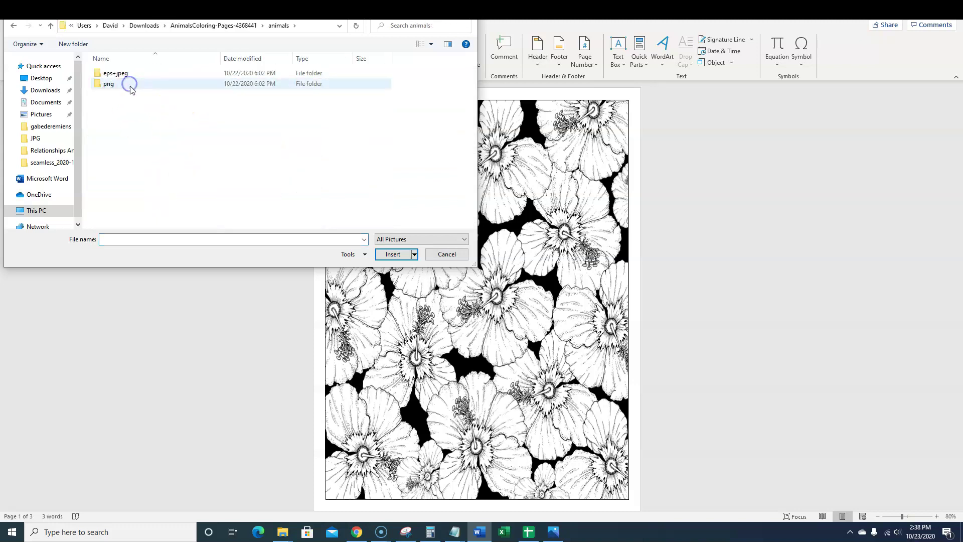
pyautogui.doubleClick(124, 85)
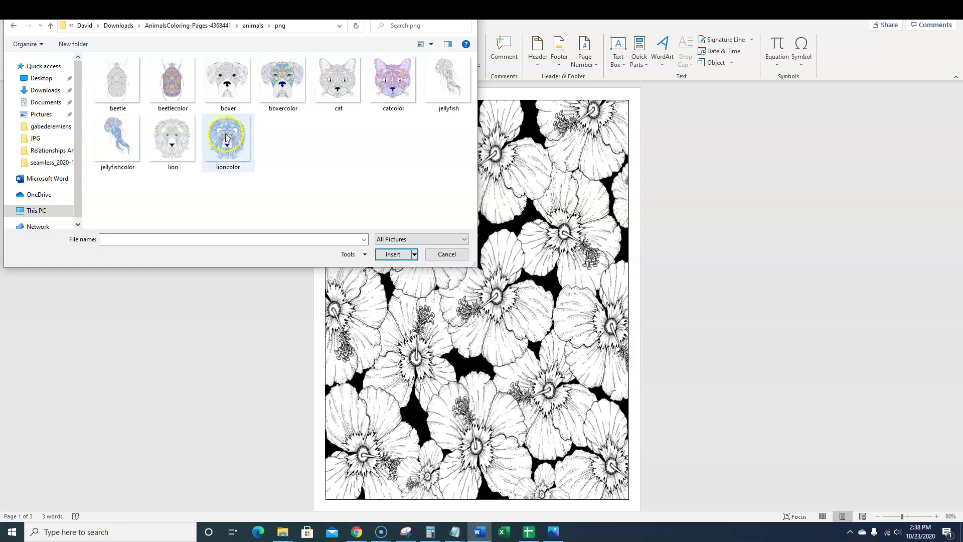
# Step: Insert the lion picture and move it to the middle of the hibiscus page
pyautogui.click(172, 138)
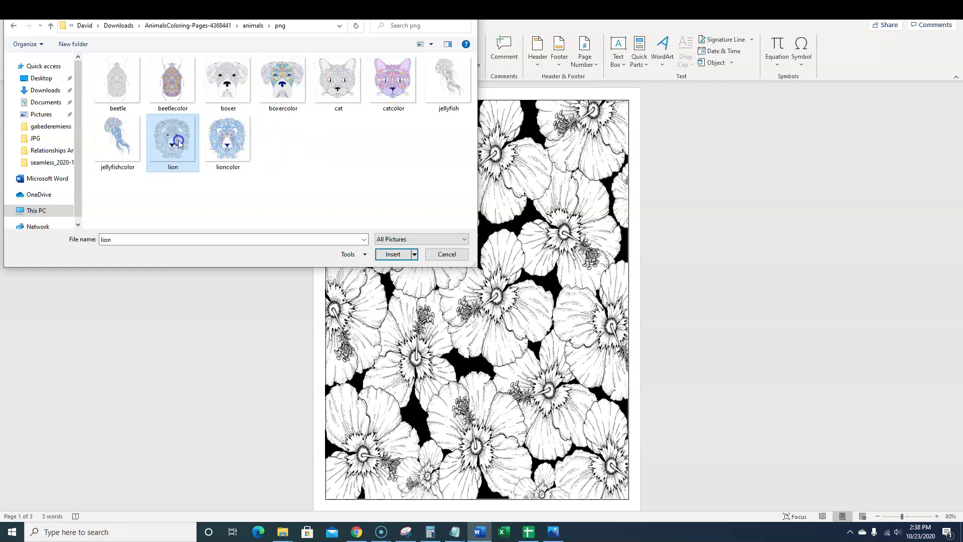
pyautogui.click(392, 254)
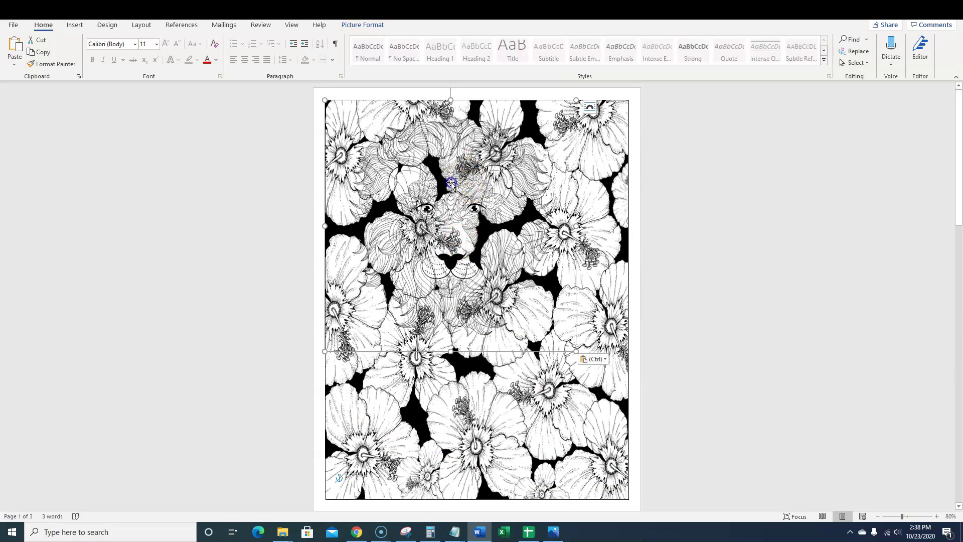
pyautogui.moveTo(456, 189); pyautogui.dragTo(470, 262)
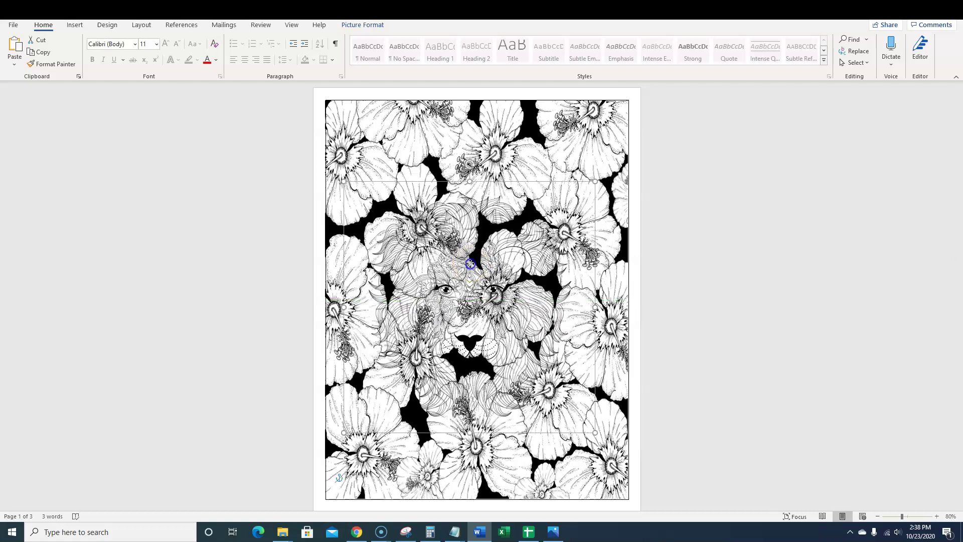
# Step: Enlarge the lion picture to span the full width between the page borders and stretch it slightly in height
pyautogui.moveTo(596, 307); pyautogui.dragTo(629, 310)
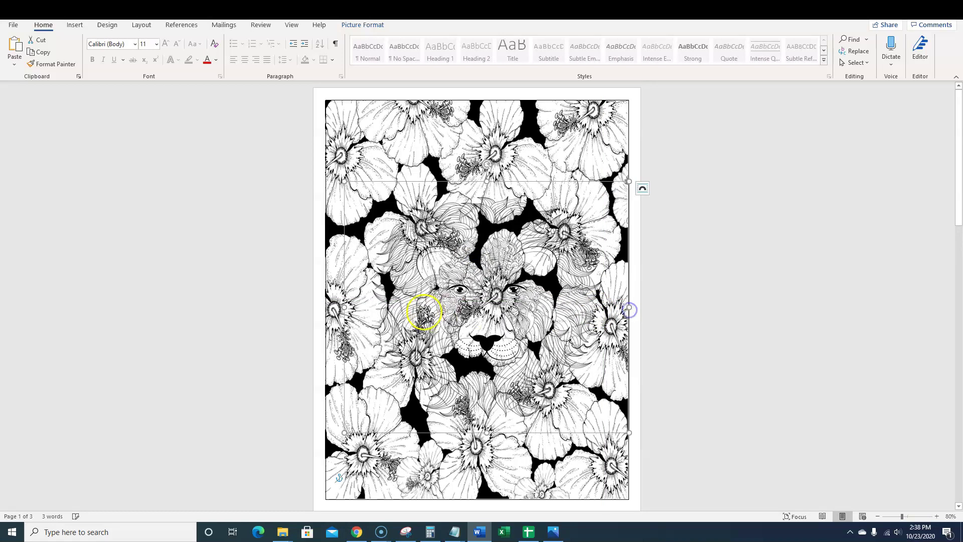
pyautogui.moveTo(344, 307); pyautogui.dragTo(326, 307)
pyautogui.moveTo(477, 181); pyautogui.dragTo(485, 158)
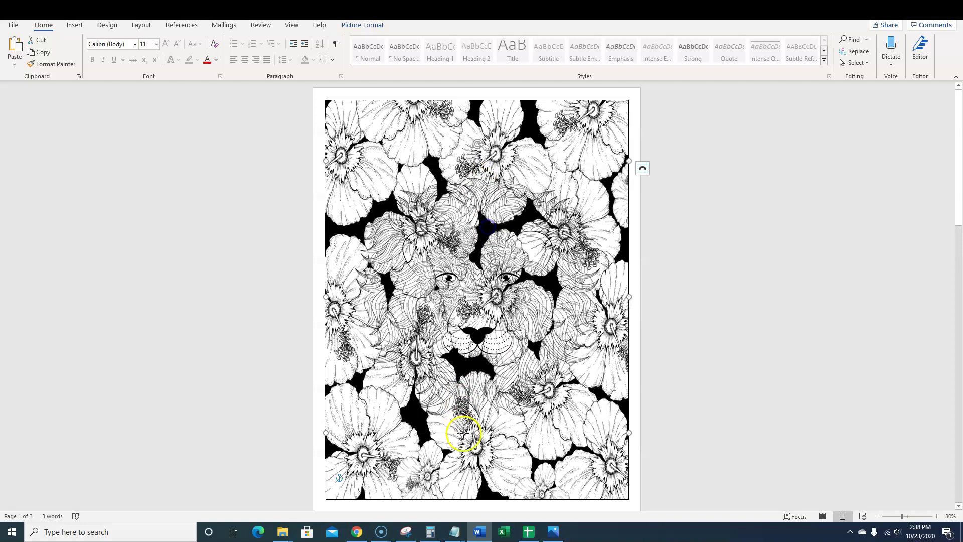
pyautogui.moveTo(477, 432); pyautogui.dragTo(476, 441)
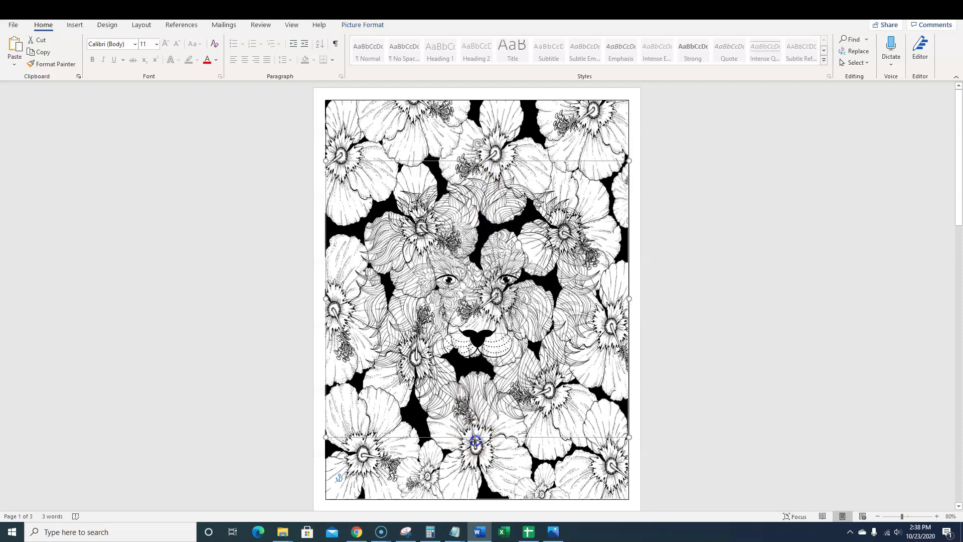
pyautogui.click(736, 300)
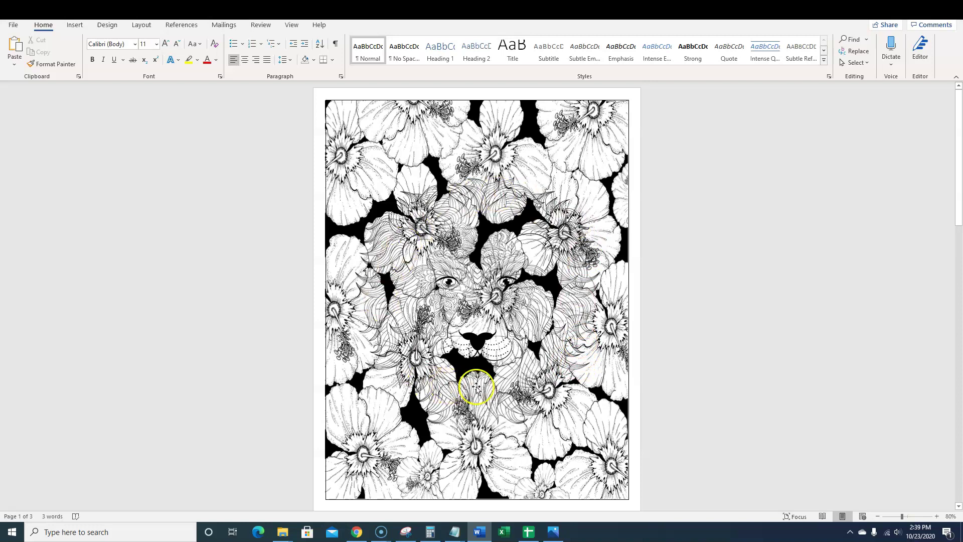
pyautogui.scroll(-1, 509, 445)
pyautogui.scroll(-20, 509, 445)
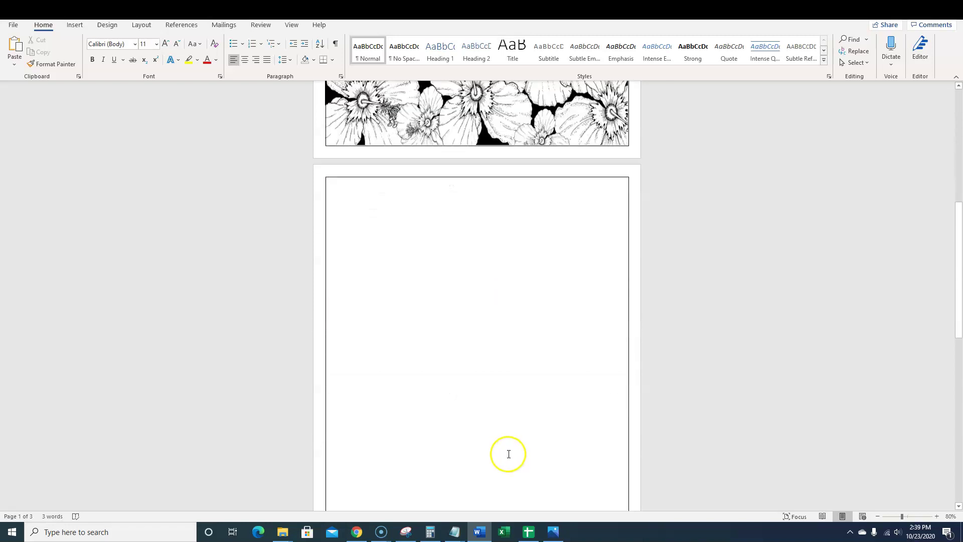
pyautogui.scroll(12, 506, 436)
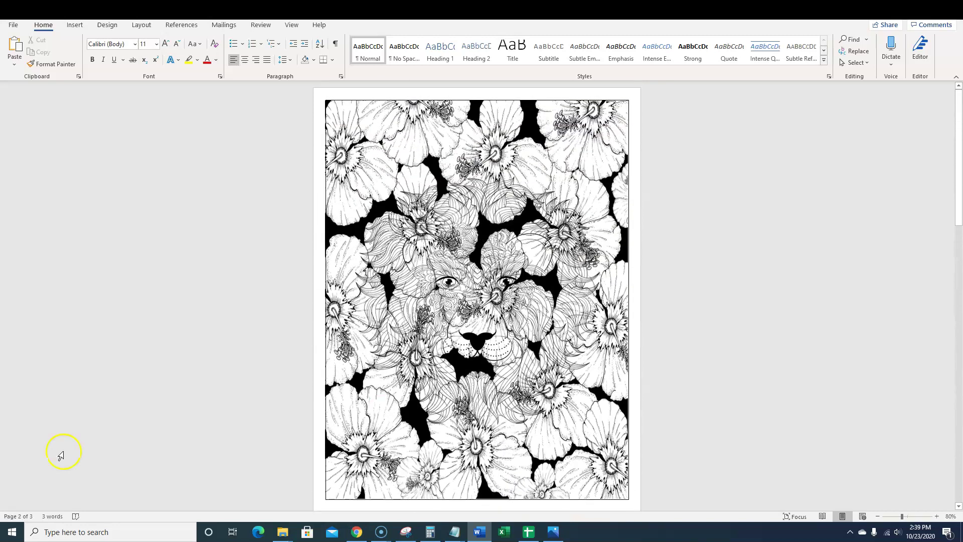
pyautogui.click(537, 254)
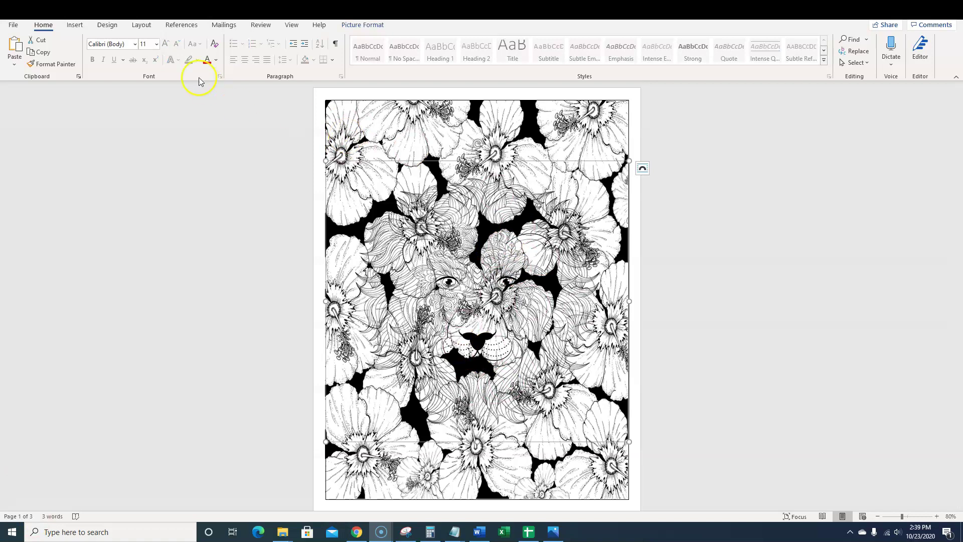
pyautogui.click(76, 25)
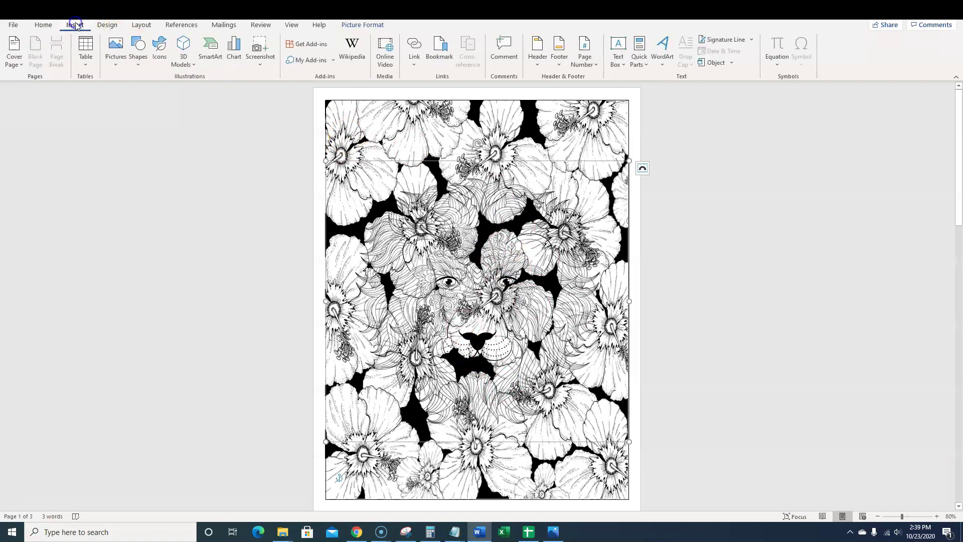
pyautogui.click(138, 63)
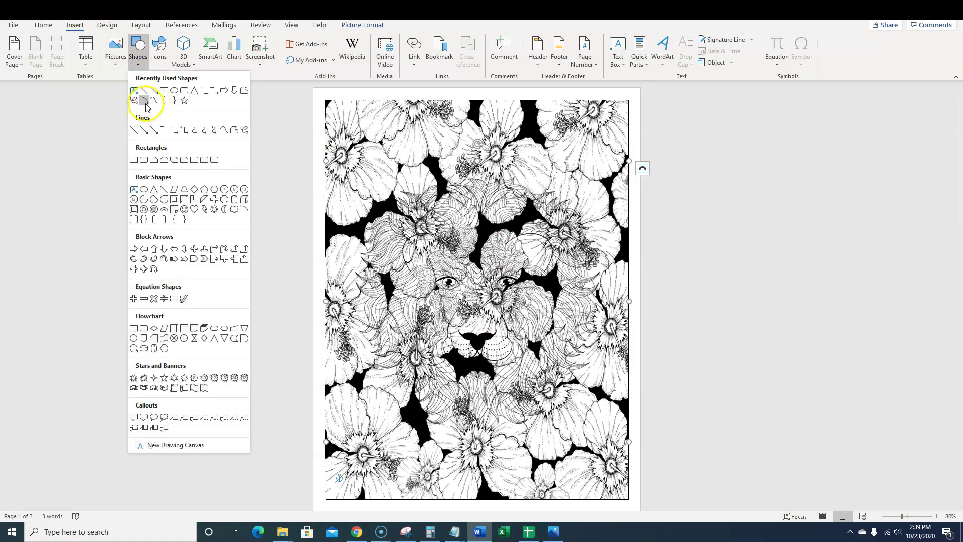
pyautogui.click(144, 102)
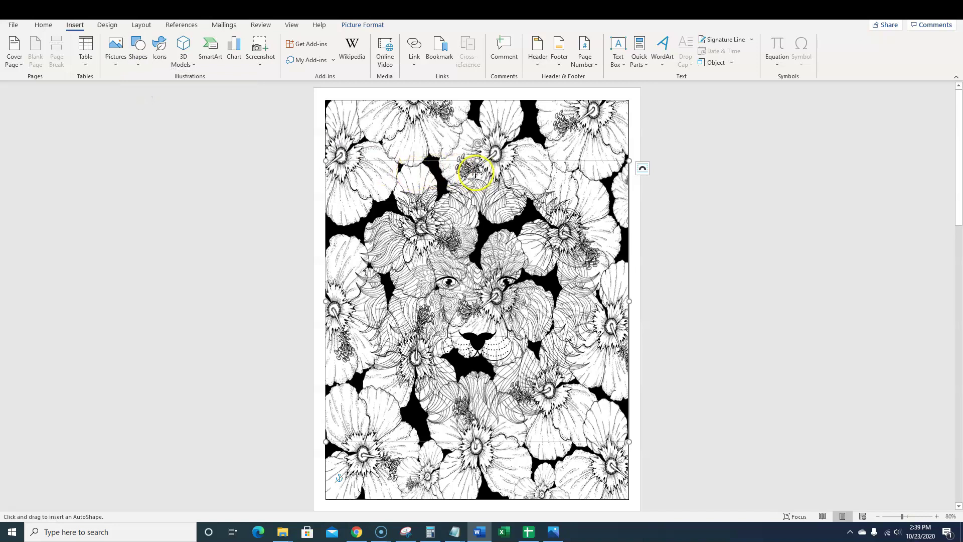
pyautogui.click(475, 172)
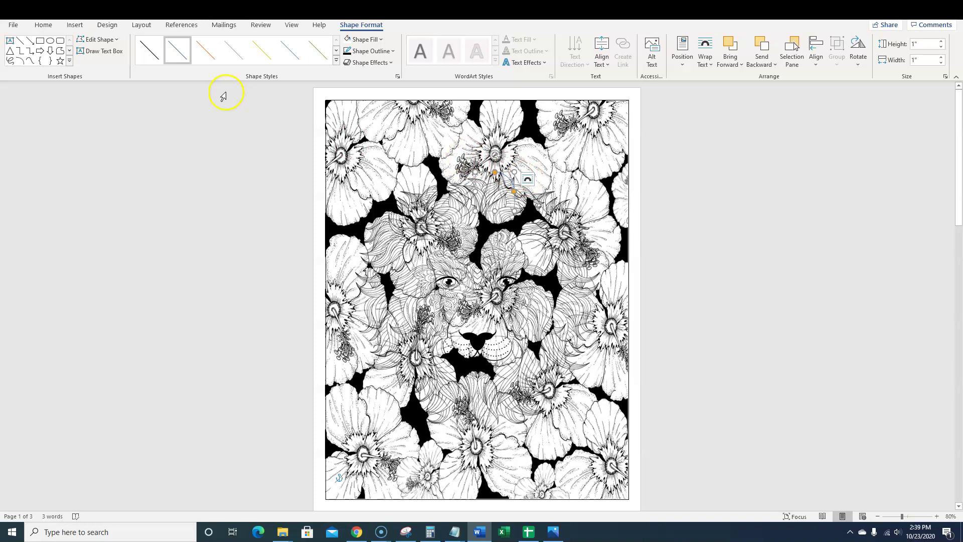
pyautogui.click(20, 40)
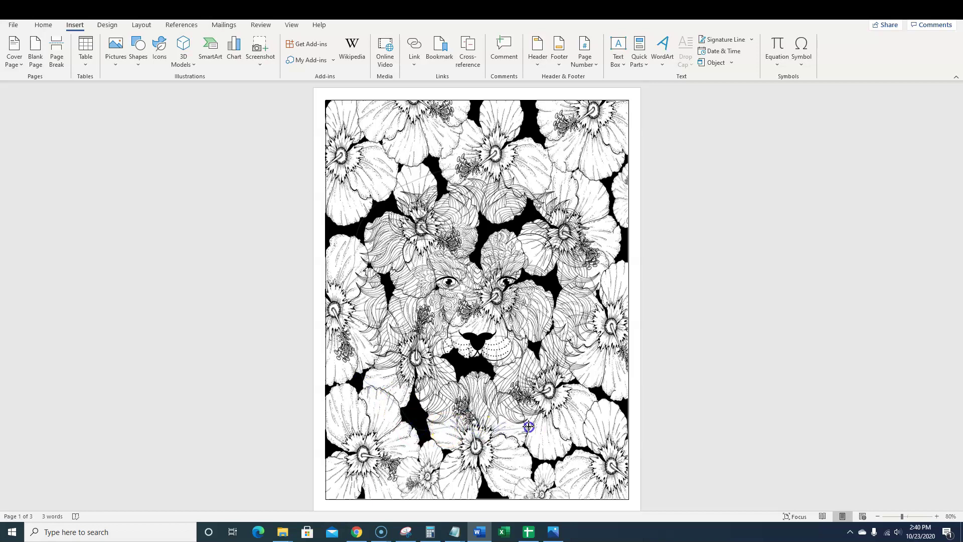
# Step: Draw a closed, wavy Curve shape around the lion's head, about 6.81" high and 6.98" wide
pyautogui.moveTo(600, 225)
pyautogui.mouseDown()
pyautogui.moveTo(538, 172)
pyautogui.moveTo(447, 172)
pyautogui.moveTo(500, 169)
pyautogui.moveTo(460, 166)
pyautogui.mouseUp()
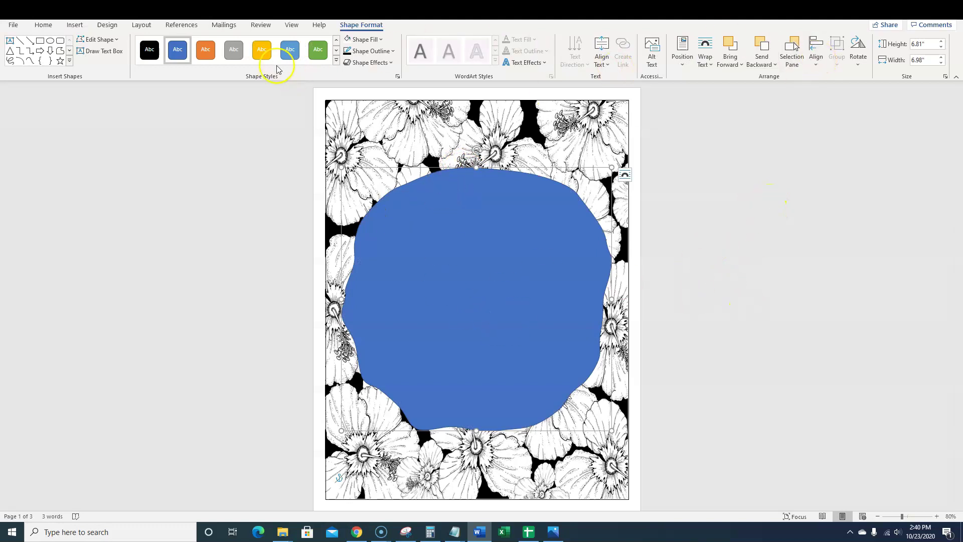
# Step: Fill the wavy shape over the lion with white and give it a black outline 2¼ pt thick
pyautogui.click(347, 40)
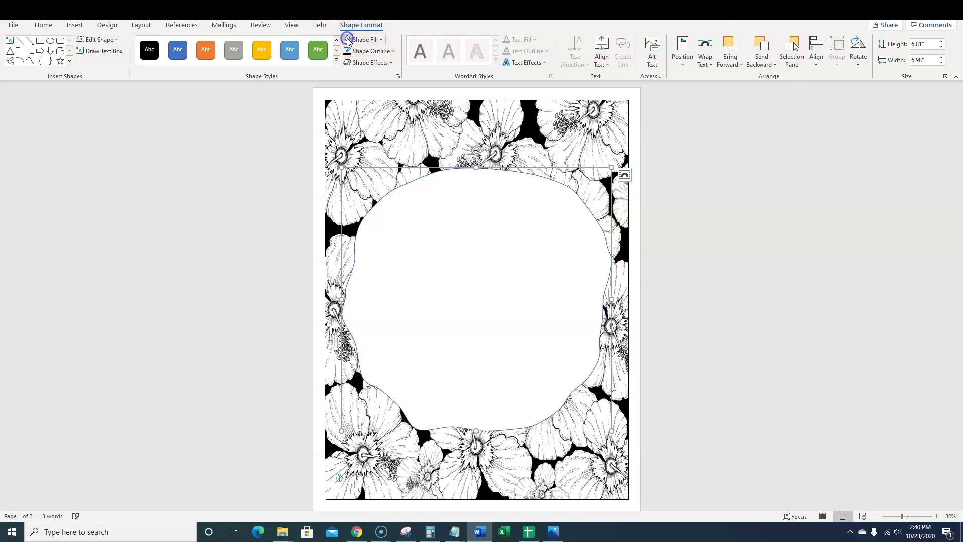
pyautogui.click(348, 50)
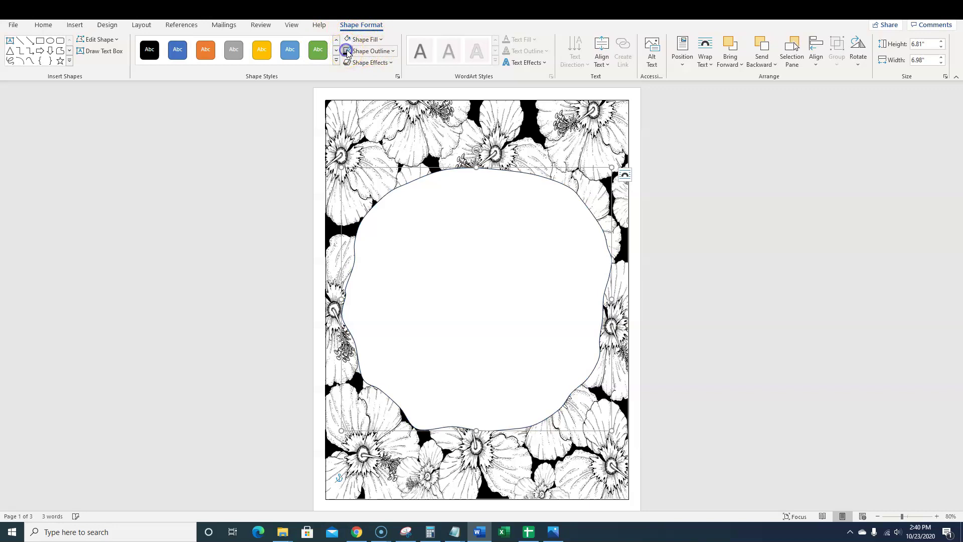
pyautogui.click(394, 51)
pyautogui.moveTo(378, 190)
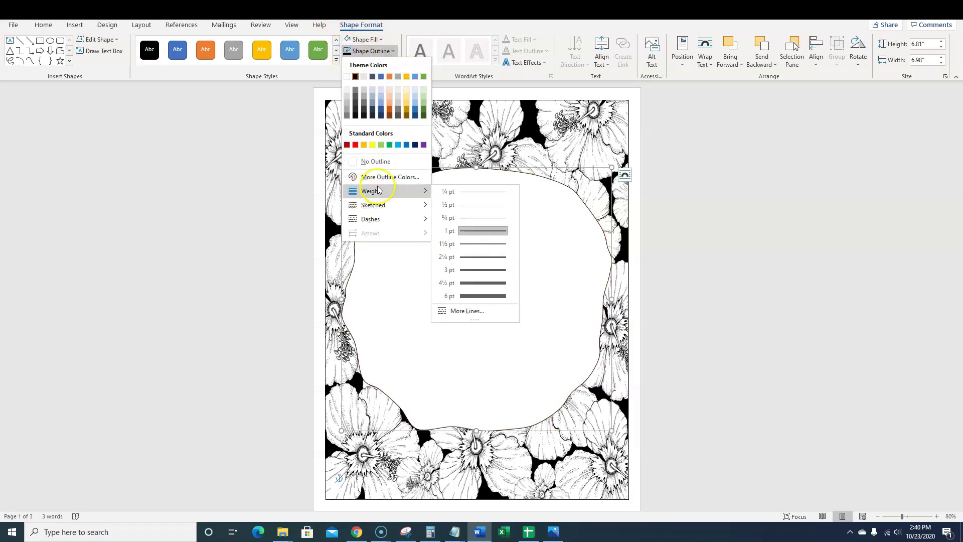
pyautogui.click(481, 256)
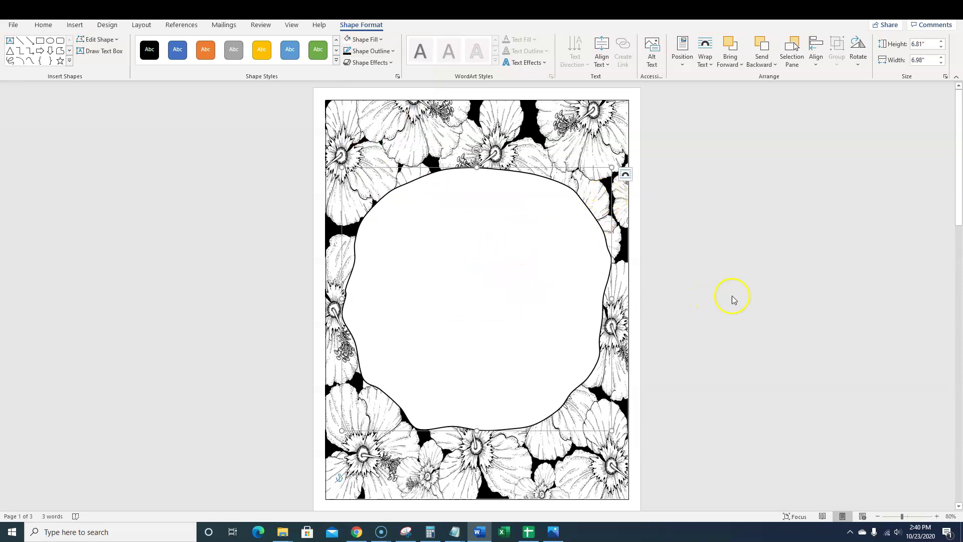
pyautogui.click(757, 288)
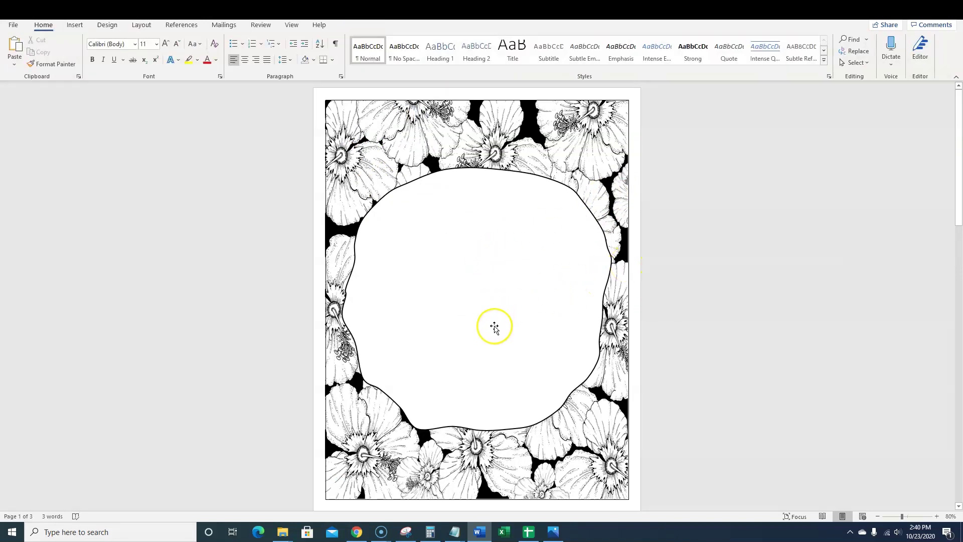
# Step: Send the white wavy shape backward one level so it sits behind the lion picture
pyautogui.click(495, 311)
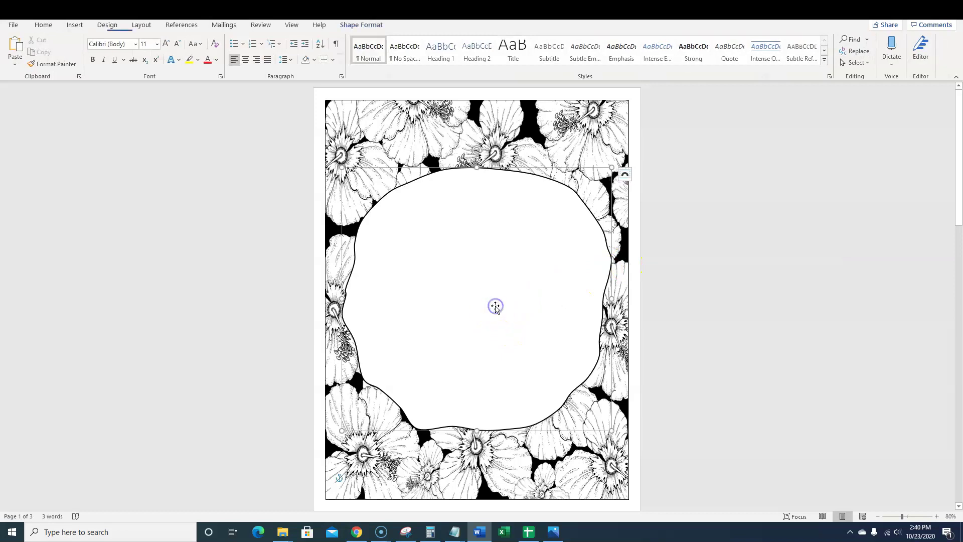
pyautogui.click(775, 64)
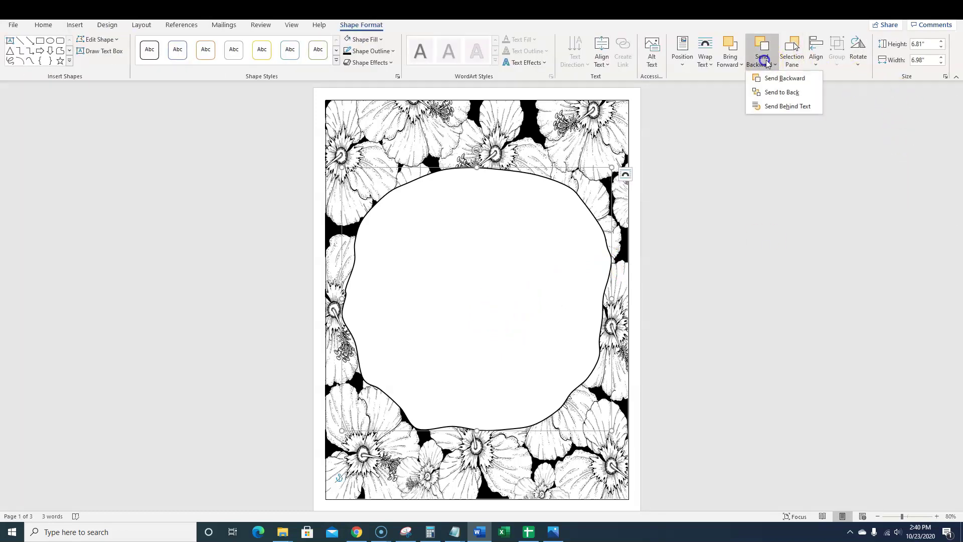
pyautogui.click(779, 84)
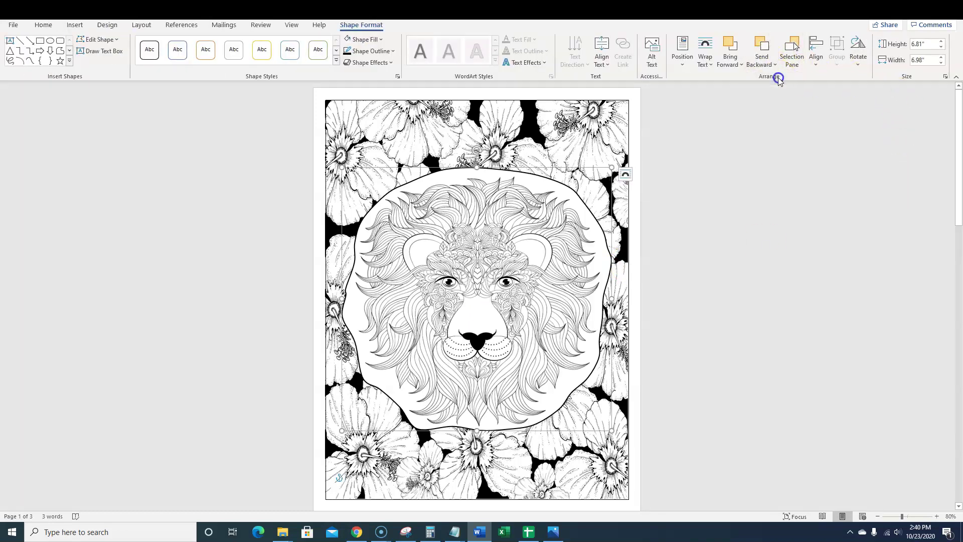
pyautogui.click(723, 296)
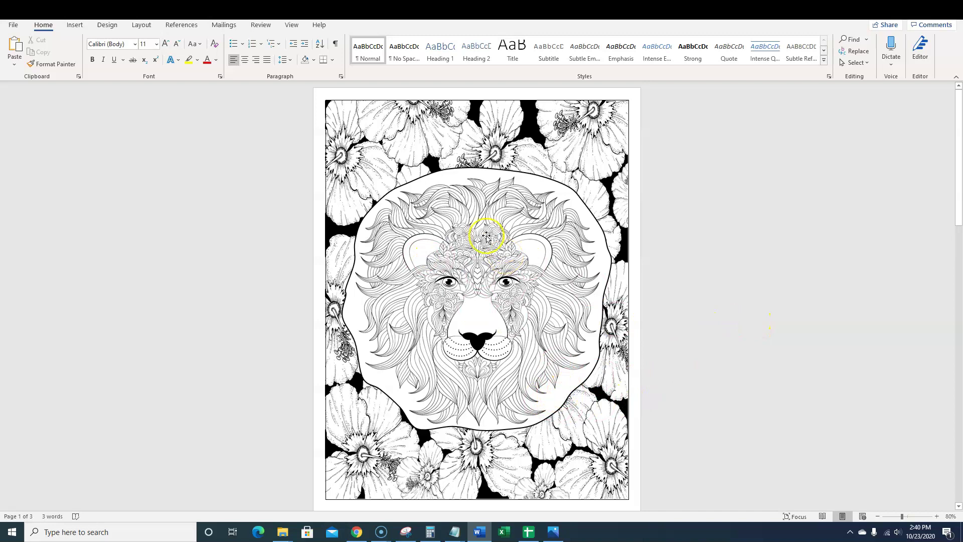
# Step: Send the lion picture backward one level behind the white wavy shape
pyautogui.click(354, 318)
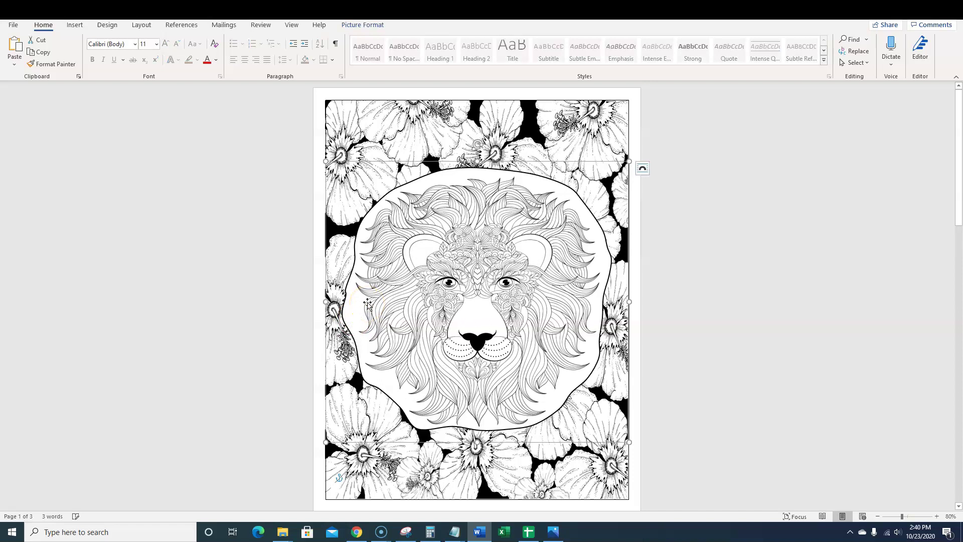
pyautogui.click(369, 25)
pyautogui.click(744, 59)
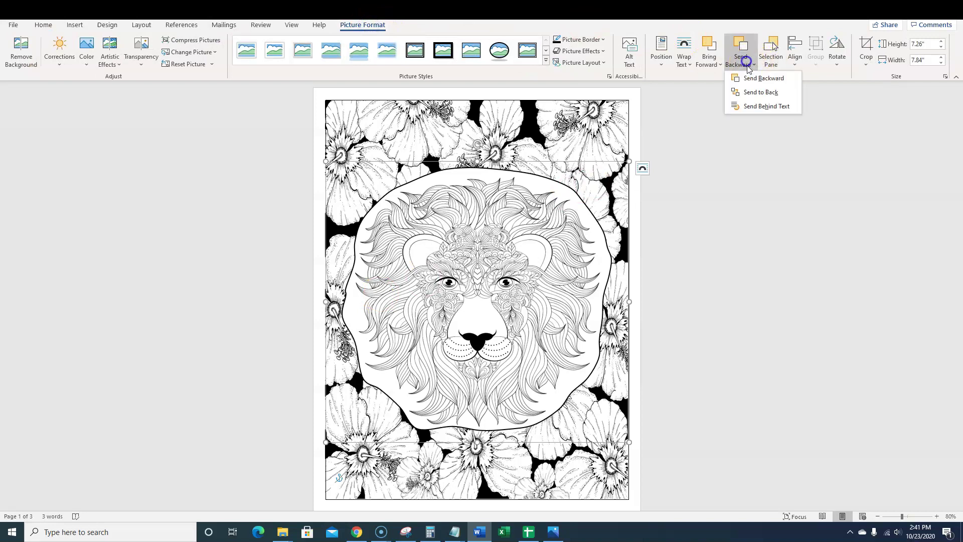
pyautogui.click(770, 85)
# Step: Fill the wavy shape with black and send it backward behind the lion picture
pyautogui.click(548, 251)
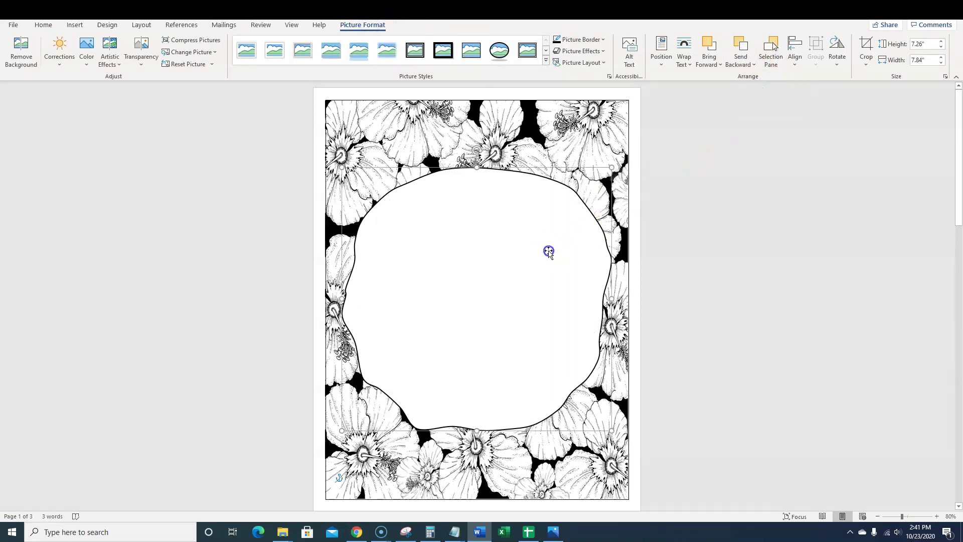
pyautogui.click(362, 25)
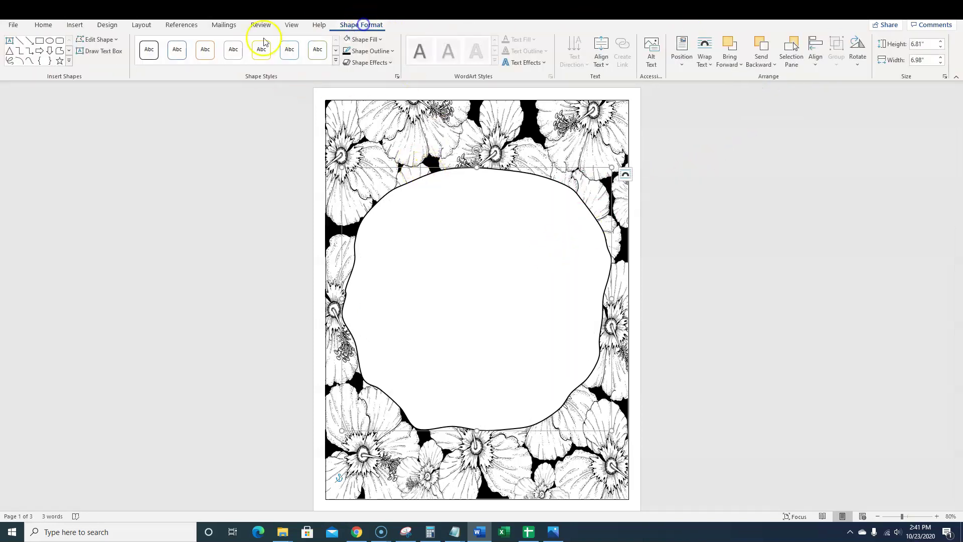
pyautogui.click(383, 40)
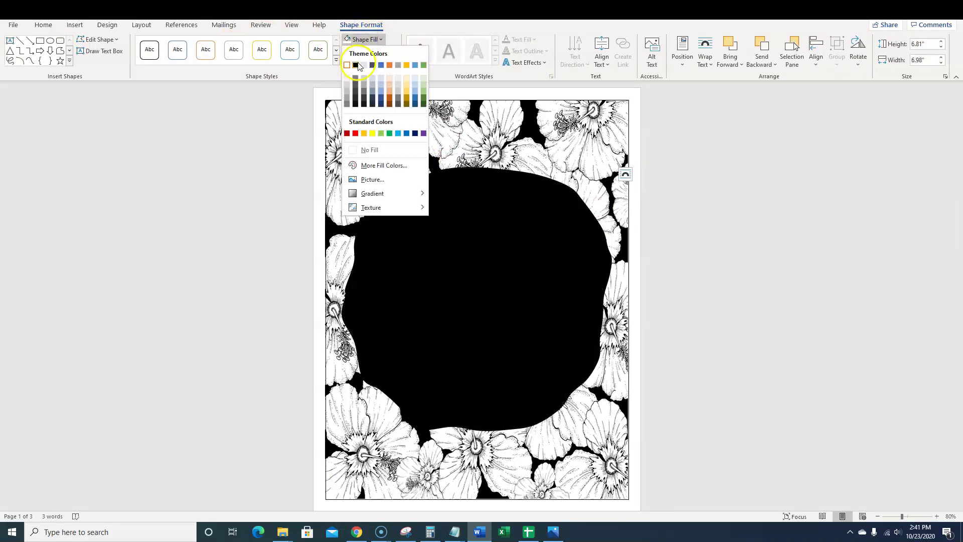
pyautogui.click(357, 65)
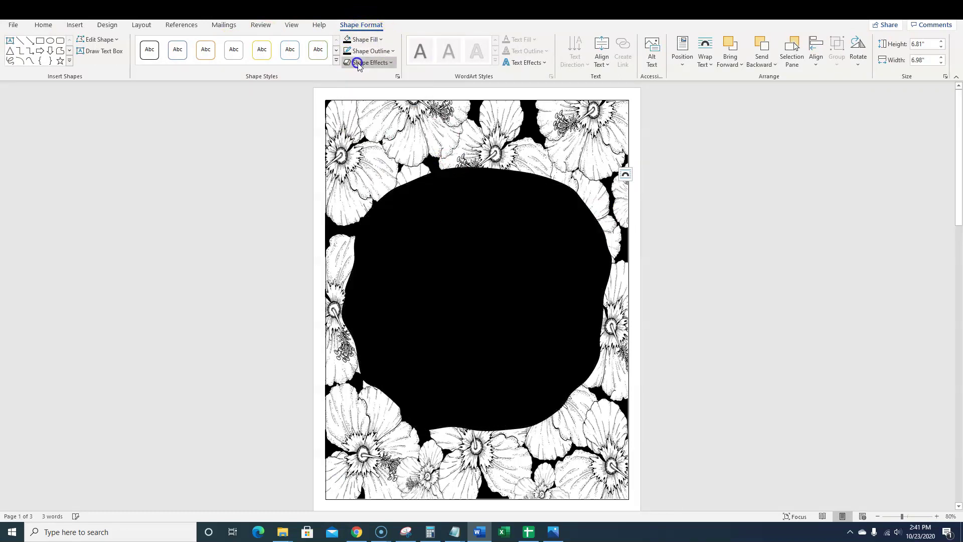
pyautogui.click(767, 64)
pyautogui.click(785, 79)
pyautogui.click(767, 64)
pyautogui.click(777, 78)
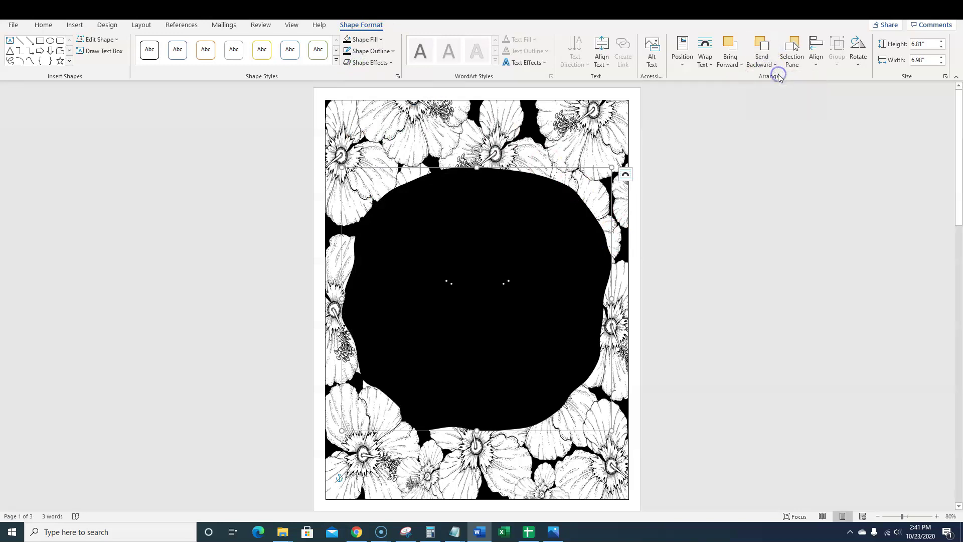
pyautogui.click(767, 62)
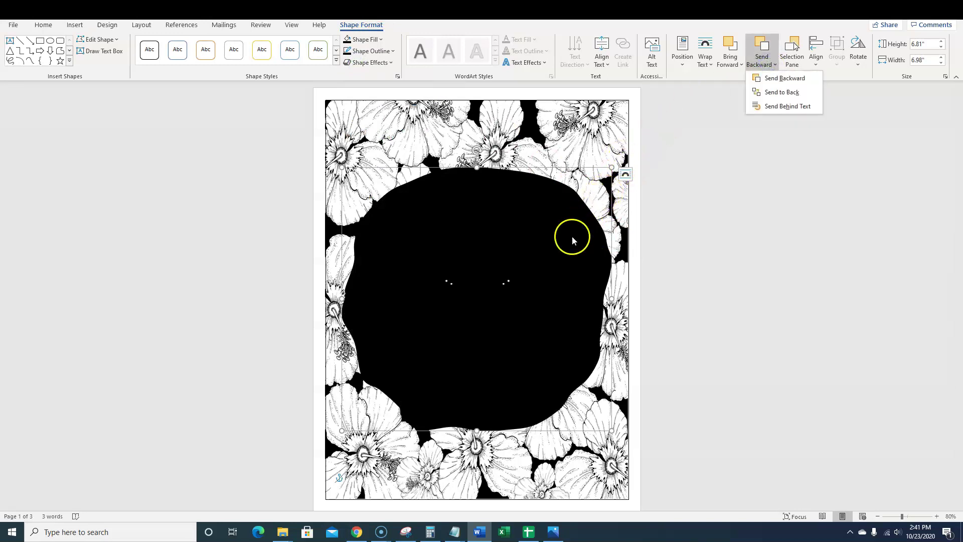
pyautogui.click(554, 196)
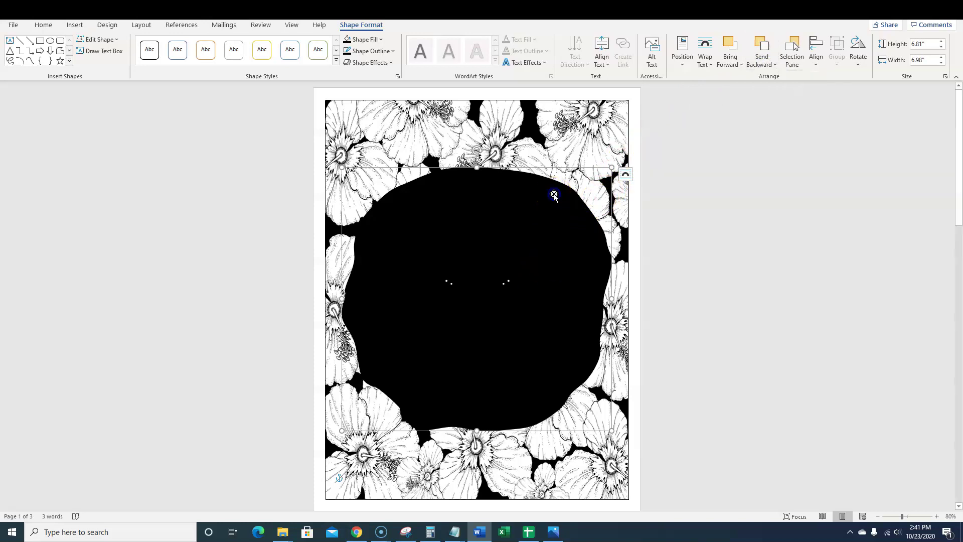
# Step: Undo the black fill and the layer order changes of the wavy shape and lion picture
pyautogui.click(85, 10)
pyautogui.click(86, 10)
pyautogui.click(711, 298)
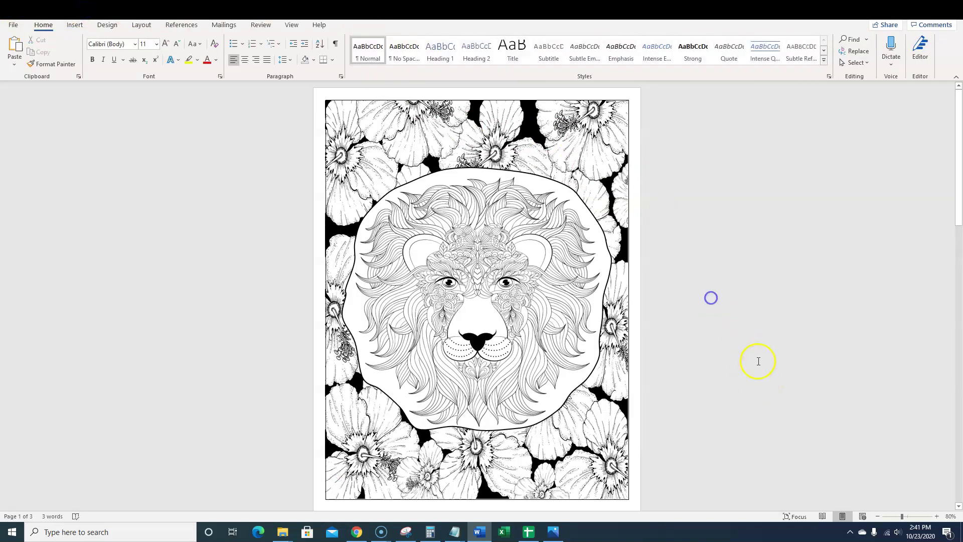
# Step: Review the document's coloring pages, from the lion page to the berry page with the outlined text
pyautogui.scroll(-1, 752, 360)
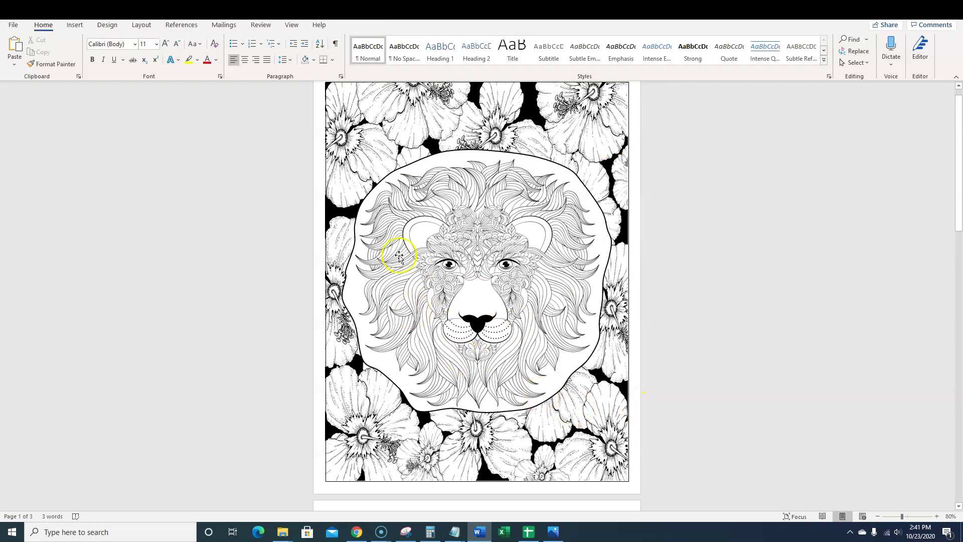
pyautogui.scroll(1, 441, 331)
pyautogui.scroll(-1, 443, 333)
pyautogui.scroll(1, 647, 359)
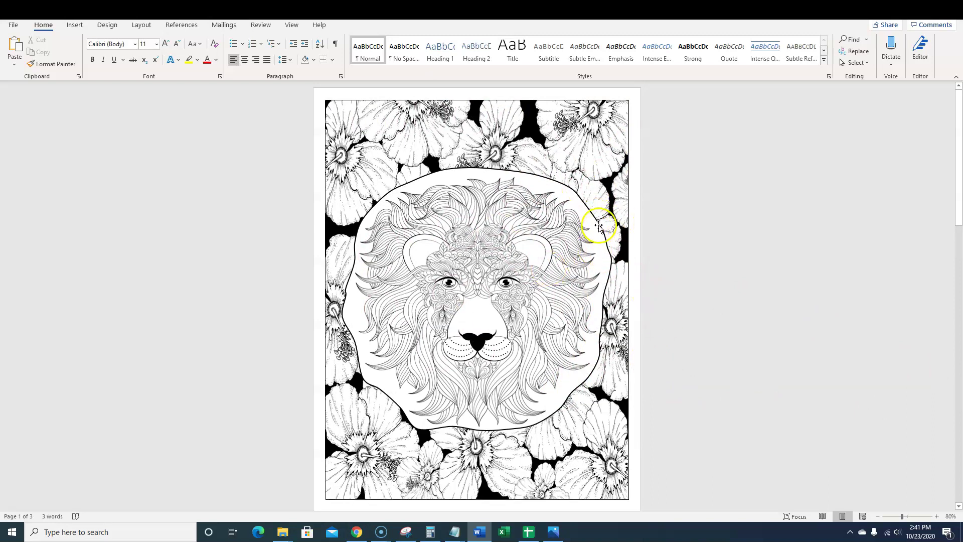
pyautogui.scroll(-10, 463, 279)
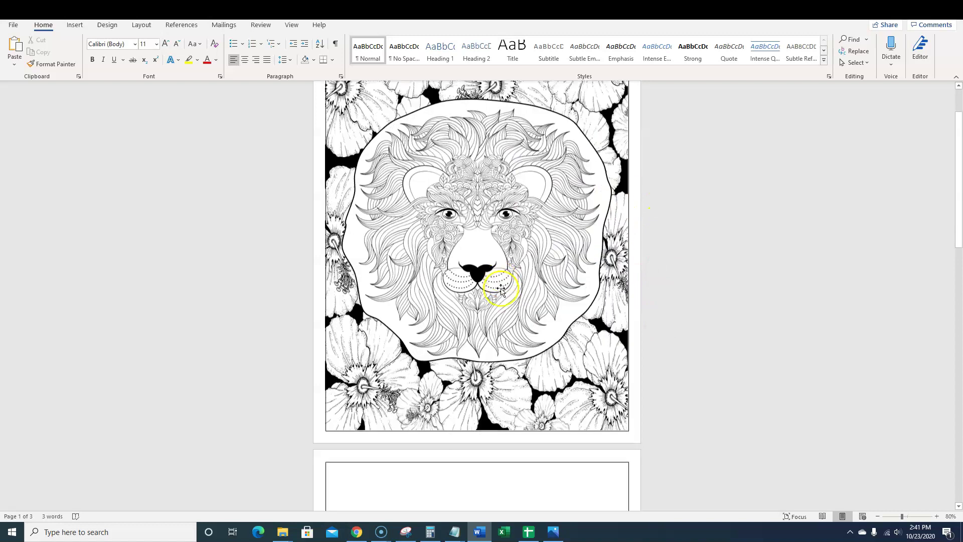
pyautogui.scroll(-7, 432, 281)
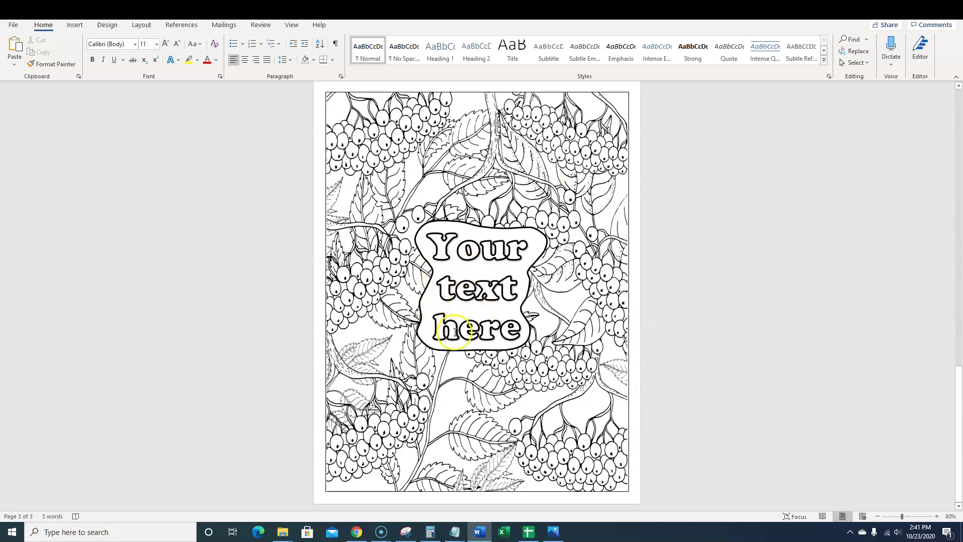
pyautogui.scroll(8, 466, 303)
pyautogui.scroll(7, 462, 306)
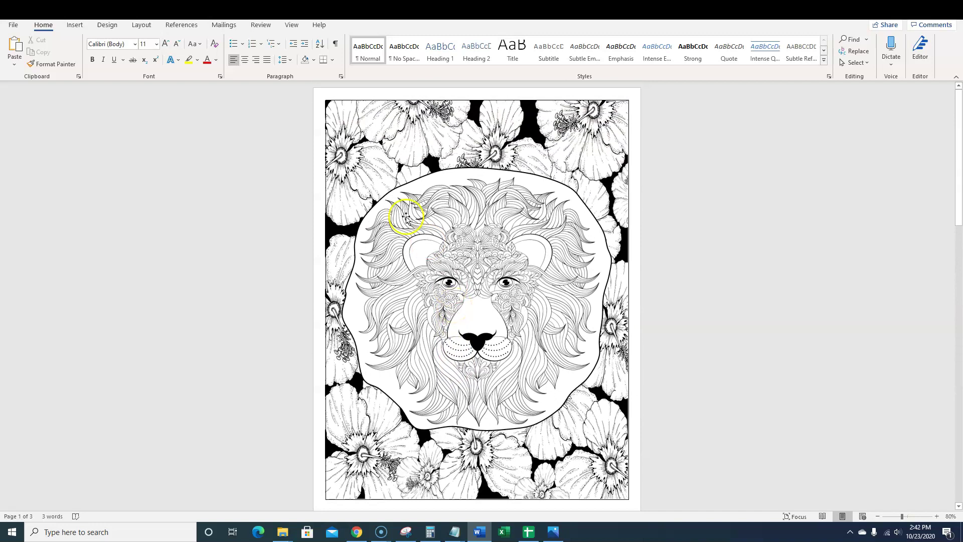
# Step: View the export option for creating a PDF/XPS document and return to the document
pyautogui.click(13, 27)
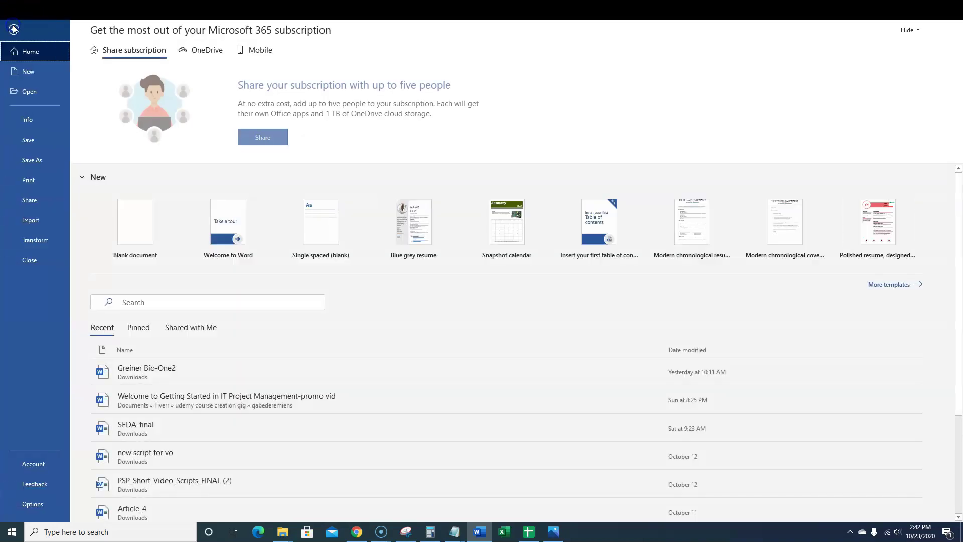
pyautogui.click(31, 222)
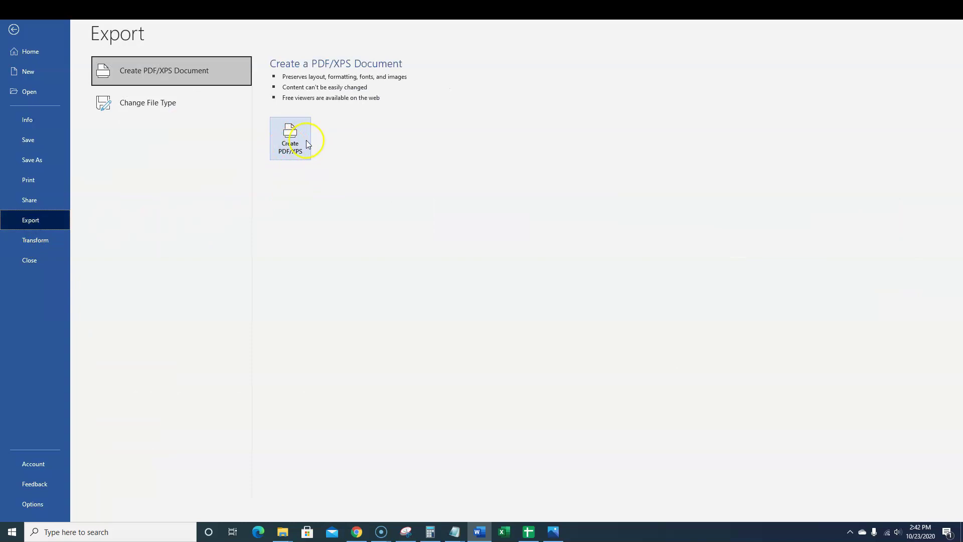
pyautogui.click(15, 29)
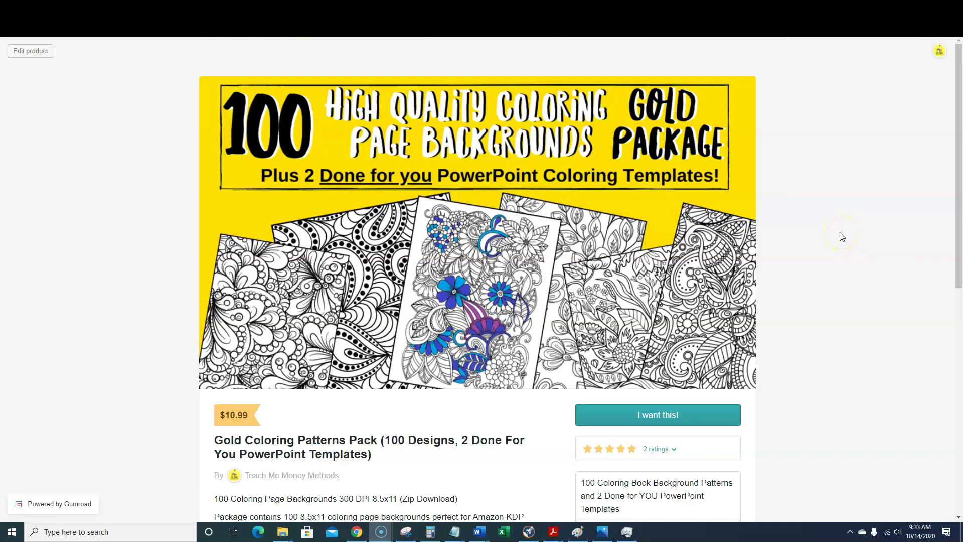
# Step: Examine the Gold Coloring Patterns Pack product page on Gumroad, including its description and package contents
pyautogui.scroll(-1, 842, 237)
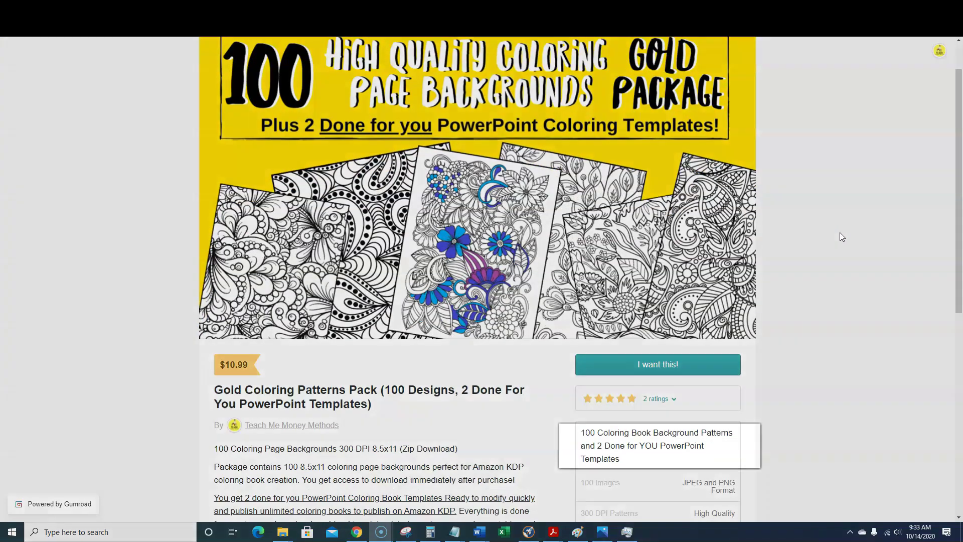
pyautogui.scroll(1, 842, 236)
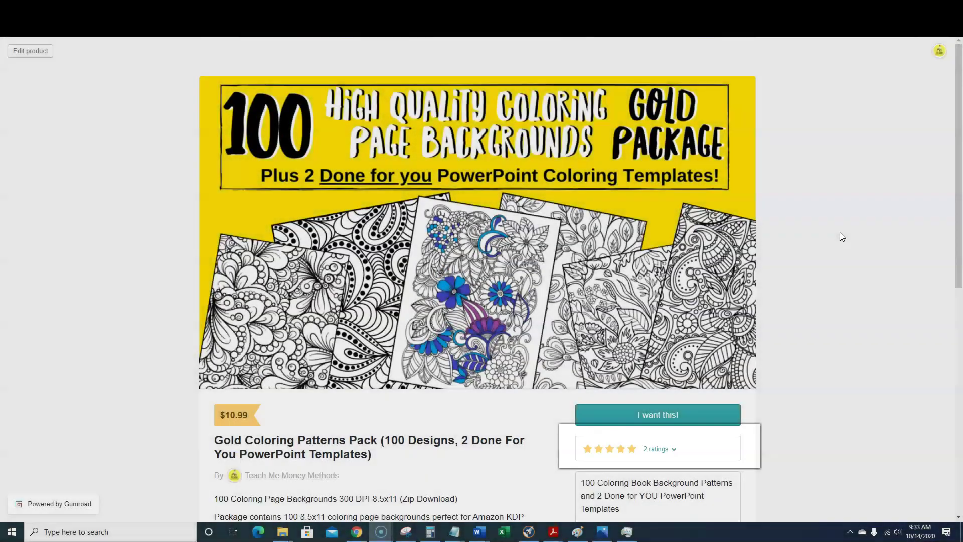
pyautogui.scroll(-1, 842, 237)
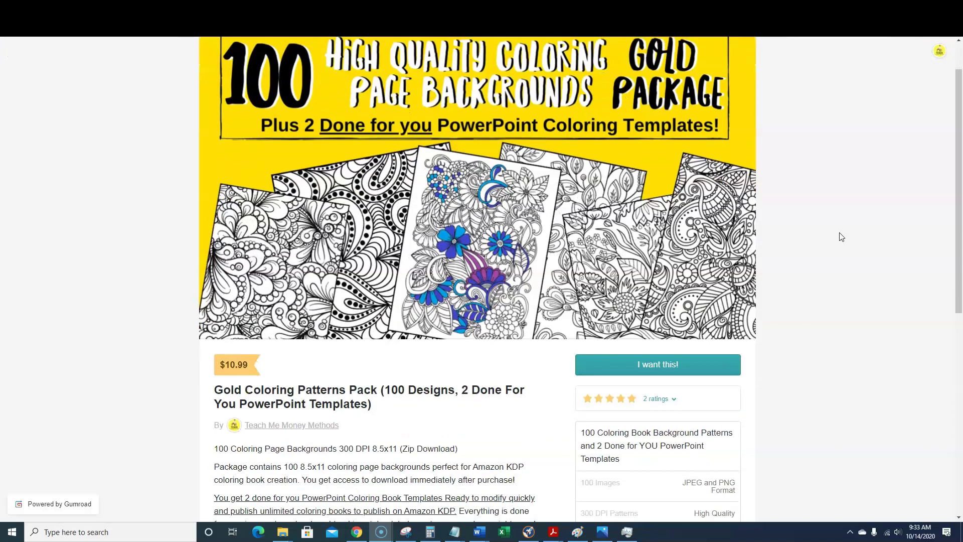
pyautogui.scroll(-3, 841, 237)
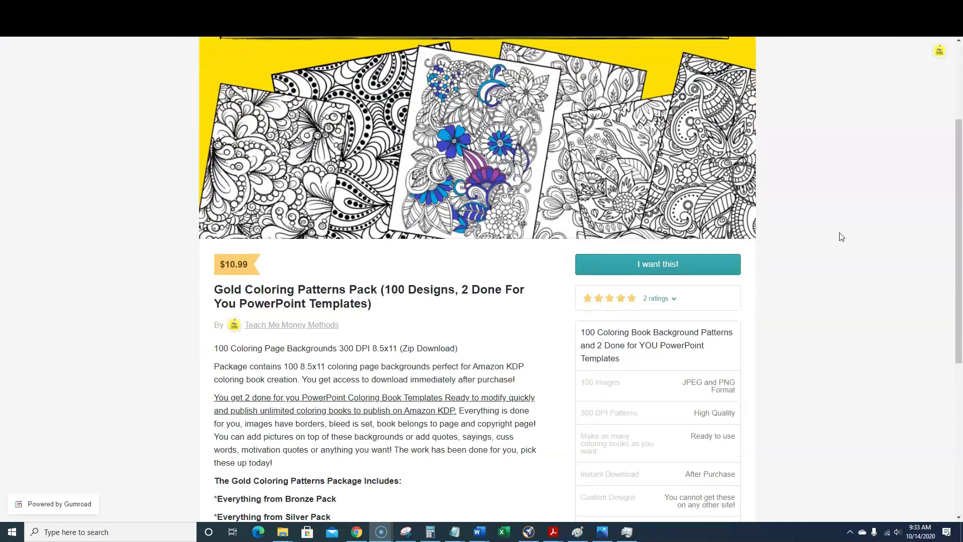
pyautogui.scroll(-2, 842, 237)
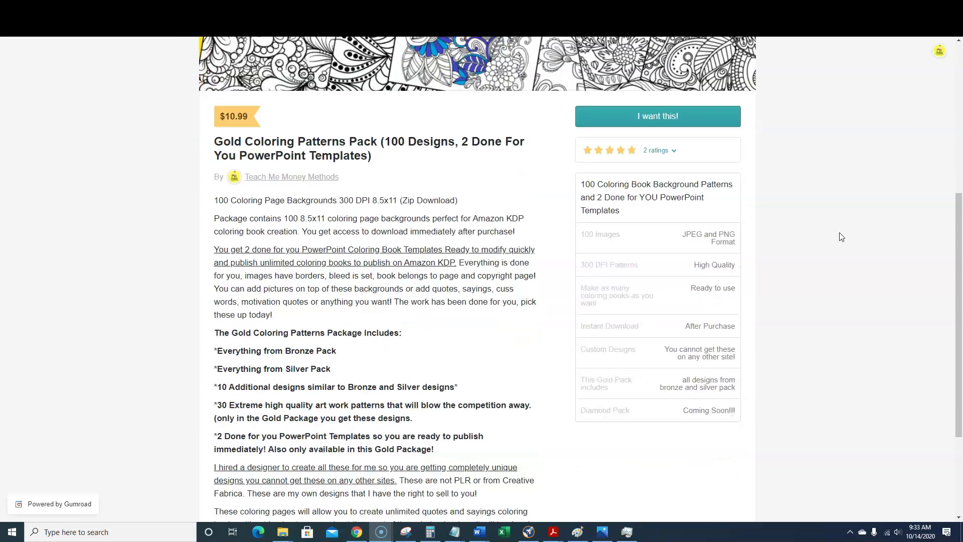
pyautogui.scroll(-3, 841, 237)
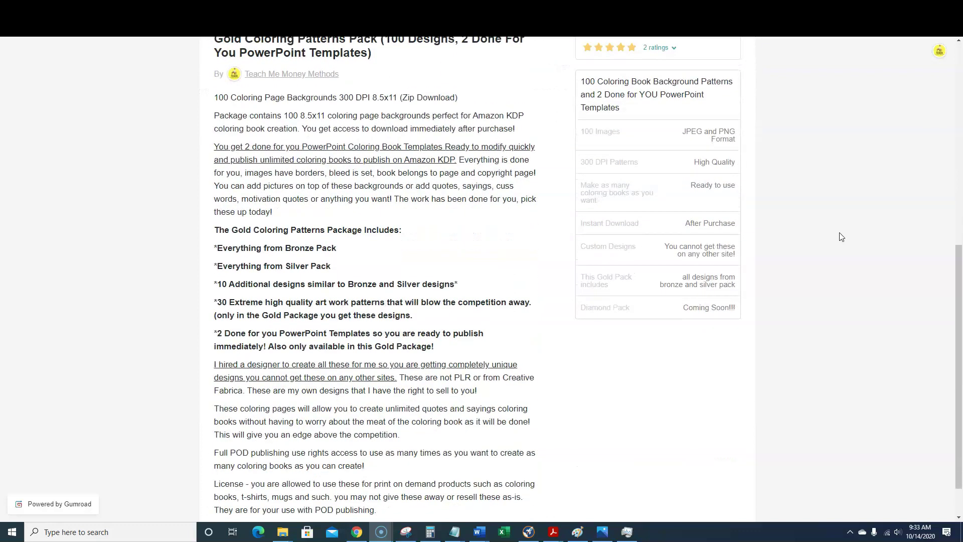
pyautogui.scroll(4, 842, 237)
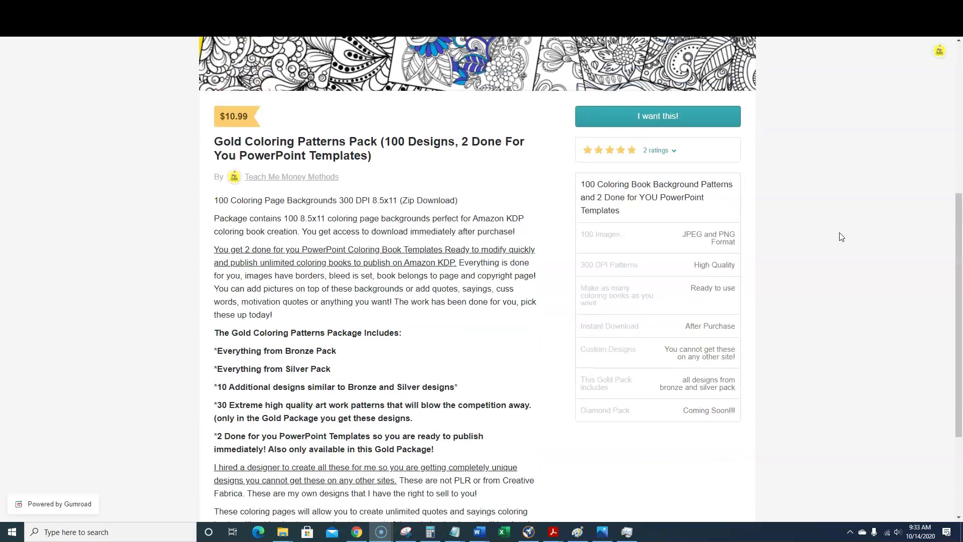
pyautogui.scroll(5, 841, 237)
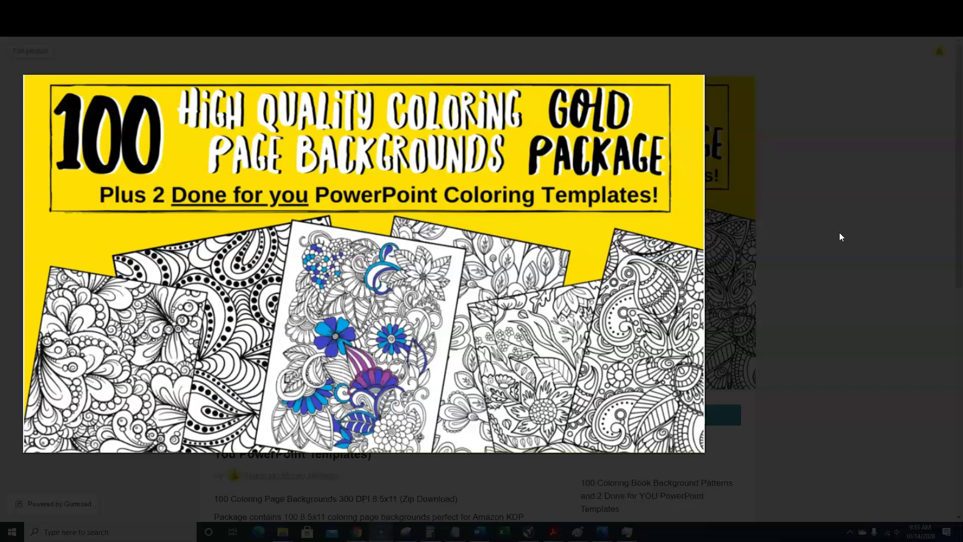
pyautogui.click(840, 234)
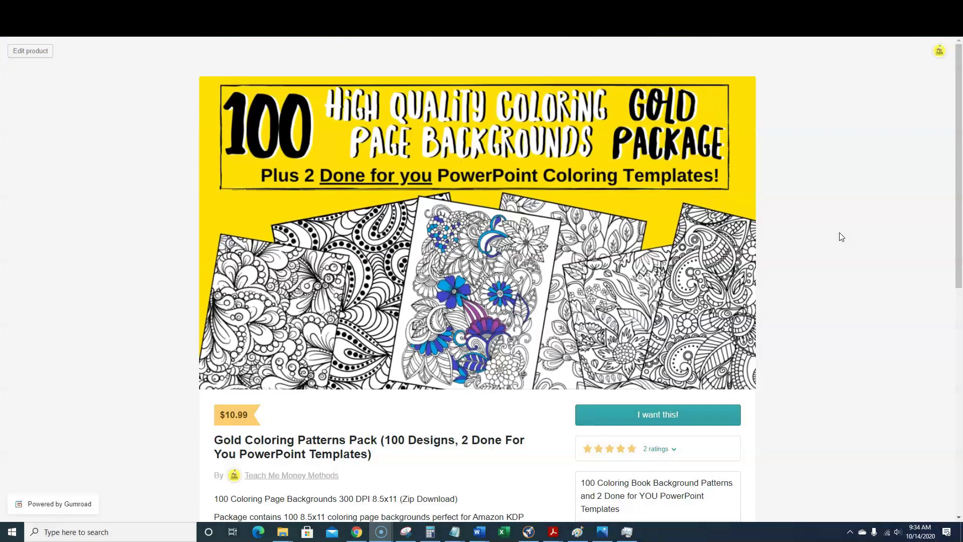
# Step: Look through the pages of "52 Page Coloring Book Patterns Template with Quote Designs Done.pptx" in the Google Drive preview
pyautogui.click(813, 9)
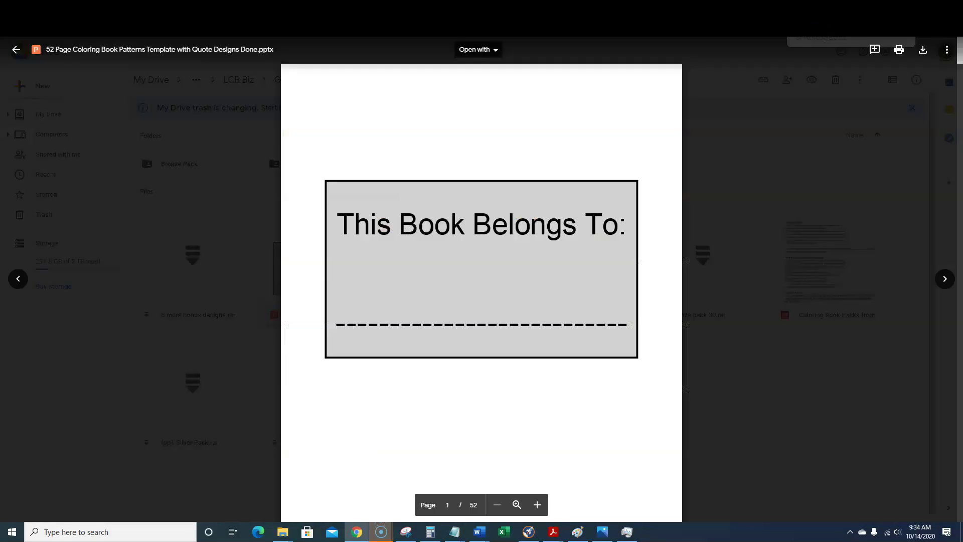
pyautogui.scroll(-5, 684, 315)
pyautogui.scroll(-4, 683, 315)
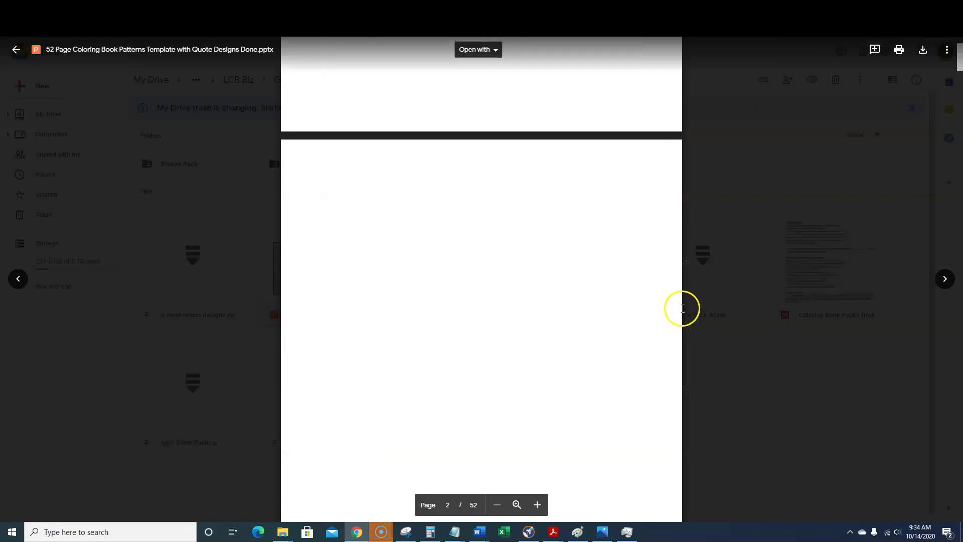
pyautogui.scroll(-4, 758, 326)
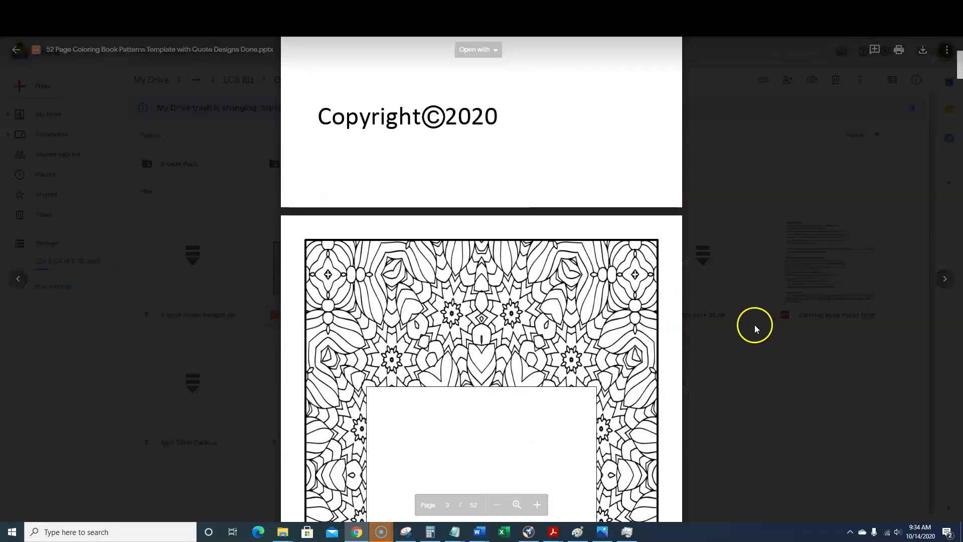
pyautogui.scroll(-3, 753, 326)
pyautogui.scroll(-12, 749, 329)
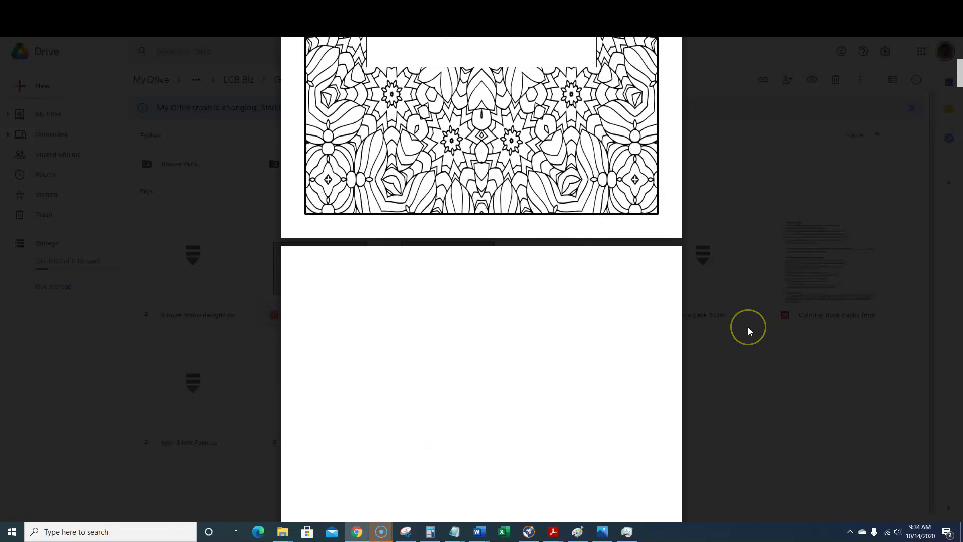
pyautogui.scroll(-4, 750, 331)
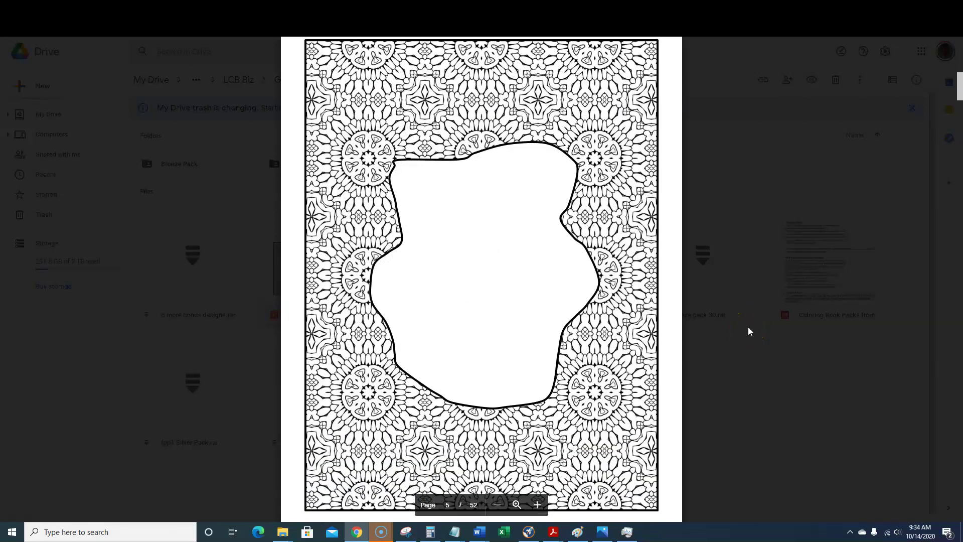
pyautogui.scroll(-15, 750, 331)
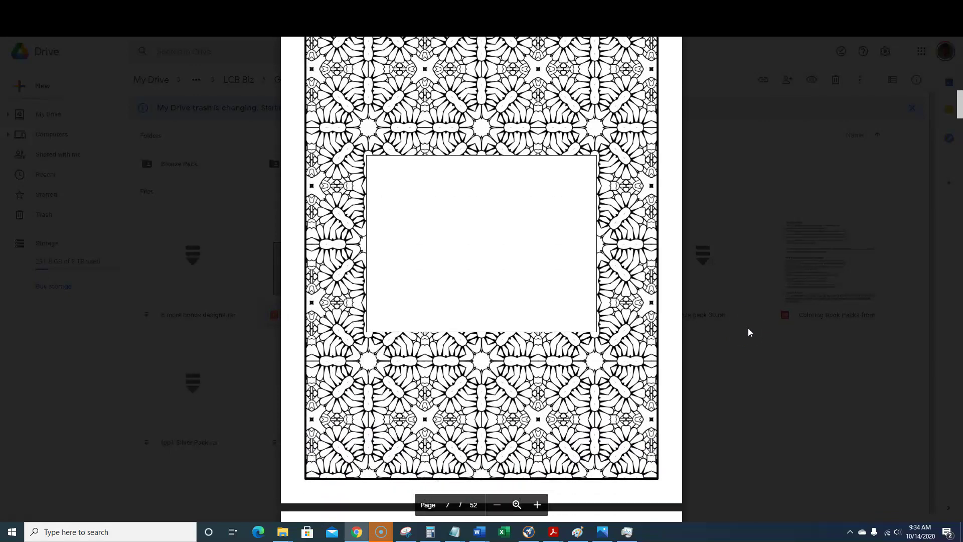
pyautogui.scroll(-15, 749, 331)
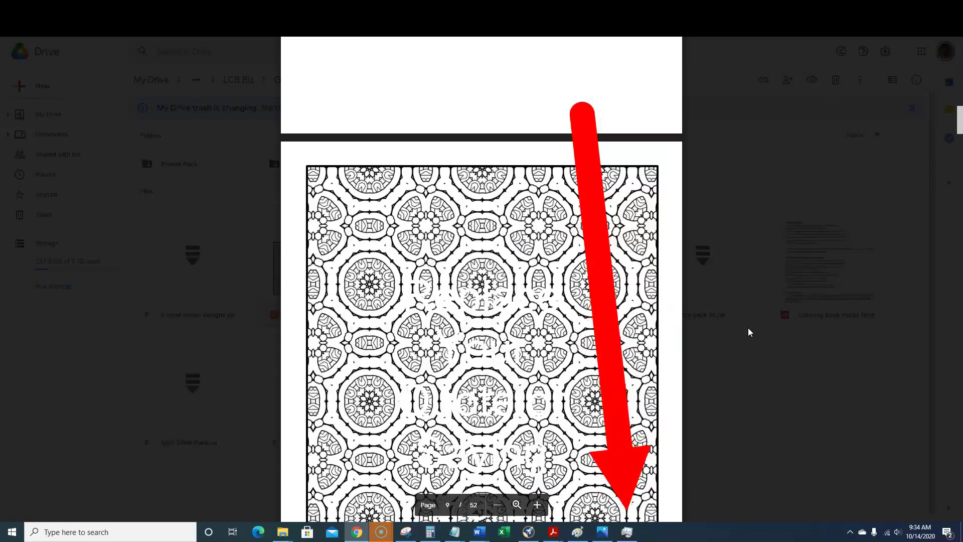
pyautogui.scroll(-15, 748, 332)
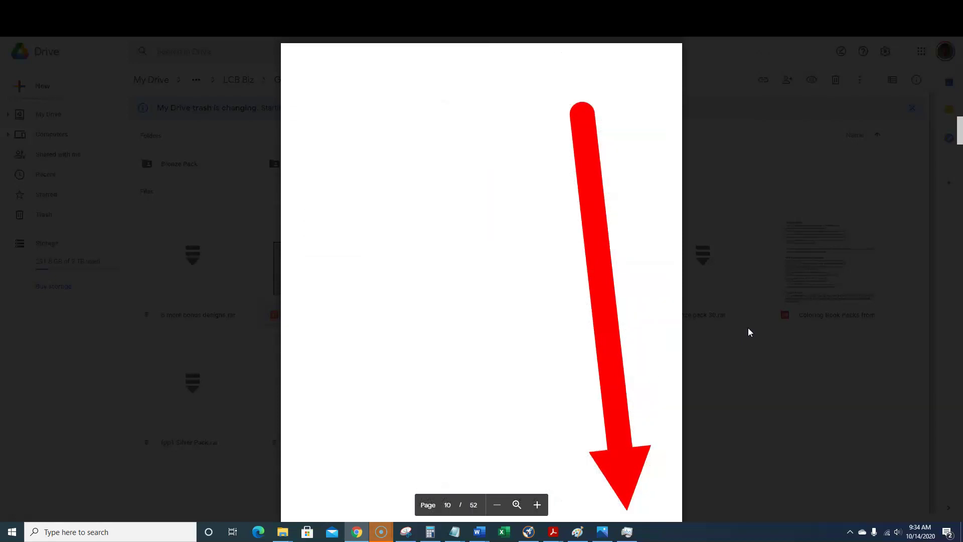
pyautogui.scroll(-15, 749, 332)
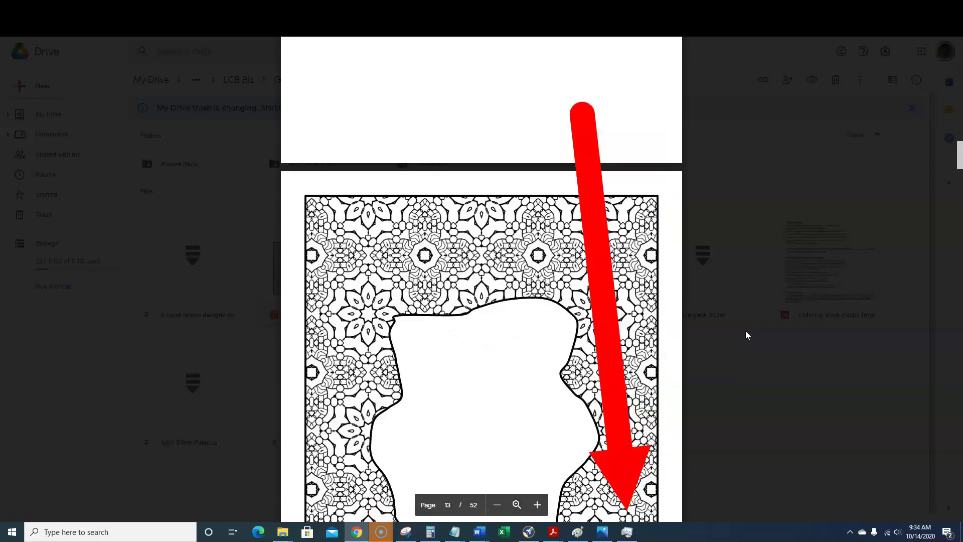